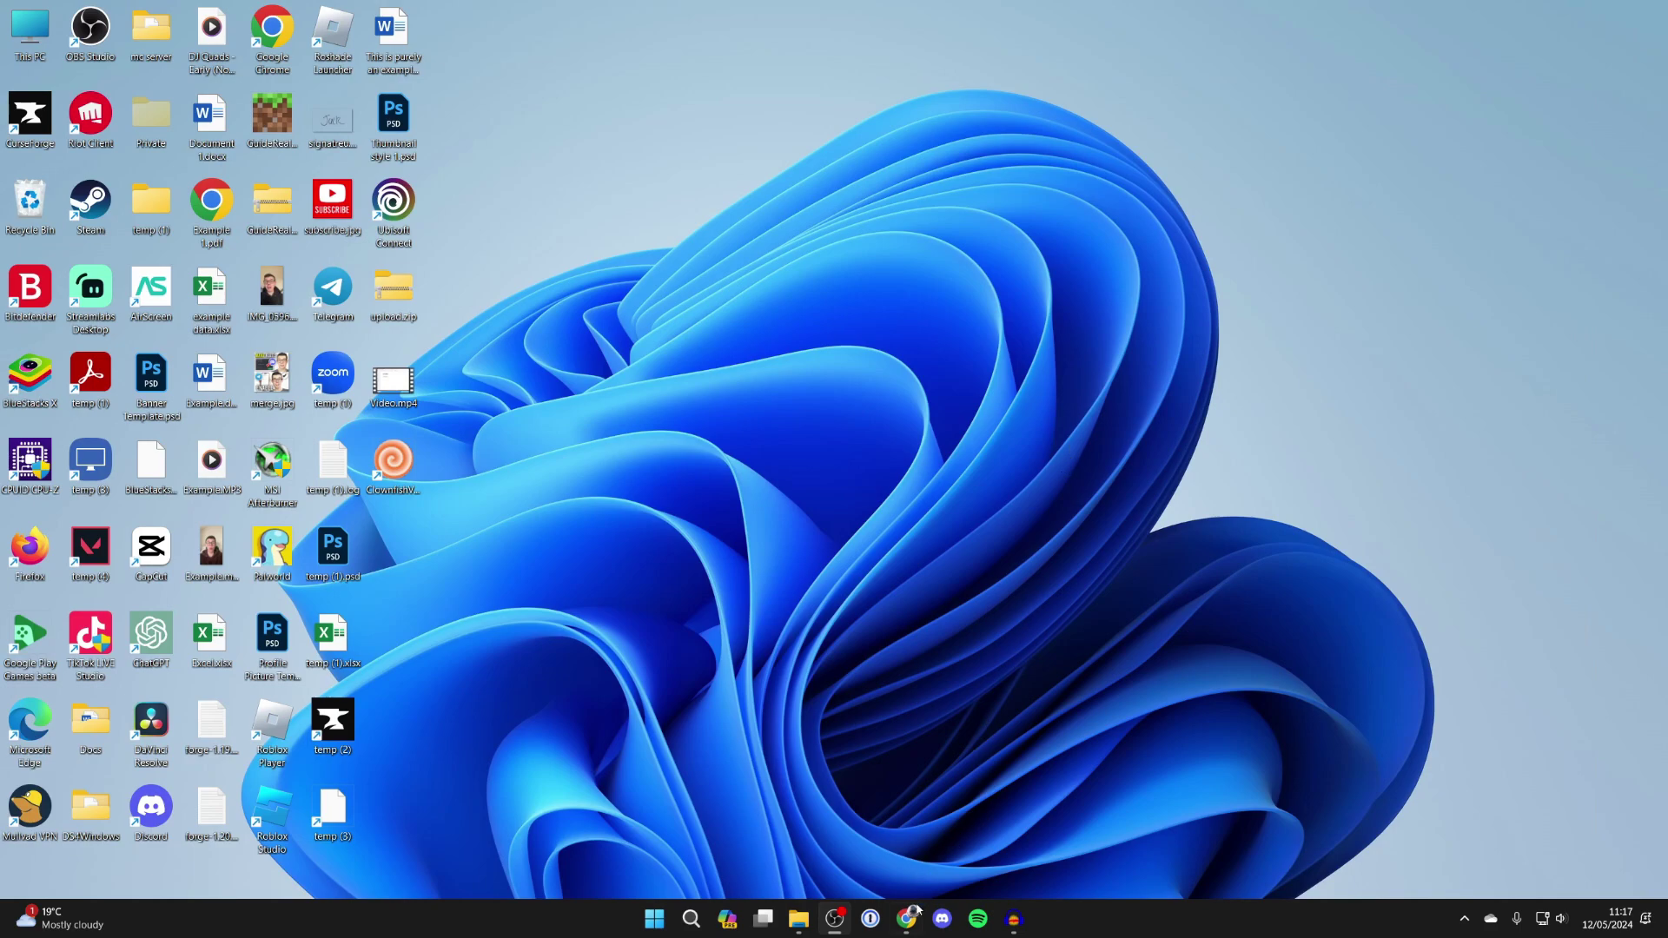
# Switch to Chrome and look through the Apex Hosting page for Minecraft server features
pyautogui.click(917, 910)
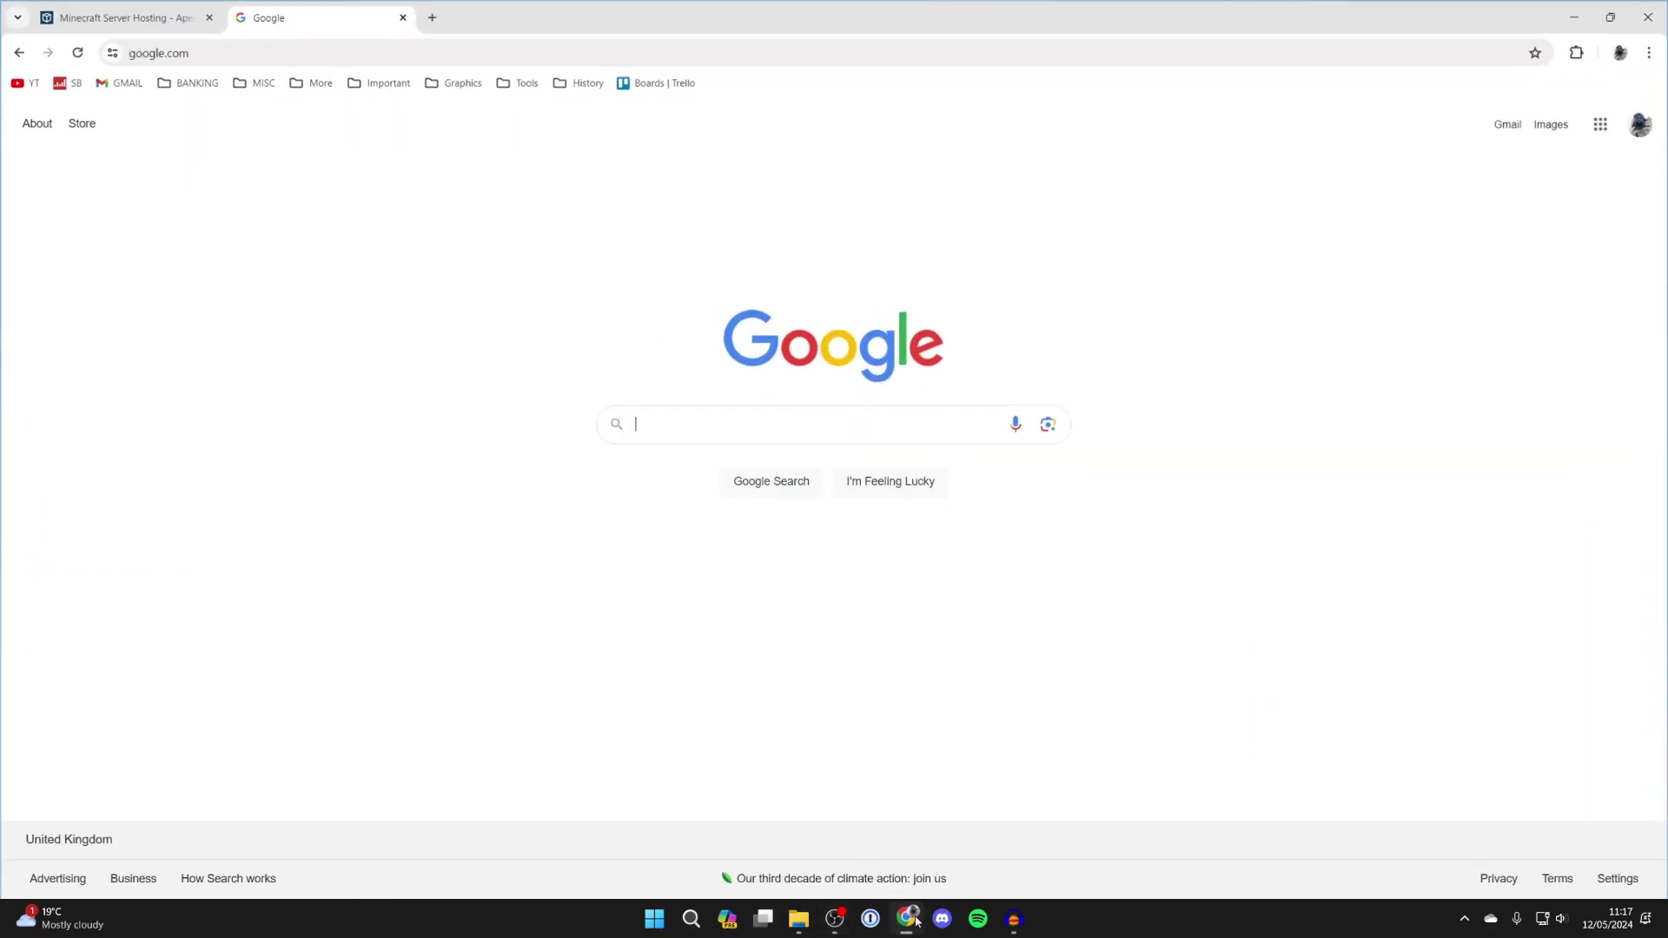
pyautogui.click(130, 14)
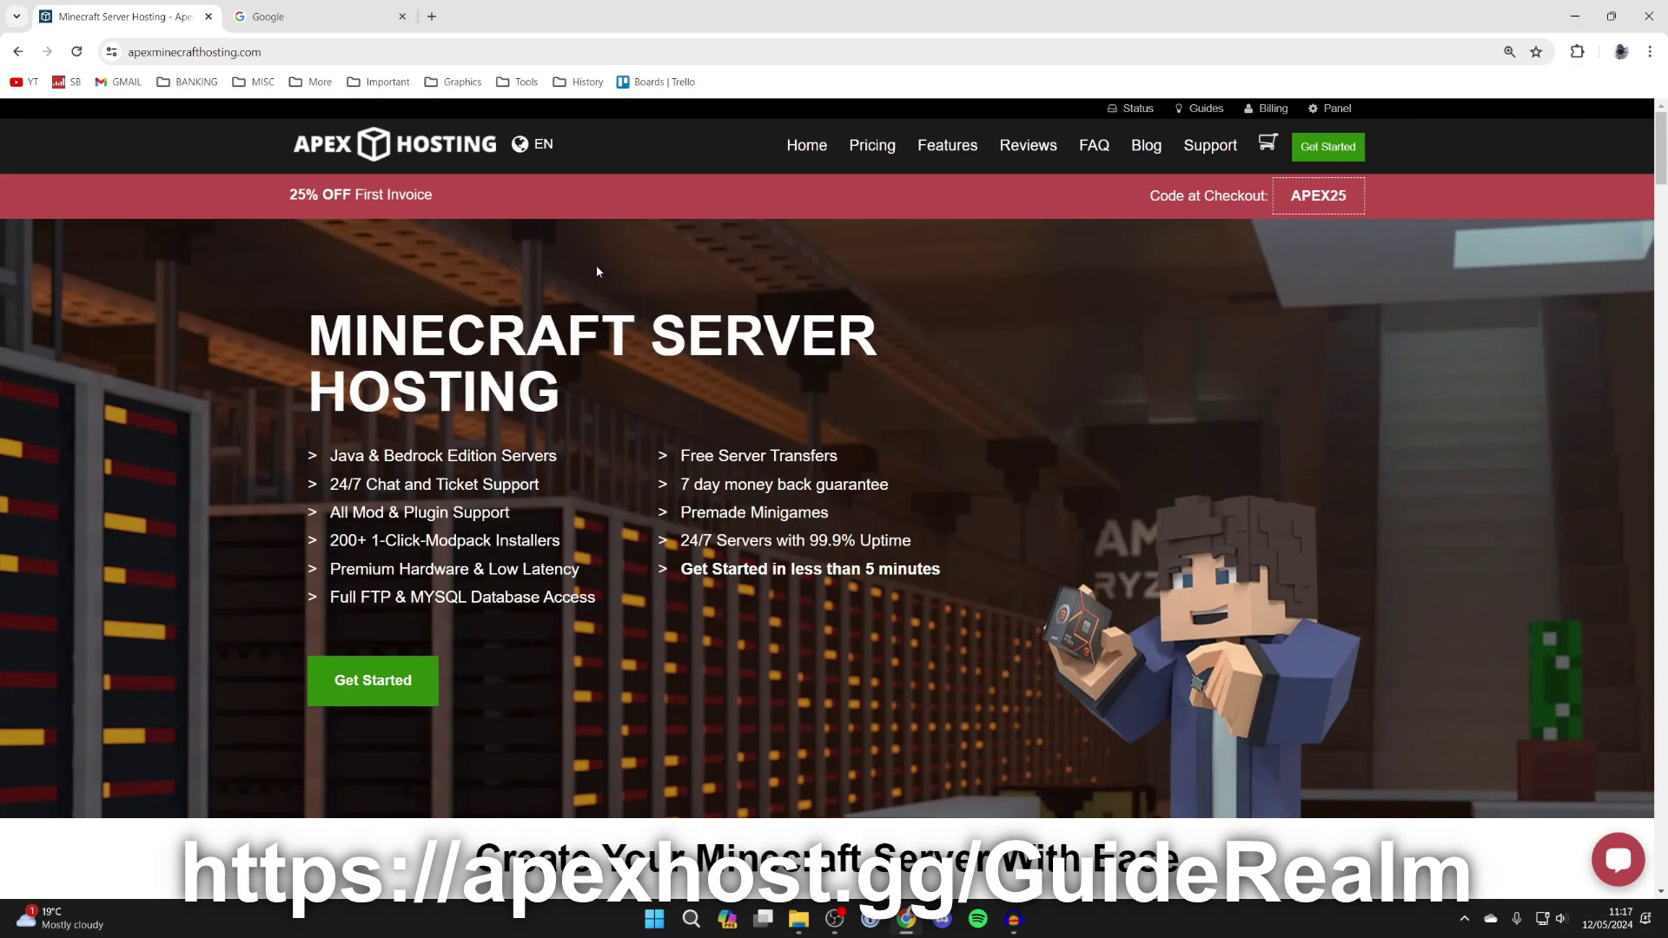
pyautogui.scroll(-7, 597, 271)
pyautogui.scroll(-1, 656, 351)
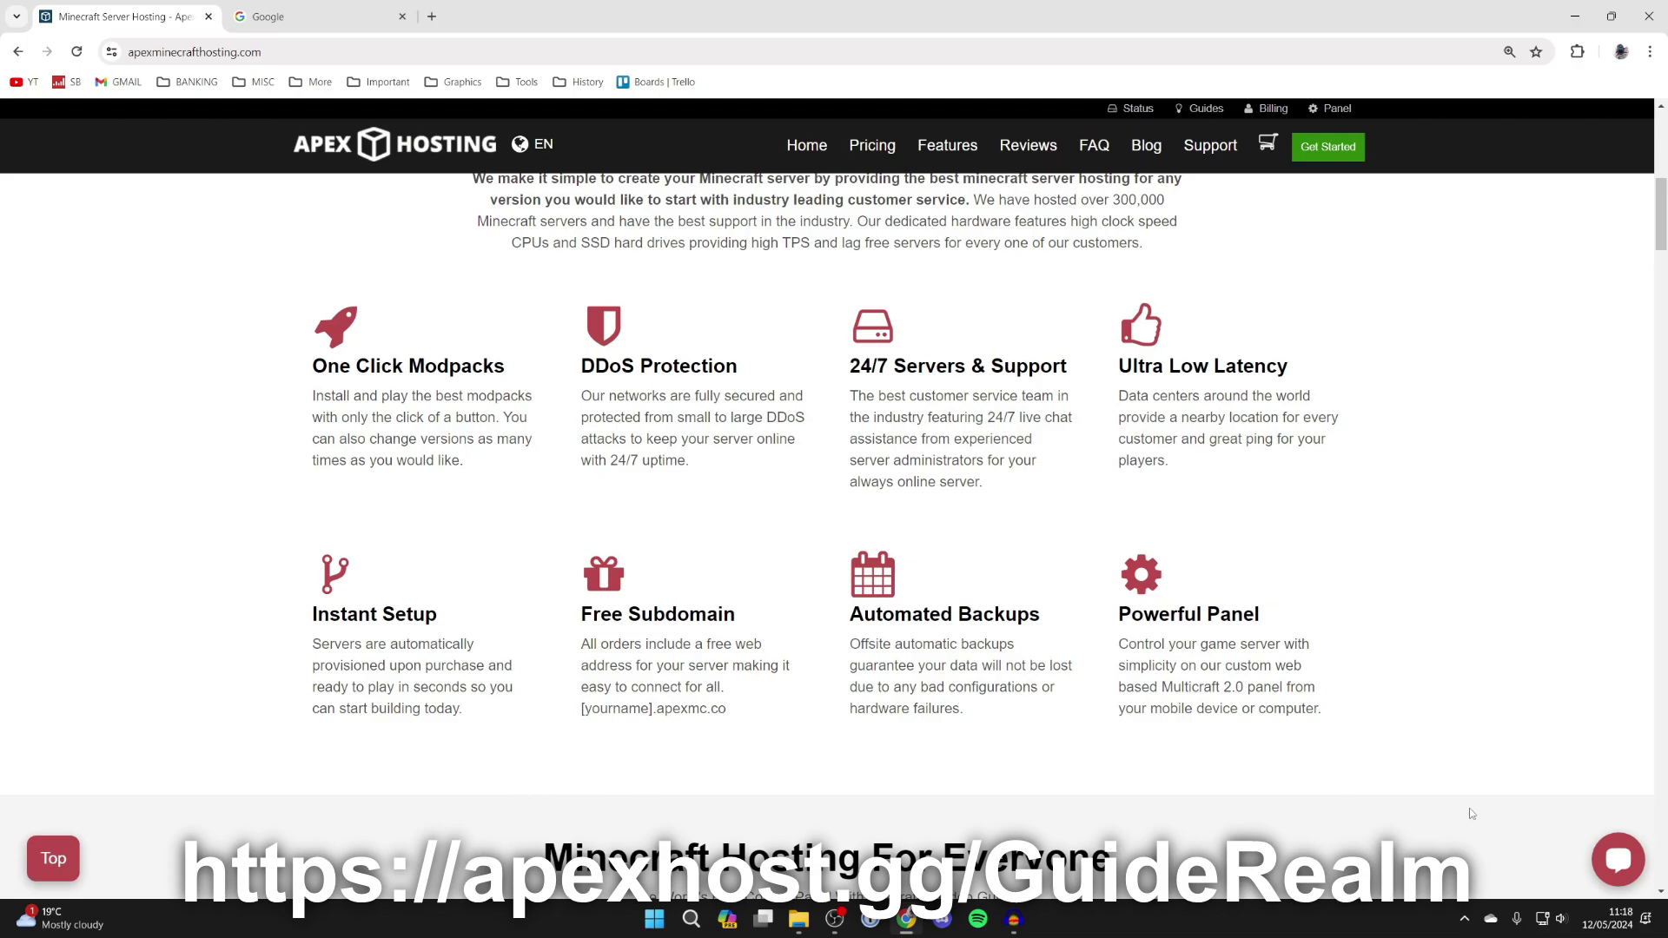
pyautogui.scroll(8, 962, 788)
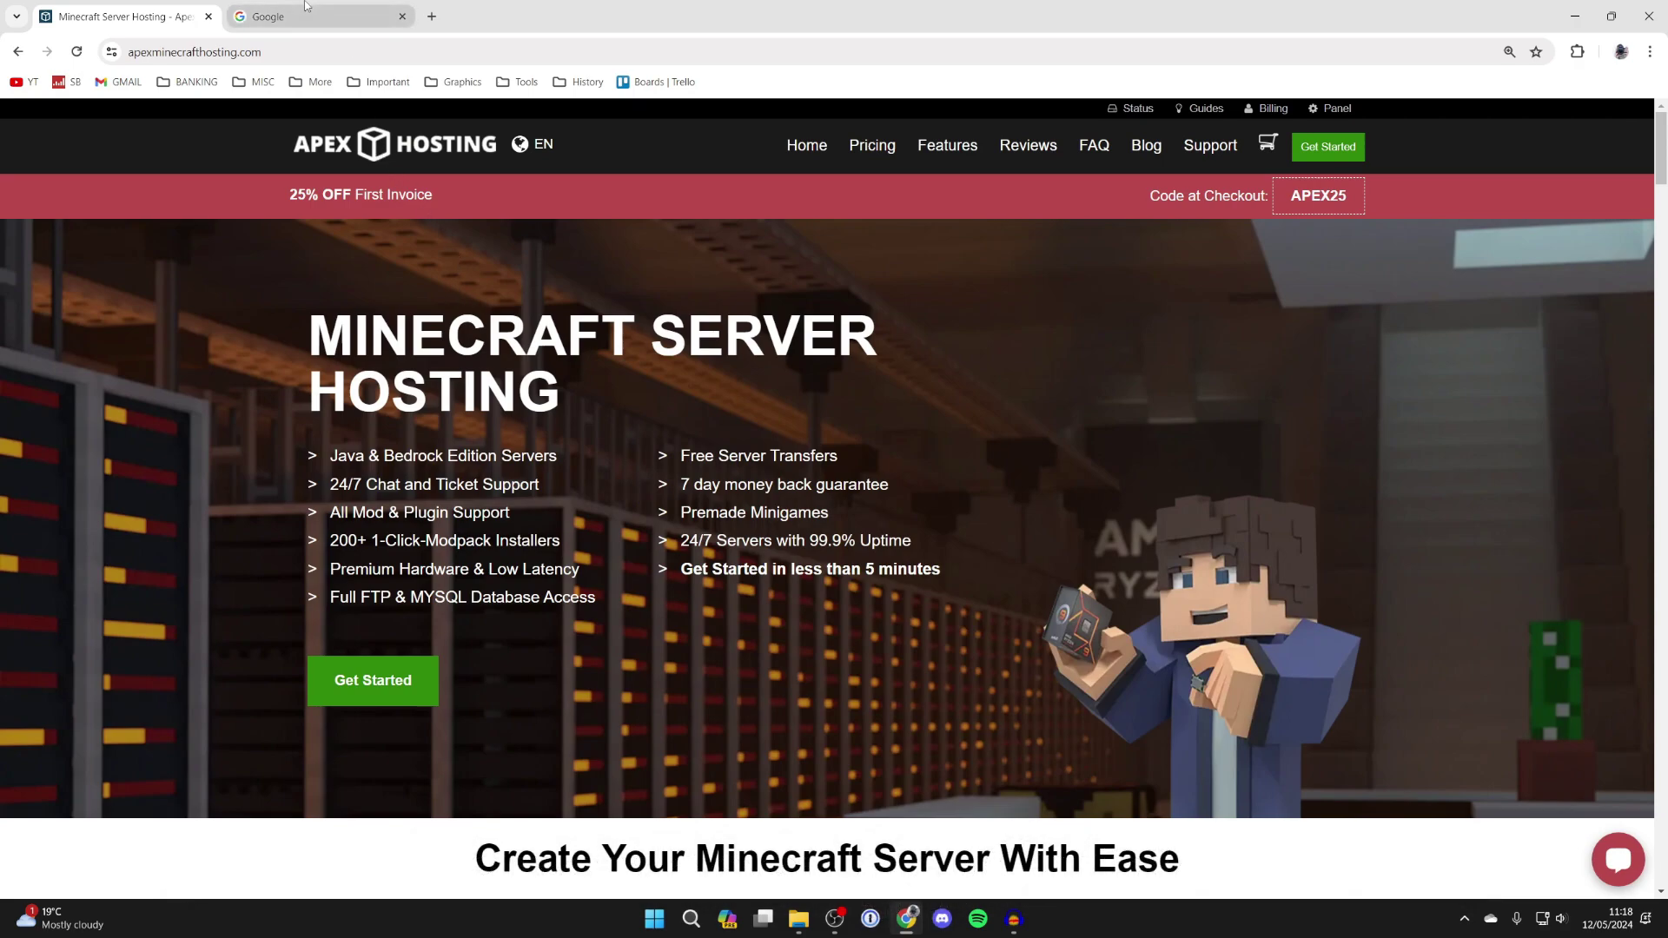
# Find the CurseForge website through a Google search for "curseforge" and download its Windows app
pyautogui.click(325, 21)
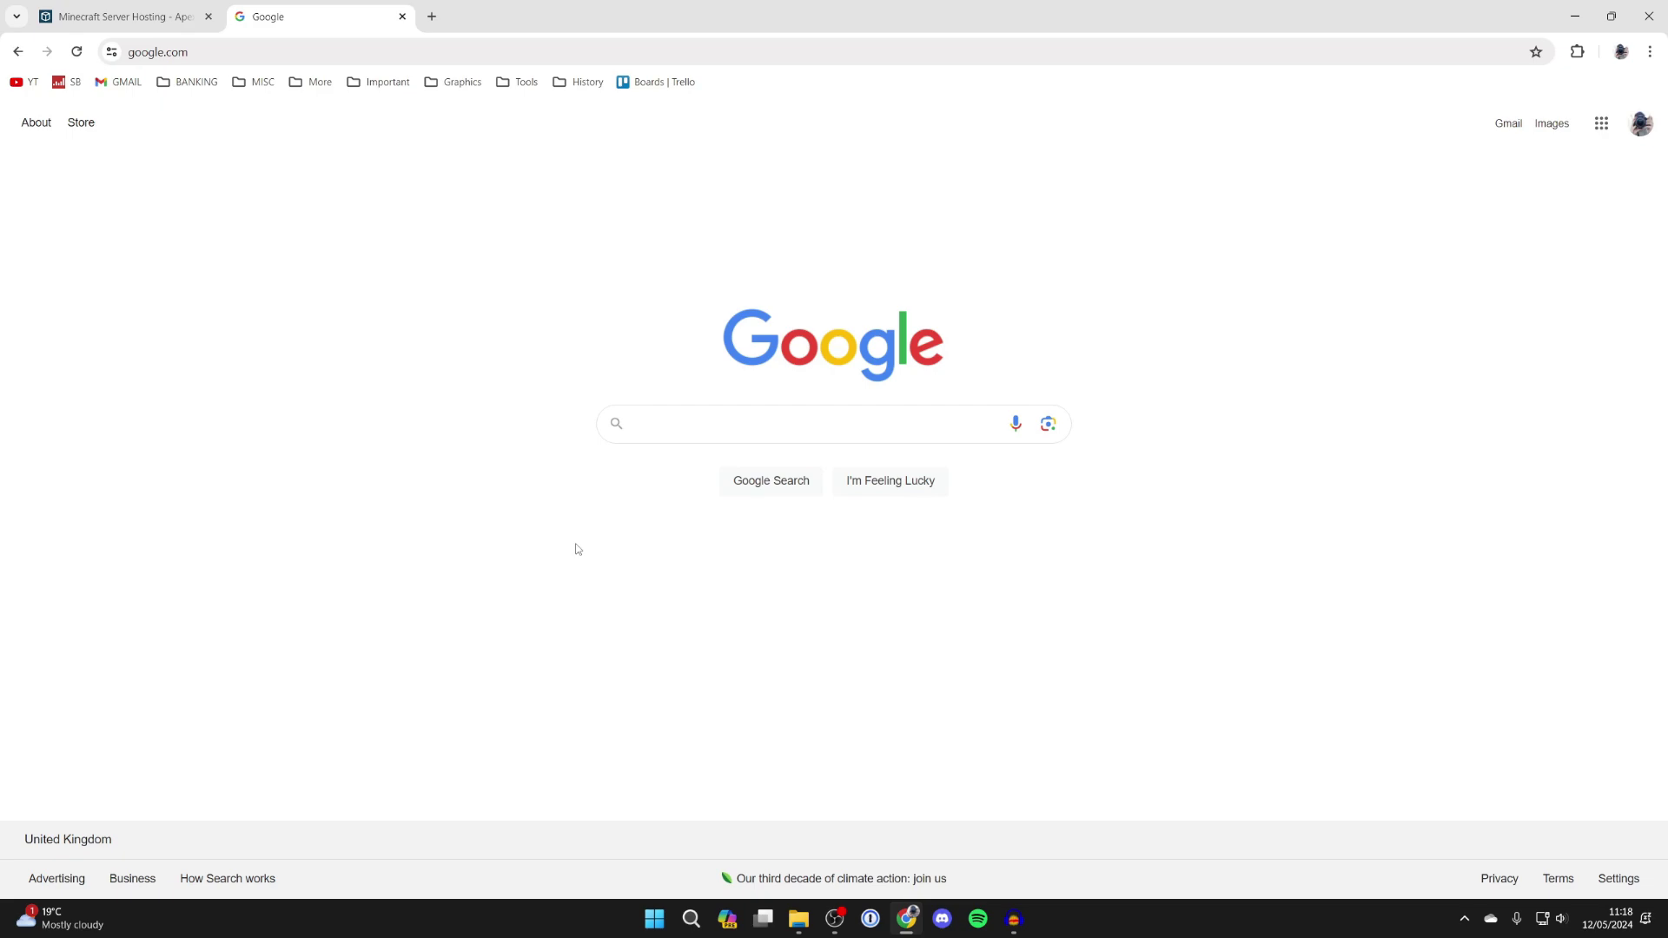
pyautogui.write('curseforge')
pyautogui.press('Return')
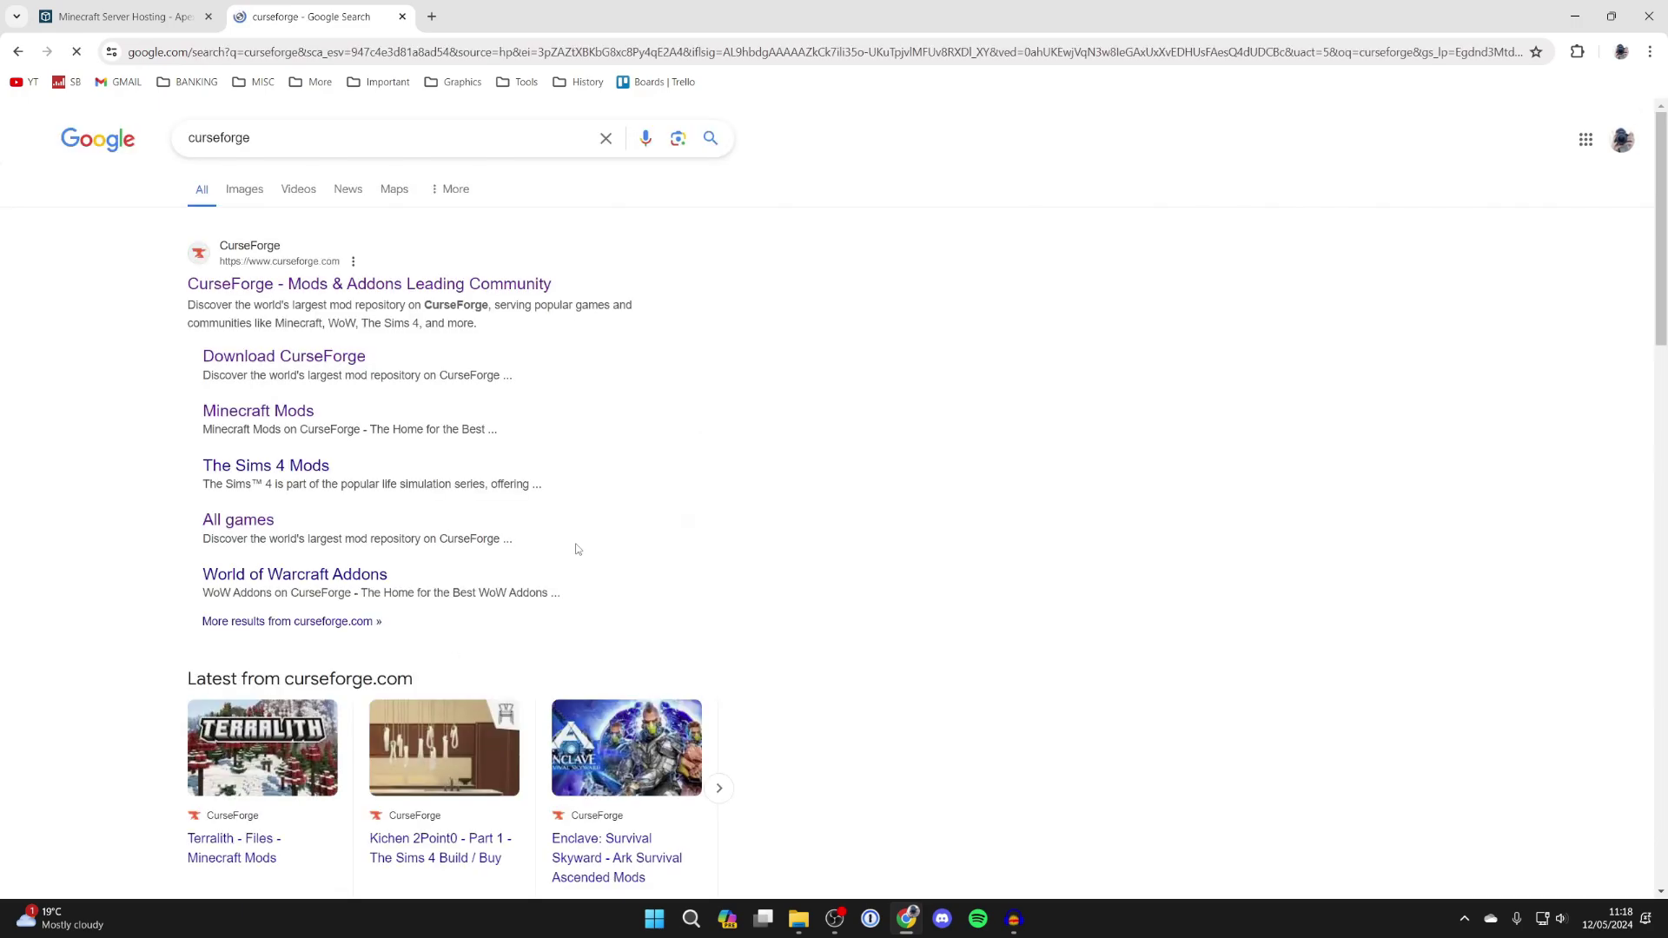
pyautogui.click(424, 290)
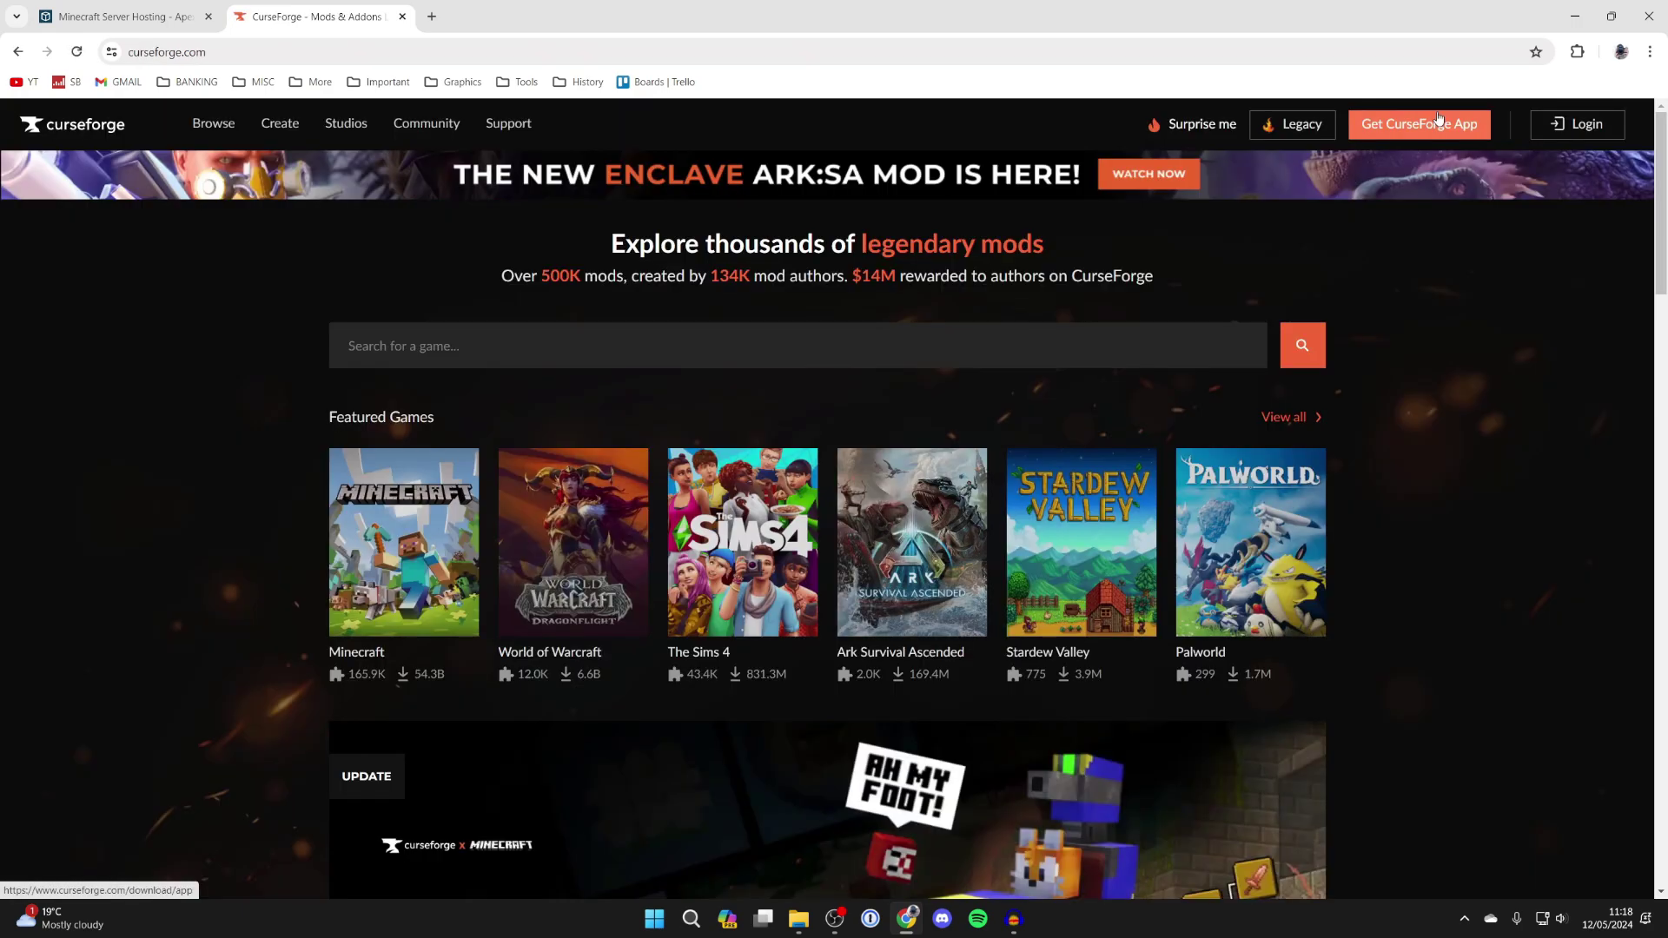
pyautogui.click(1435, 123)
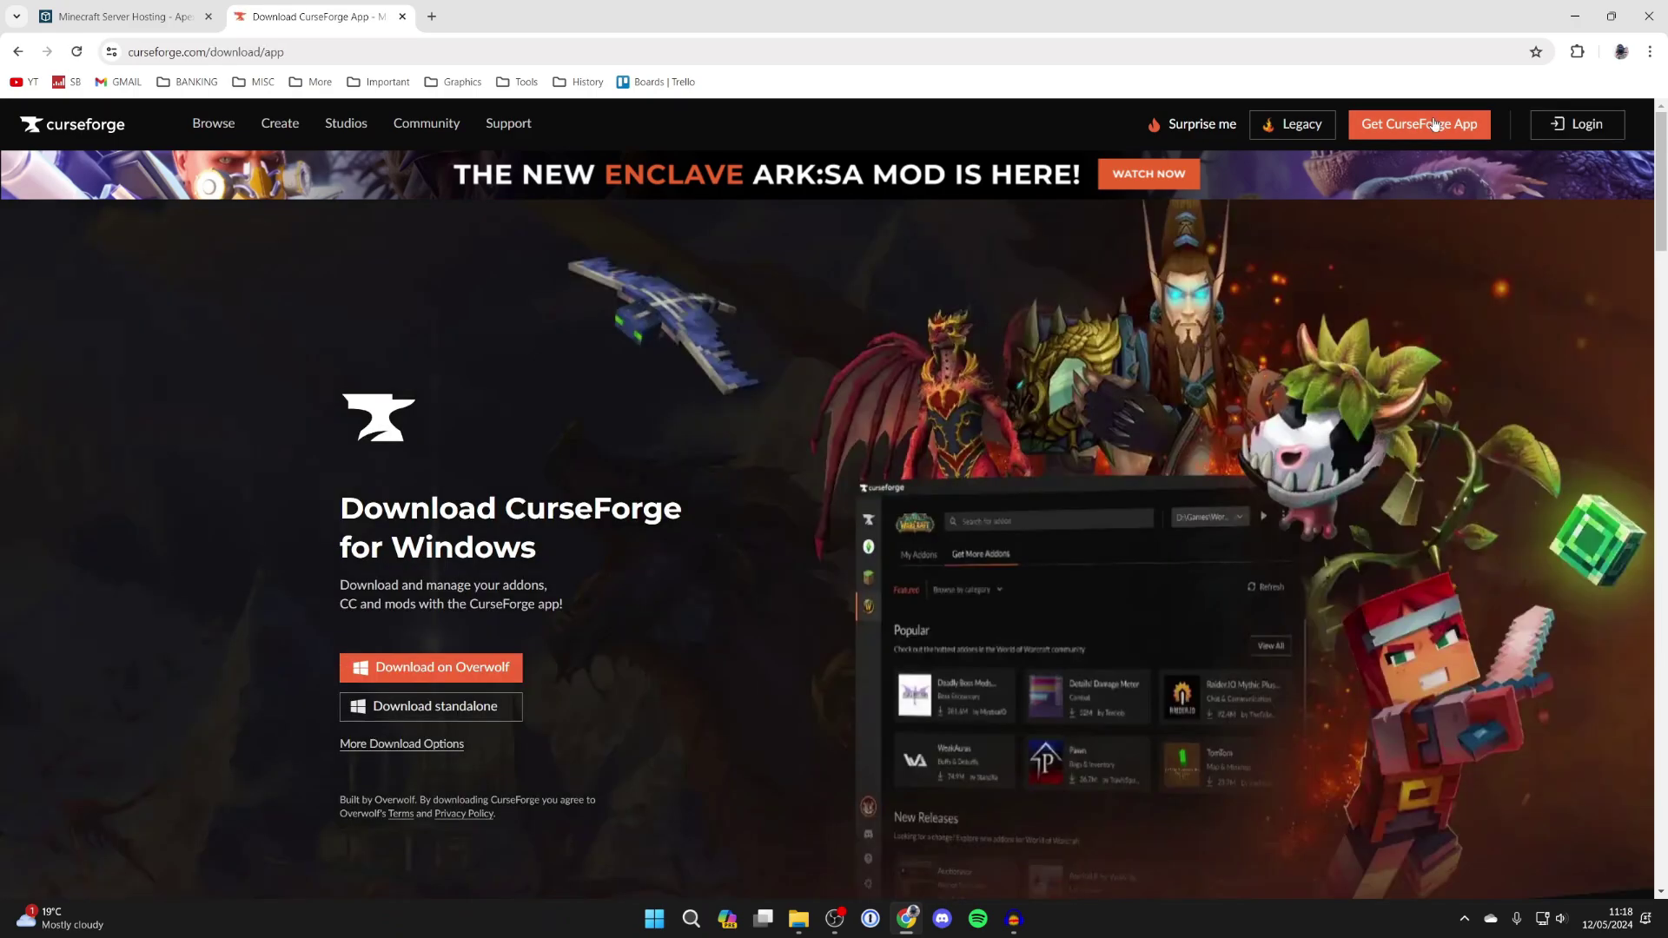
pyautogui.scroll(-2, 888, 227)
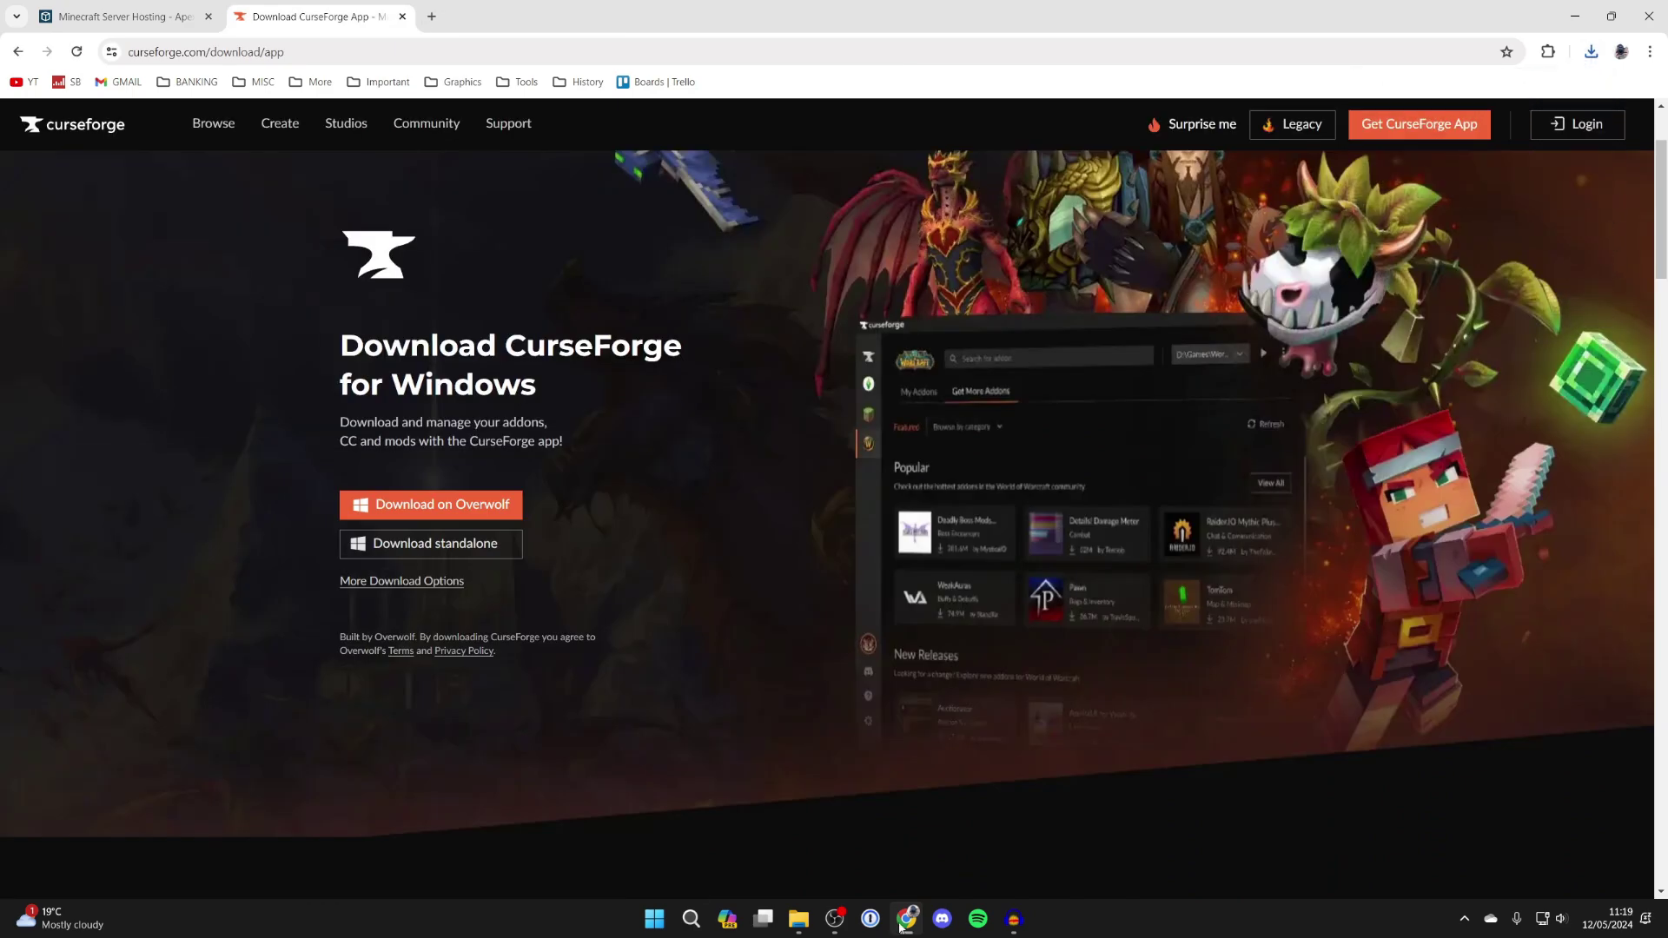
# Show the desktop and run the downloaded CurseForge Windows installer from the Downloads folder
pyautogui.press('super+d')
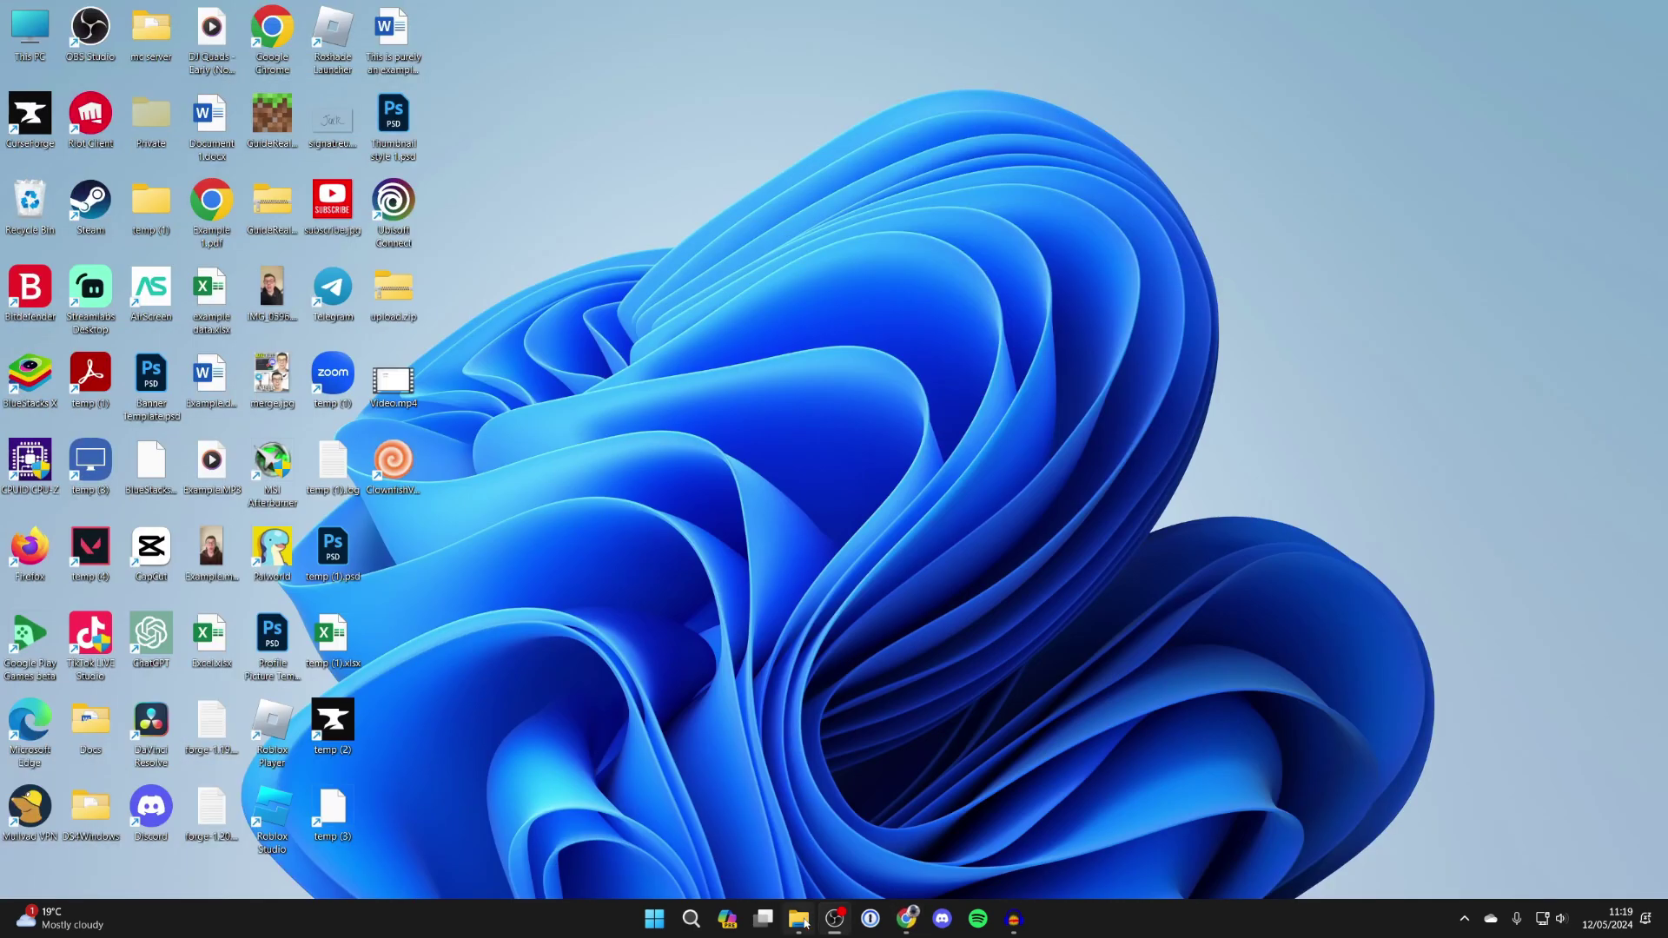
pyautogui.click(798, 918)
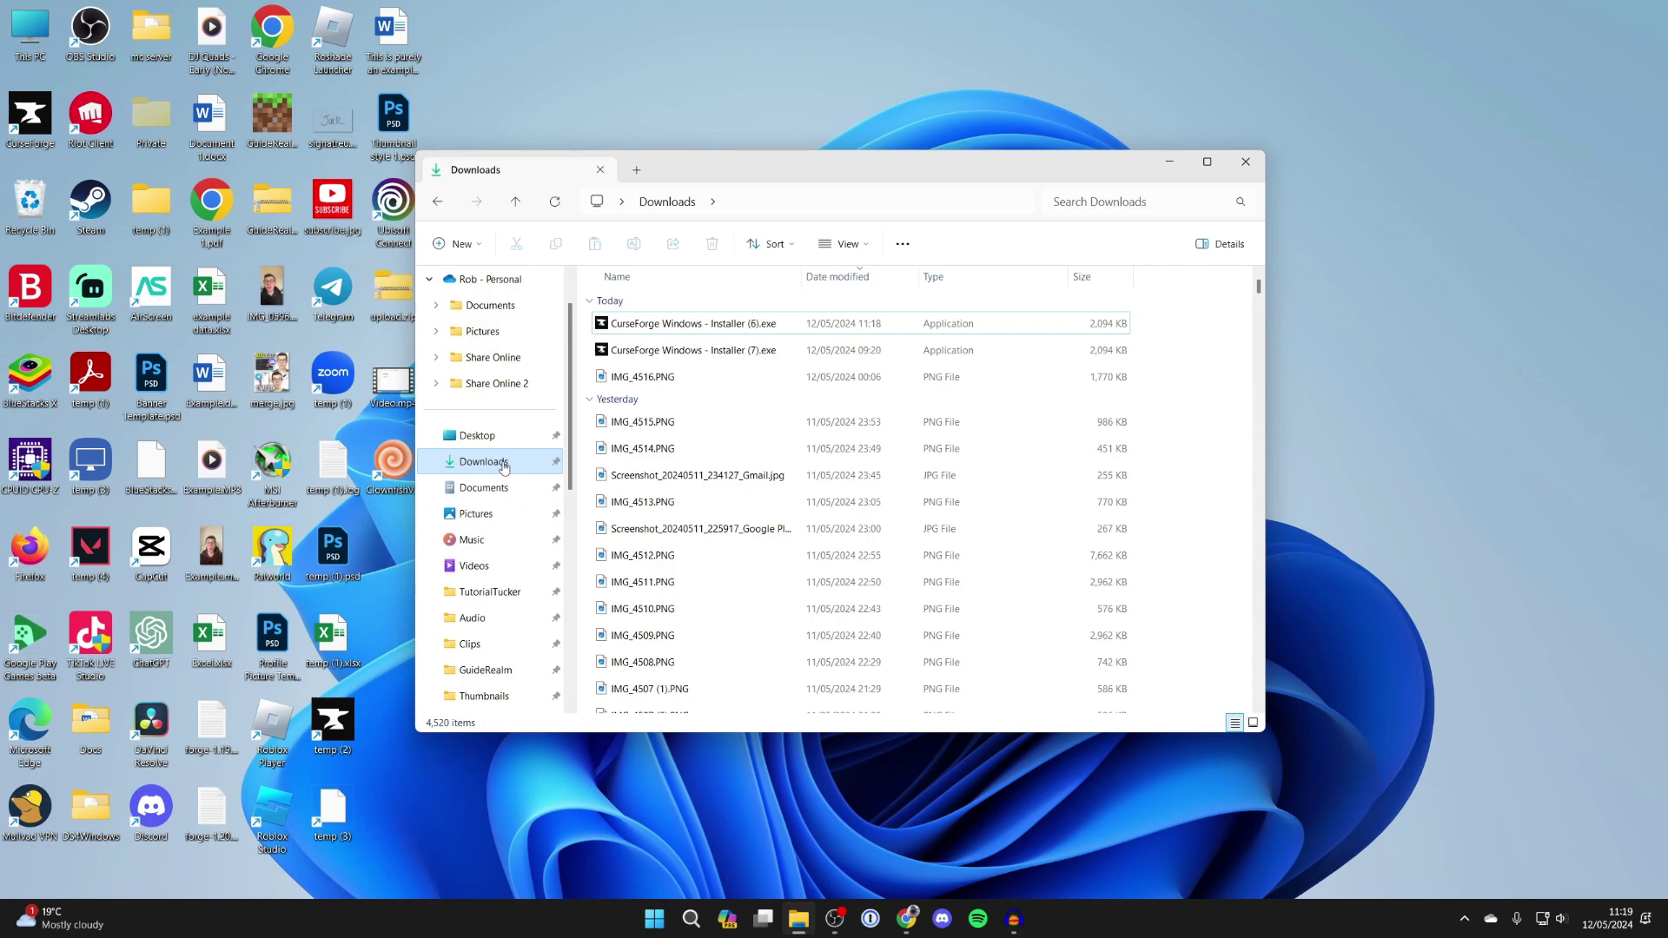
pyautogui.click(701, 335)
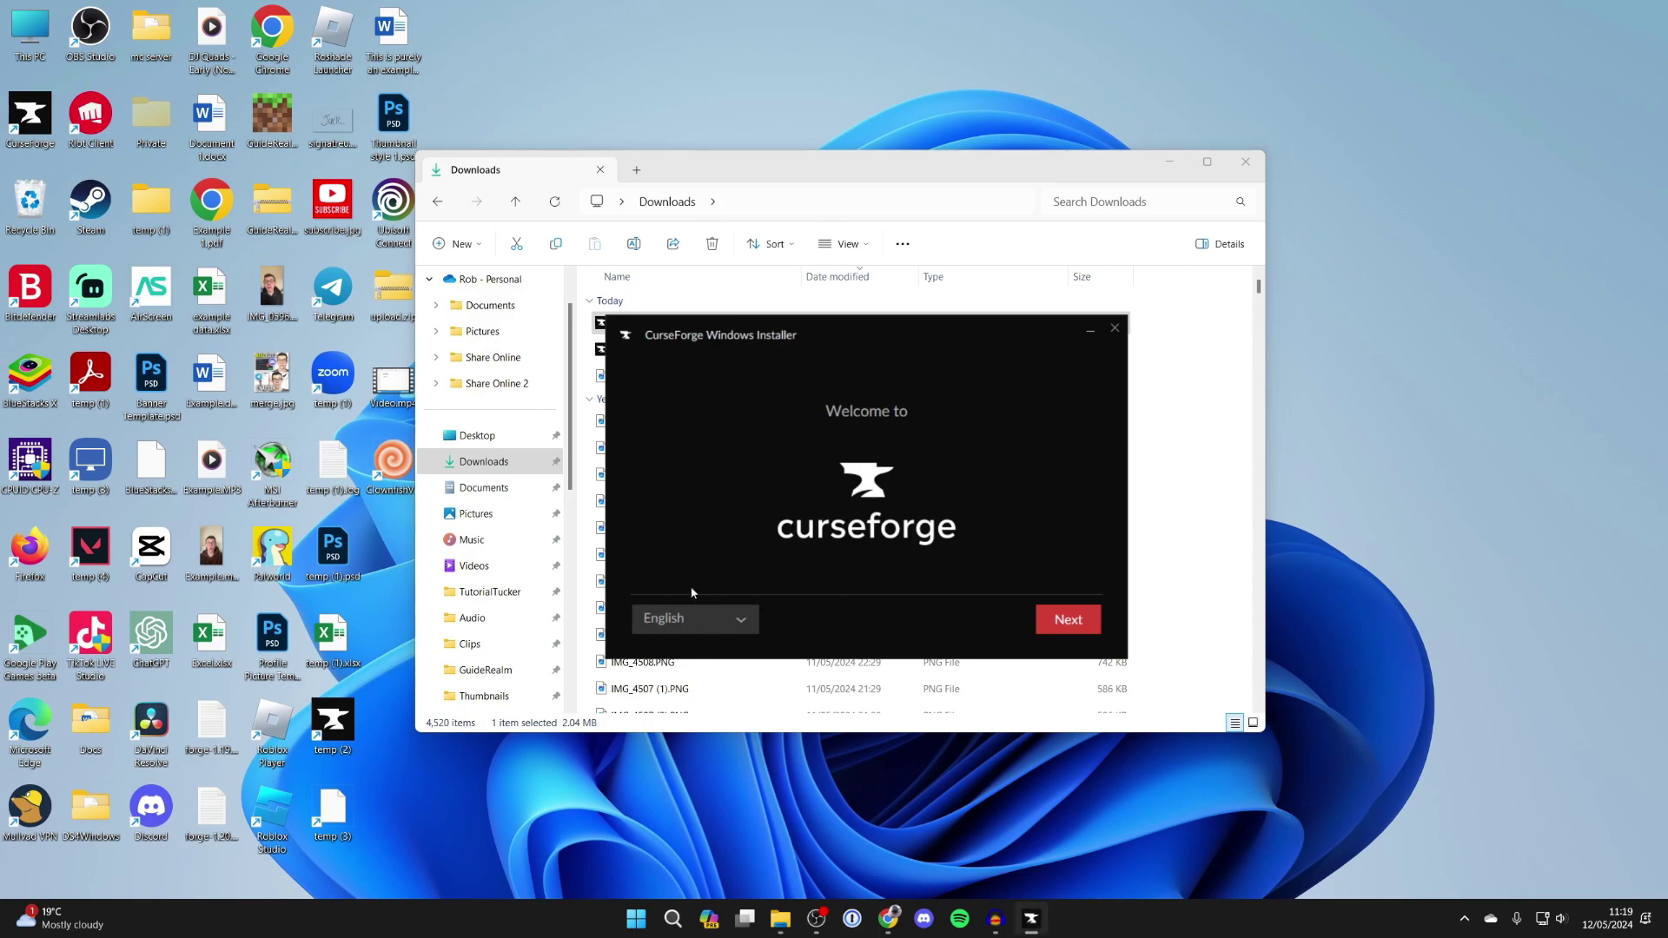
# Install CurseForge in English to the default folder, accepting the terms of use, age confirmation and privacy notice
pyautogui.click(1075, 622)
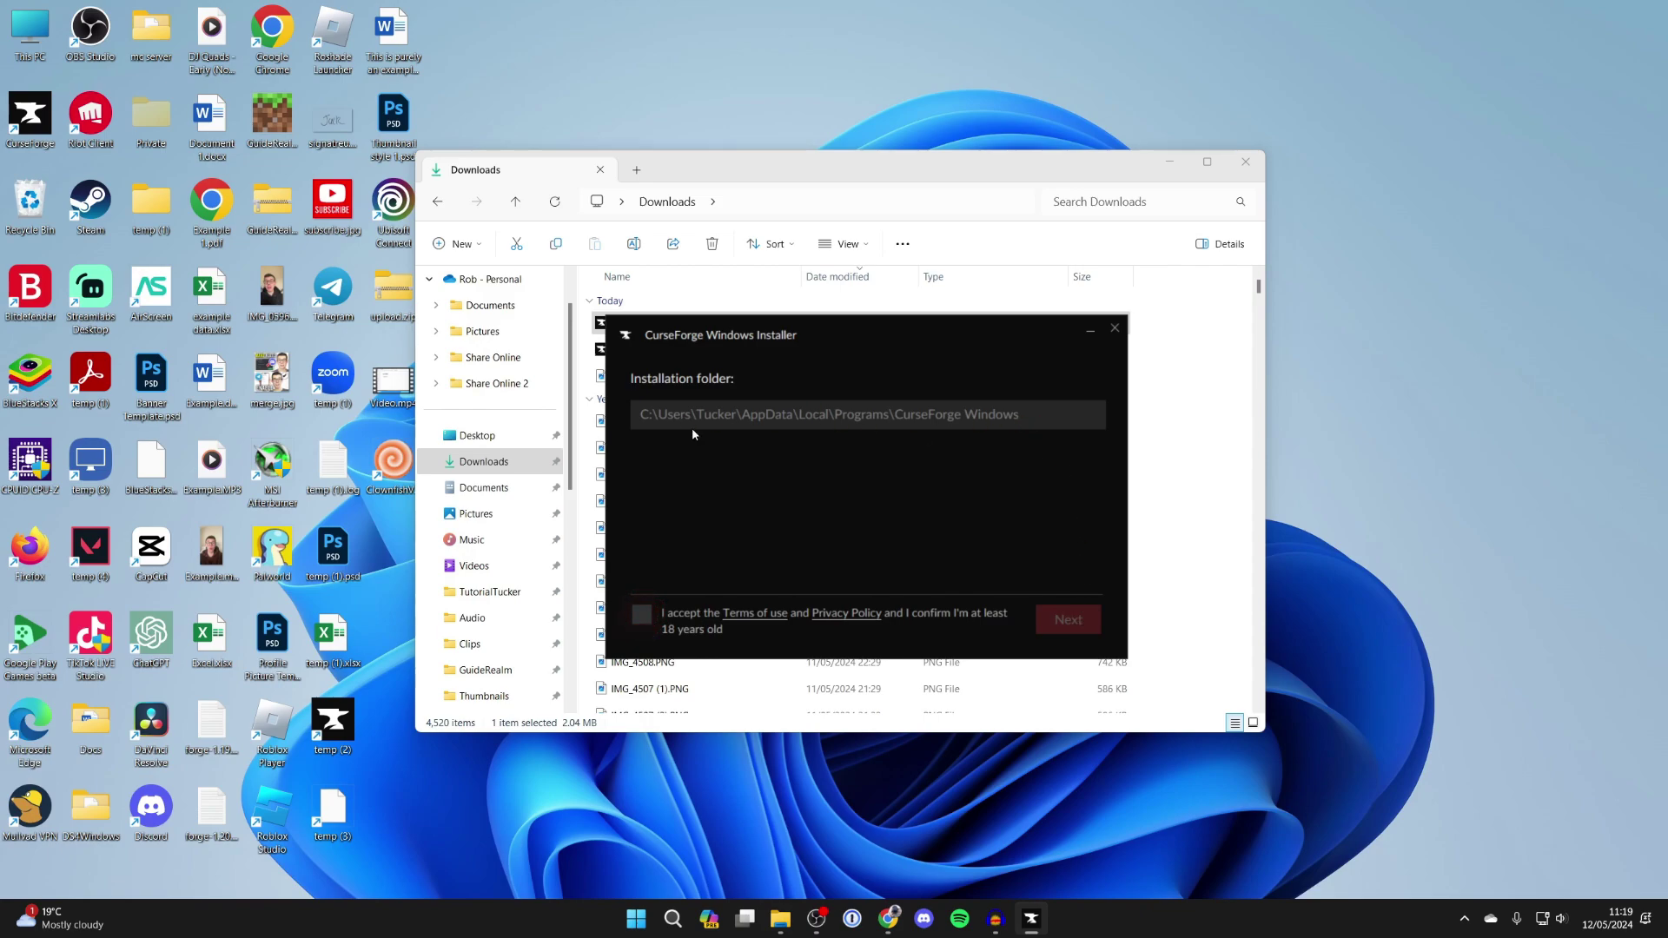
pyautogui.click(643, 615)
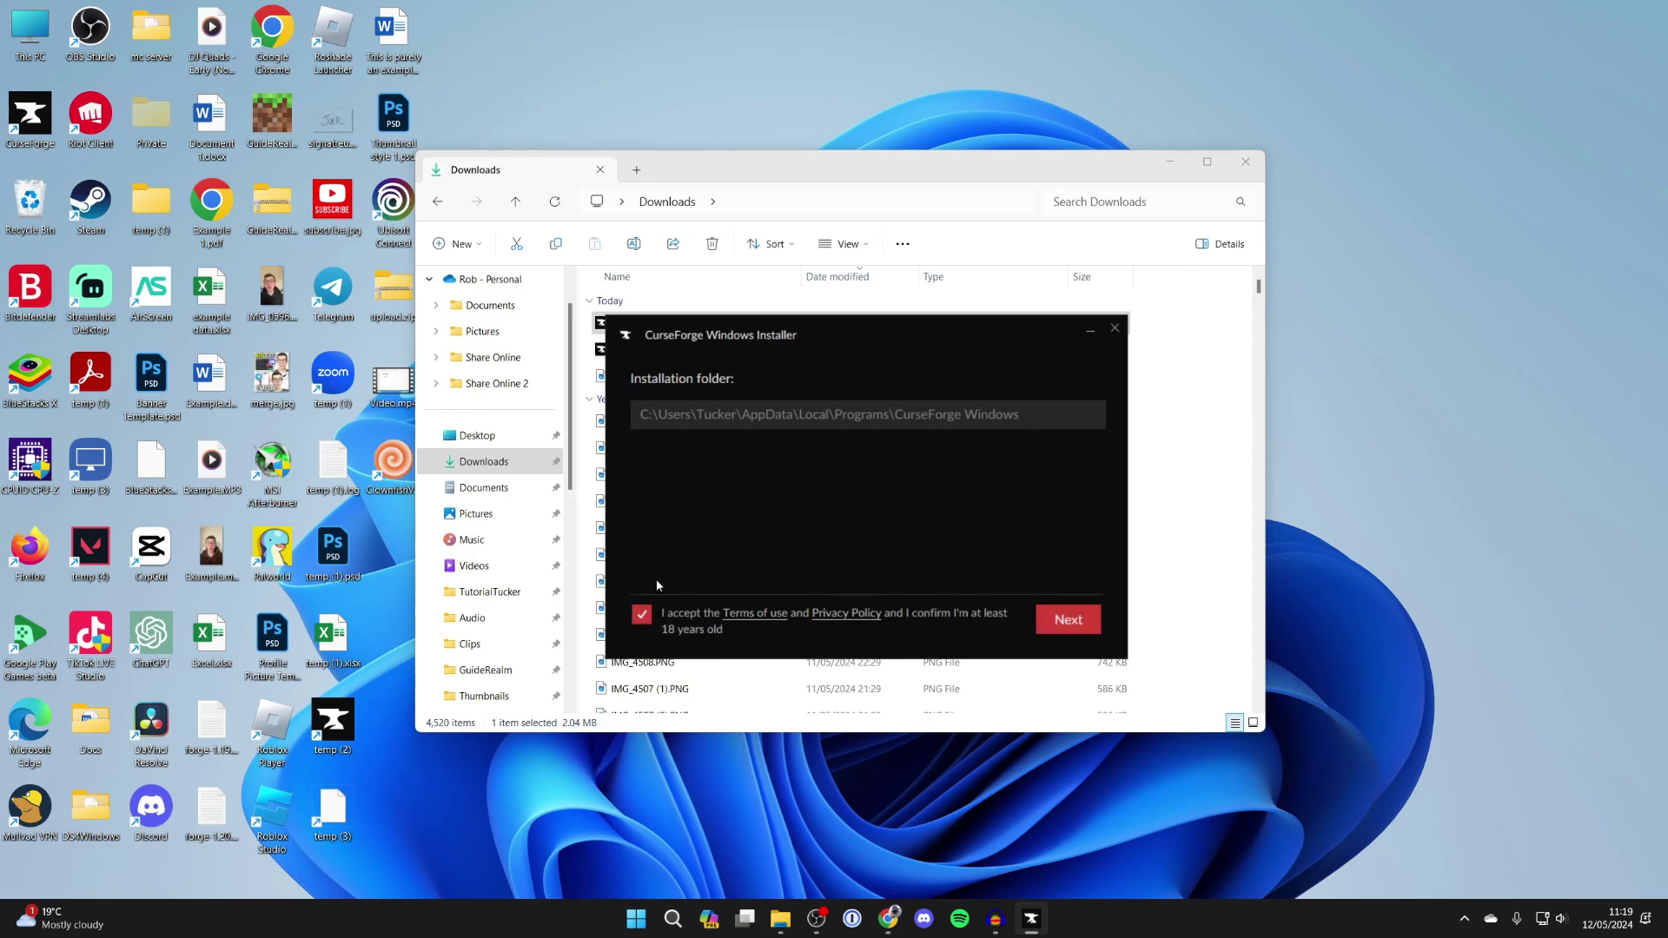
pyautogui.click(1035, 628)
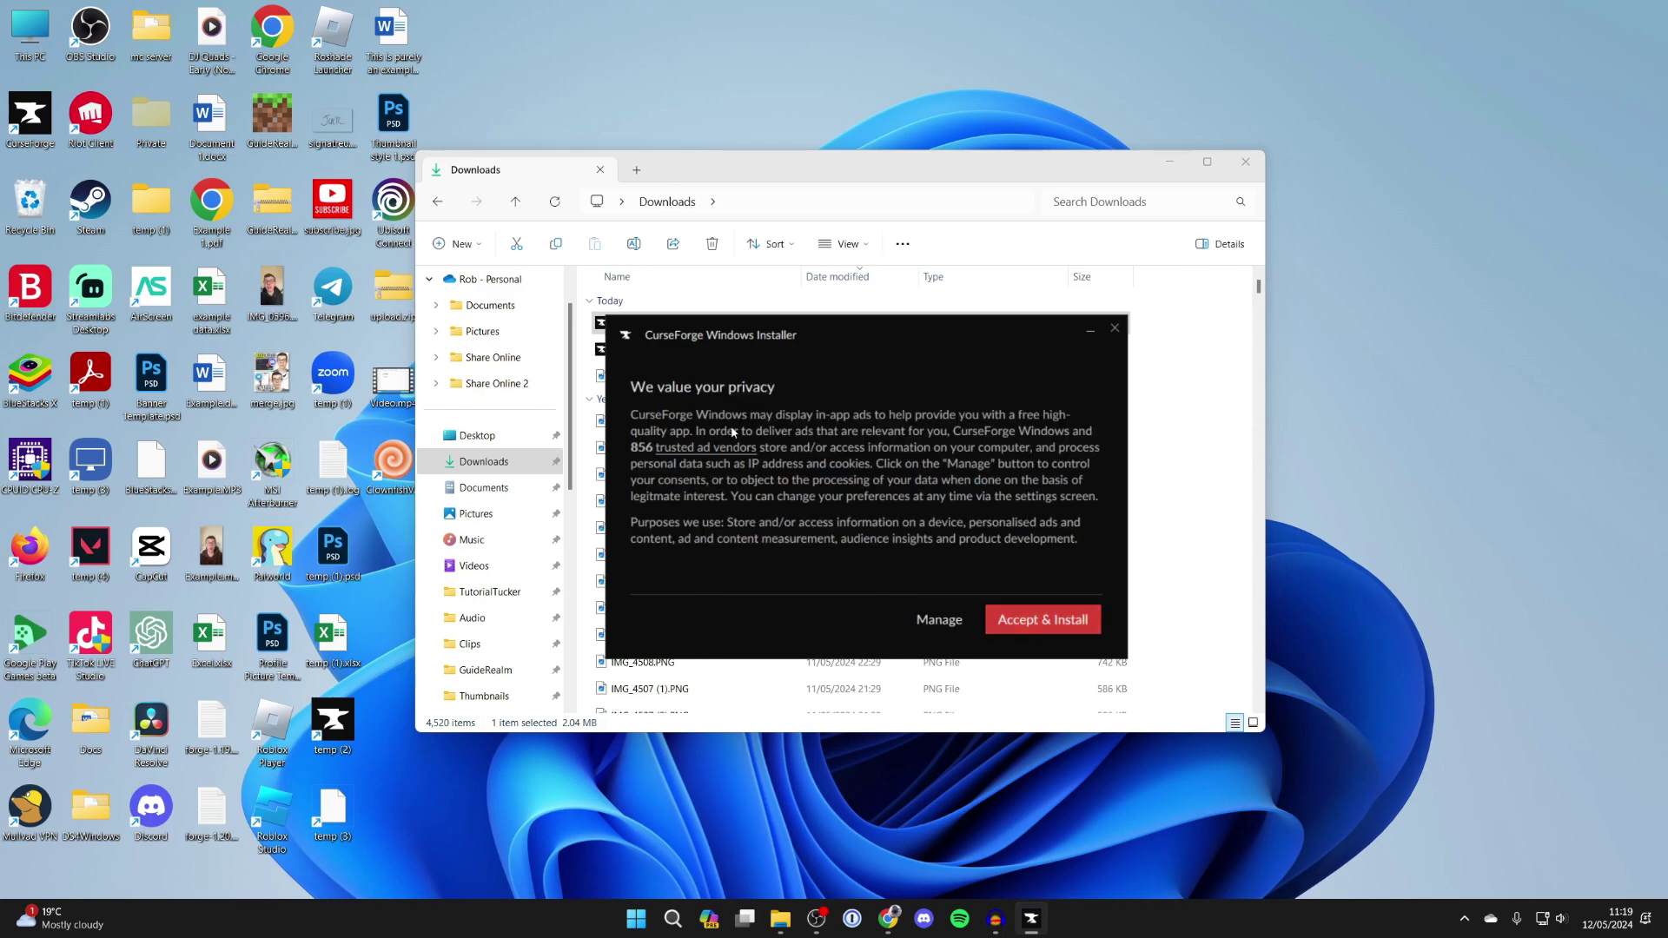
pyautogui.click(1050, 625)
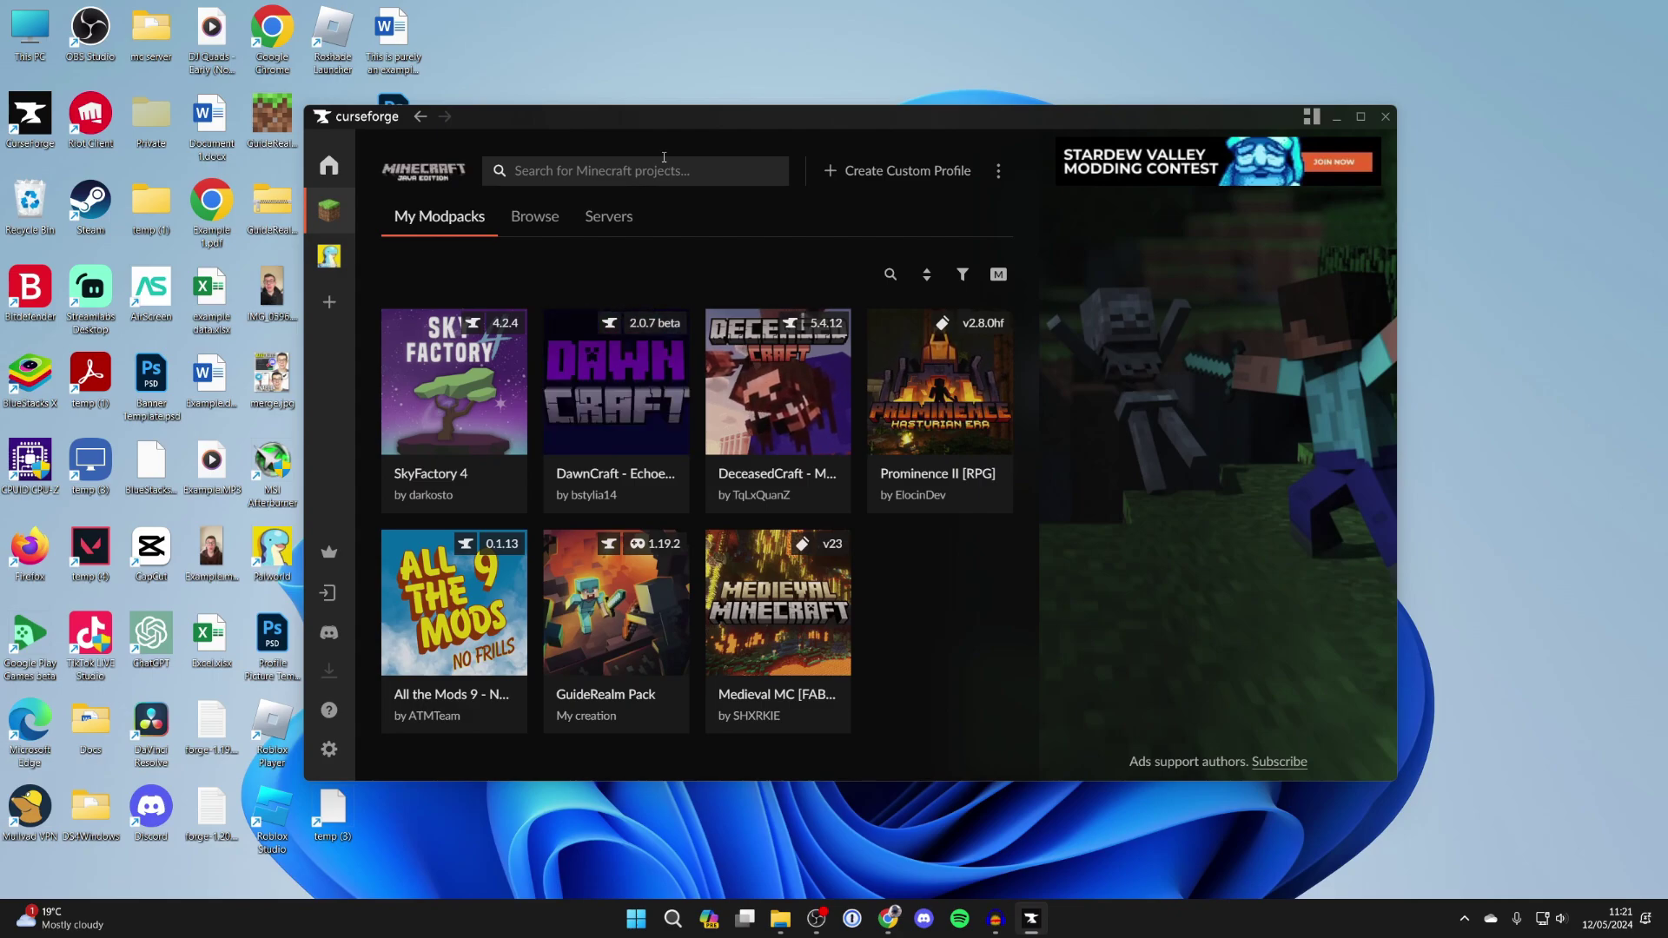
# View the Minecraft section in CurseForge, checking the options for adding a game and the installed modpacks
pyautogui.click(337, 213)
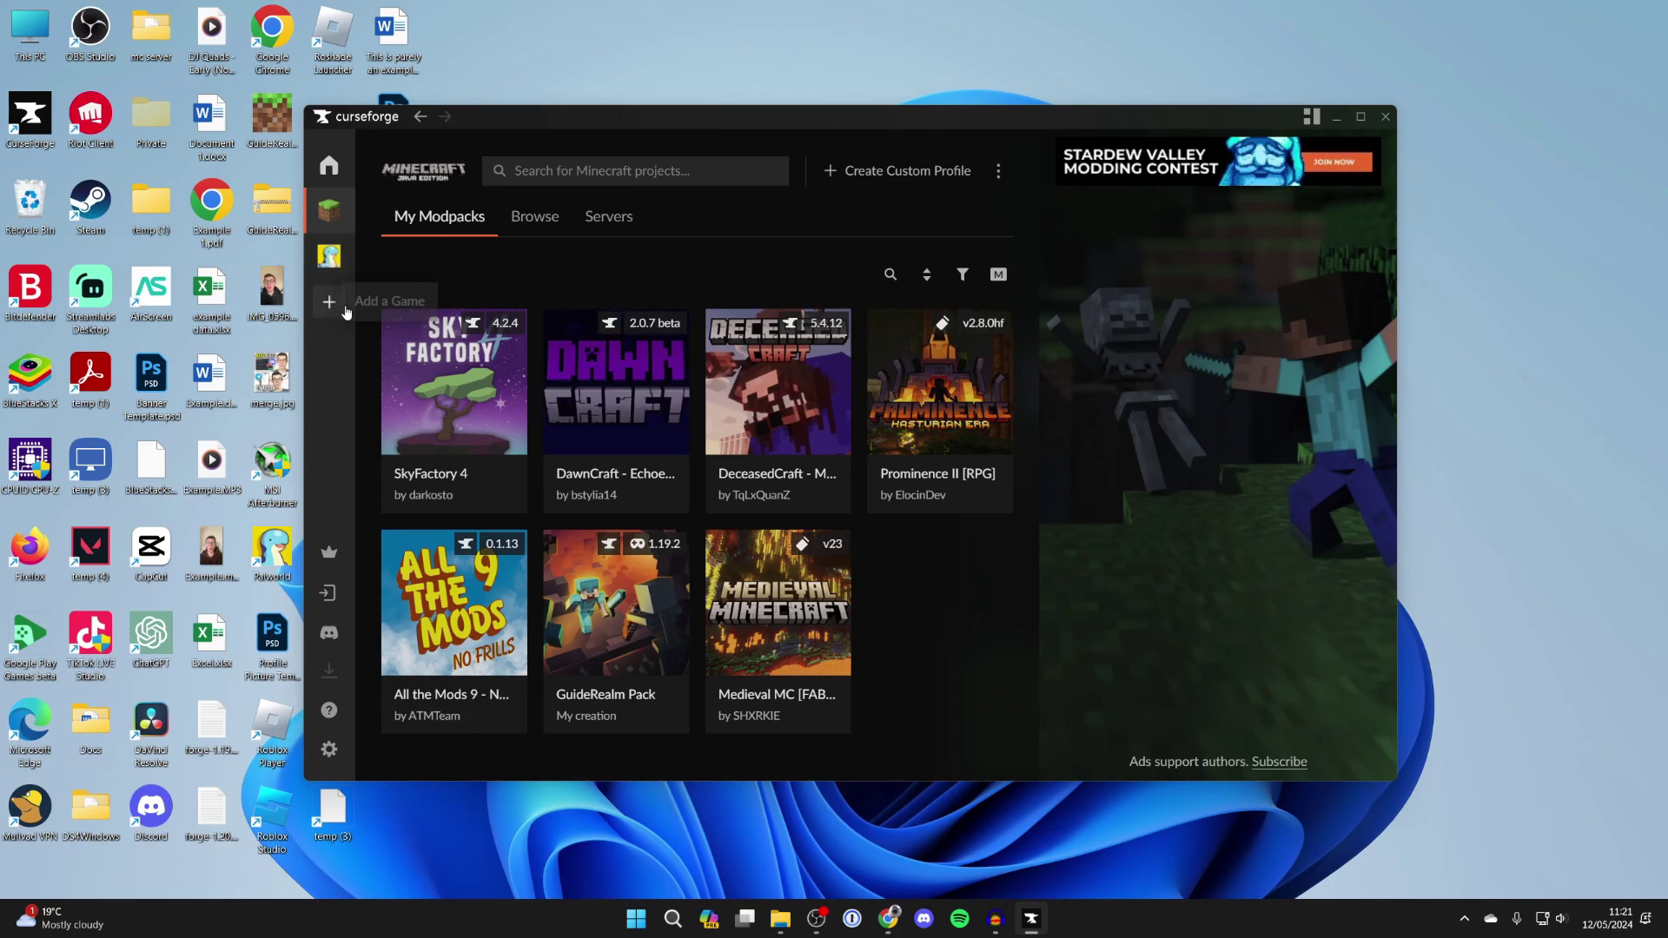
pyautogui.click(339, 310)
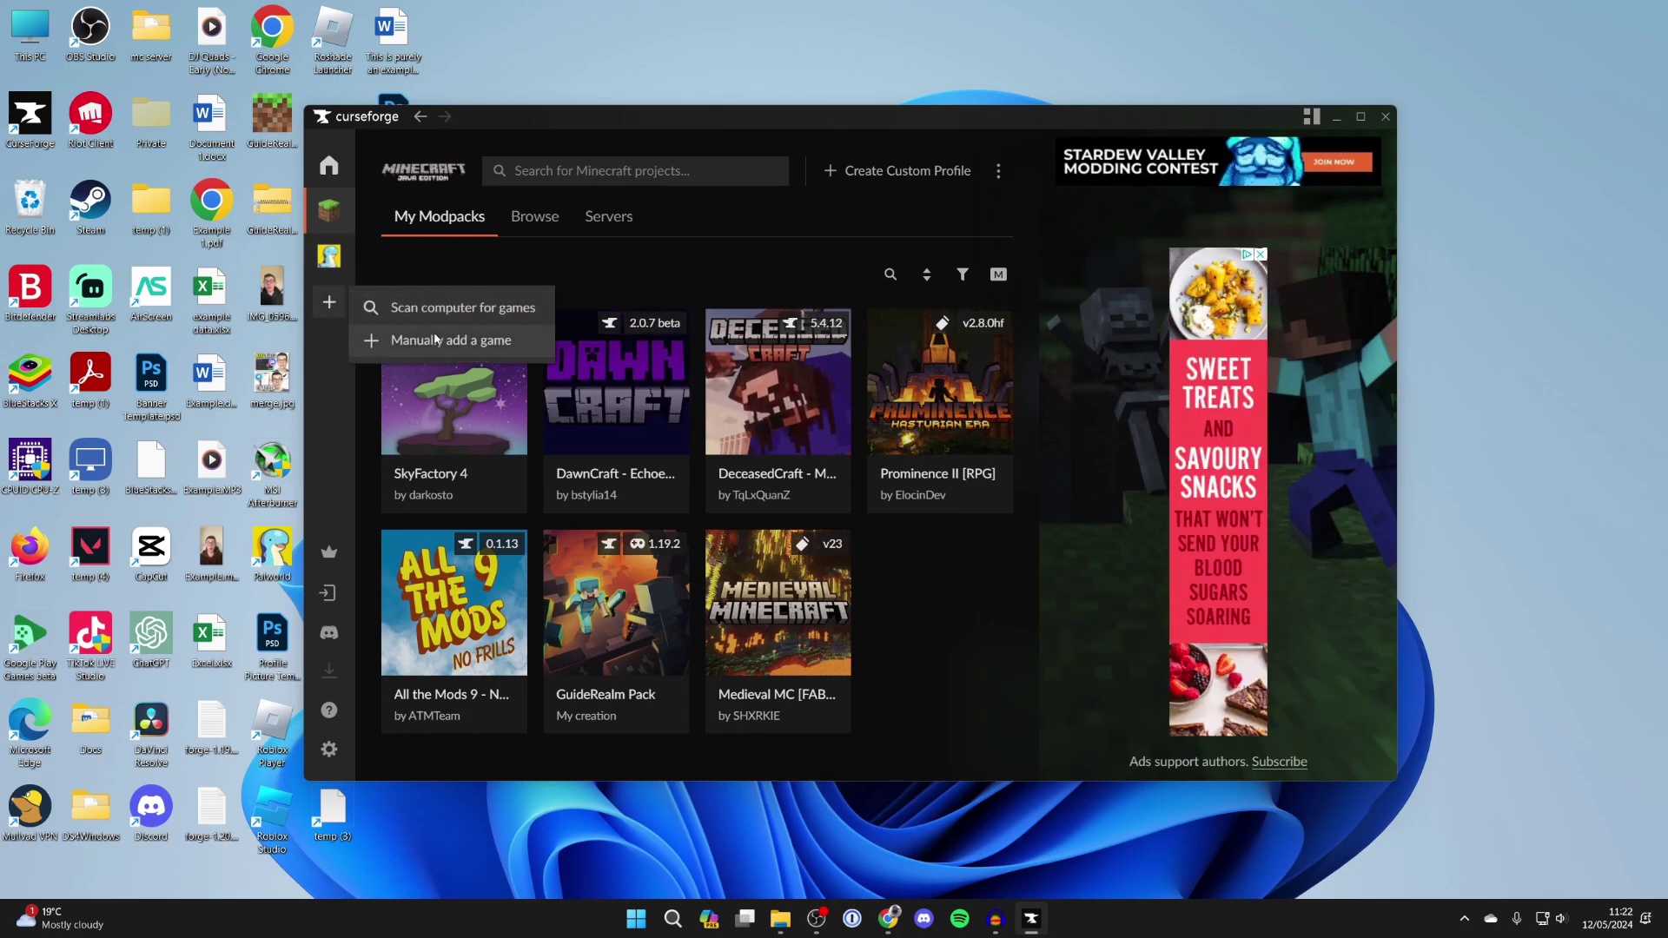
pyautogui.click(330, 217)
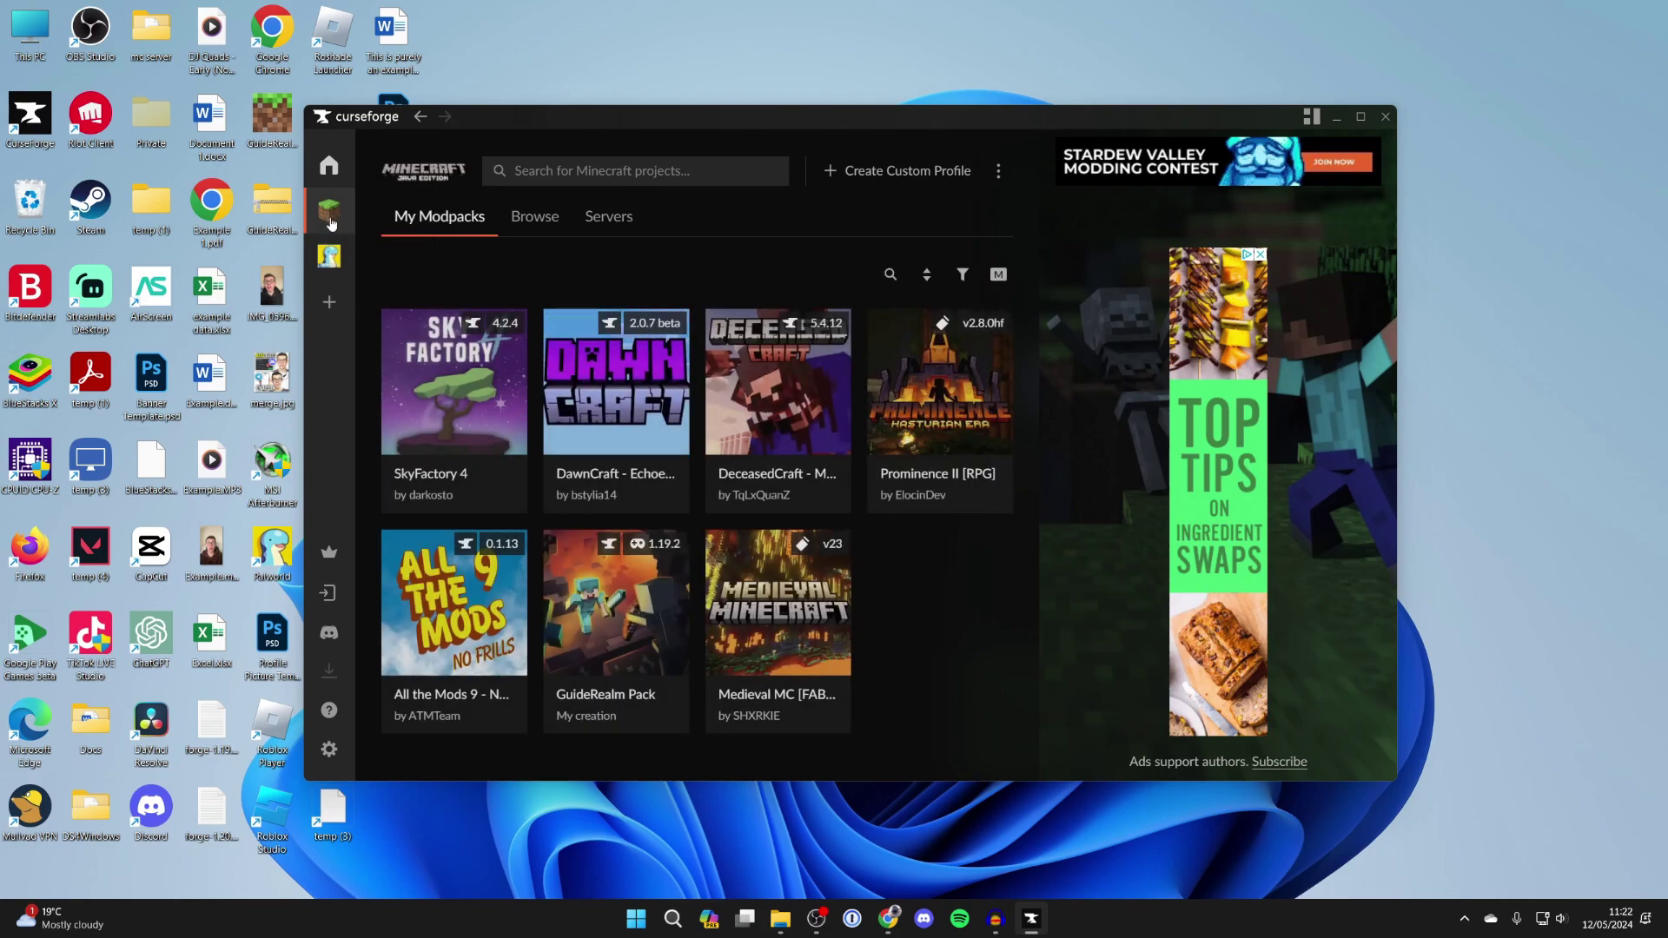
pyautogui.moveTo(499, 579)
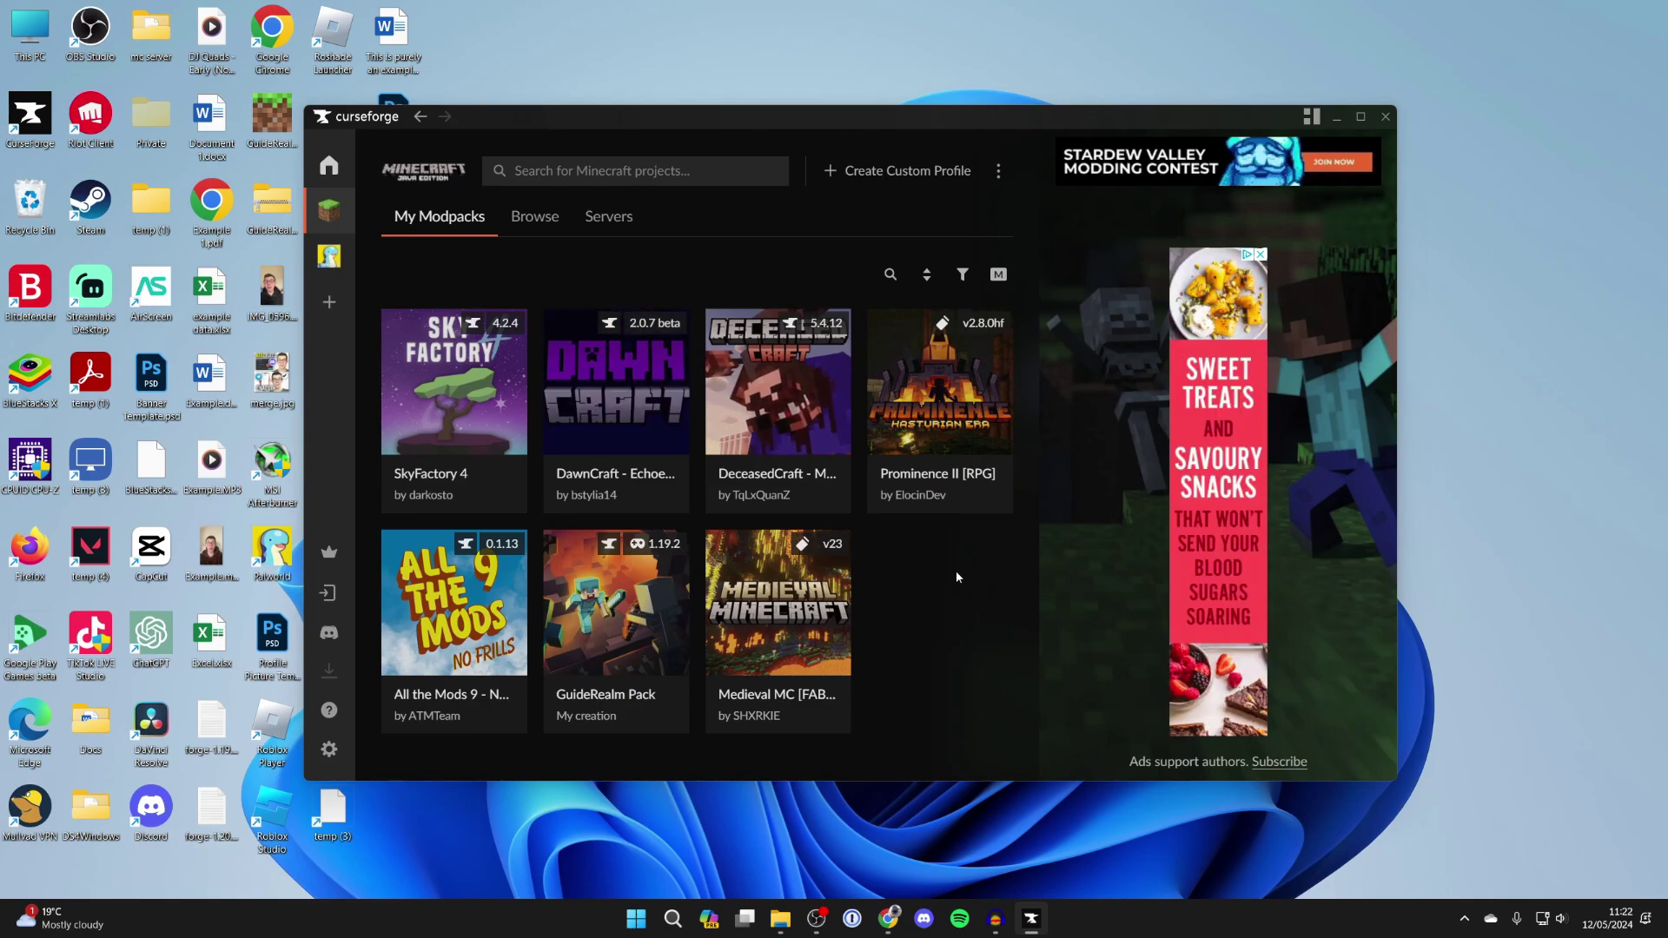
pyautogui.moveTo(660, 498)
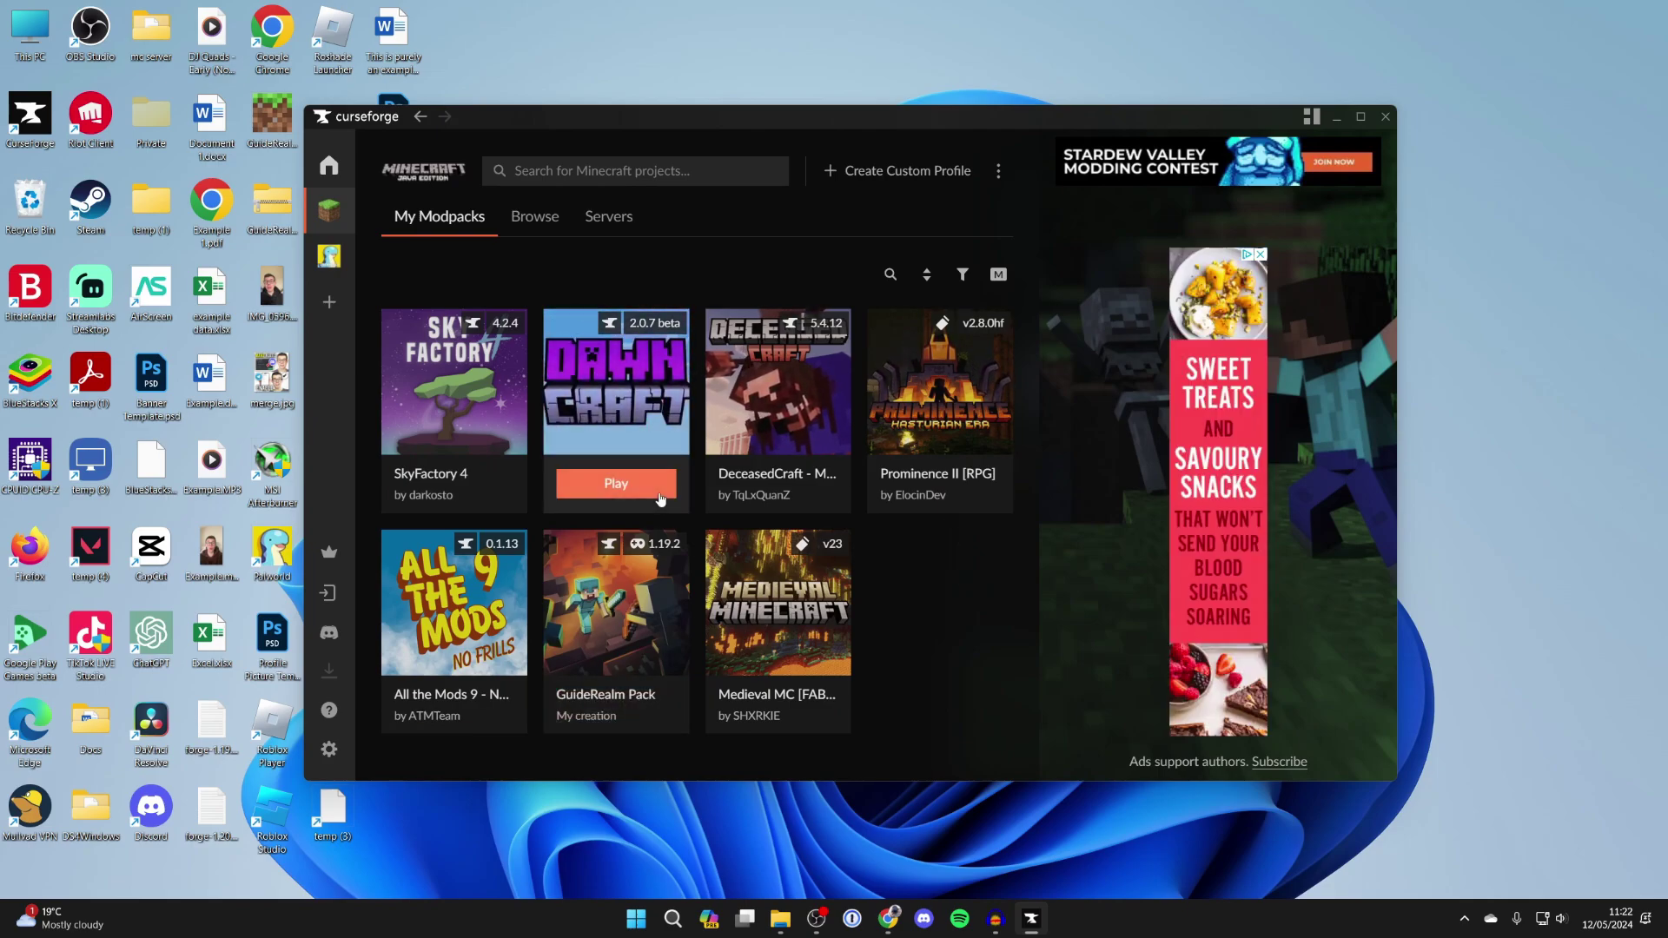
# Browse the Minecraft modpacks, review The Pixelmon Modpack's details and install it
pyautogui.click(517, 224)
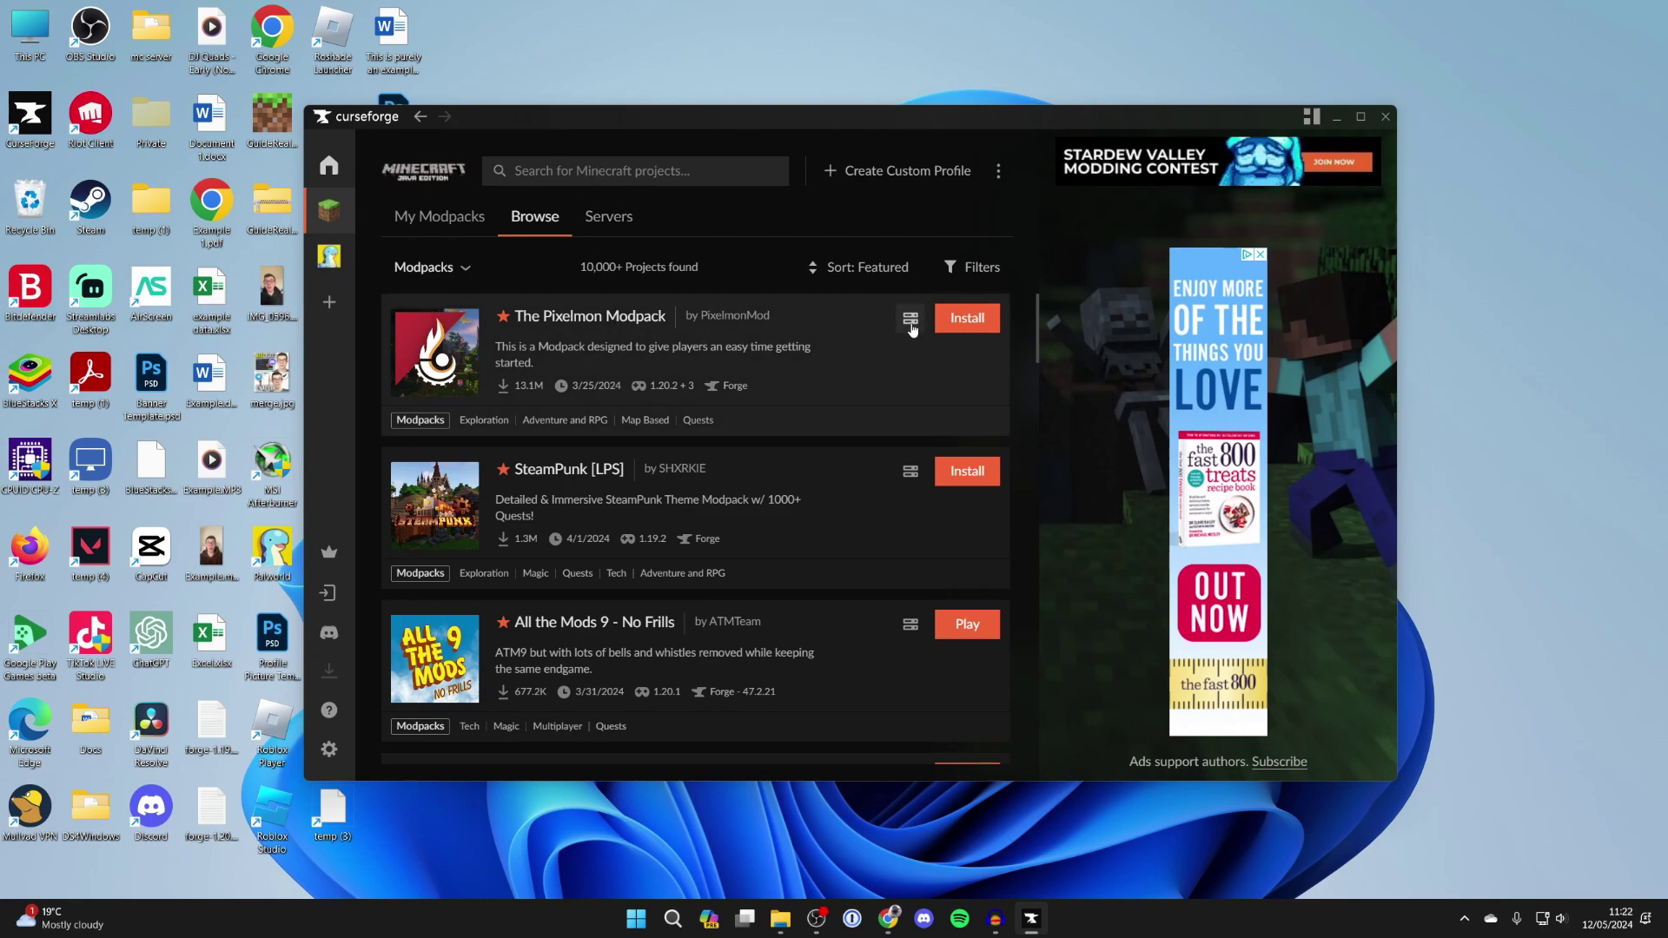
pyautogui.click(776, 355)
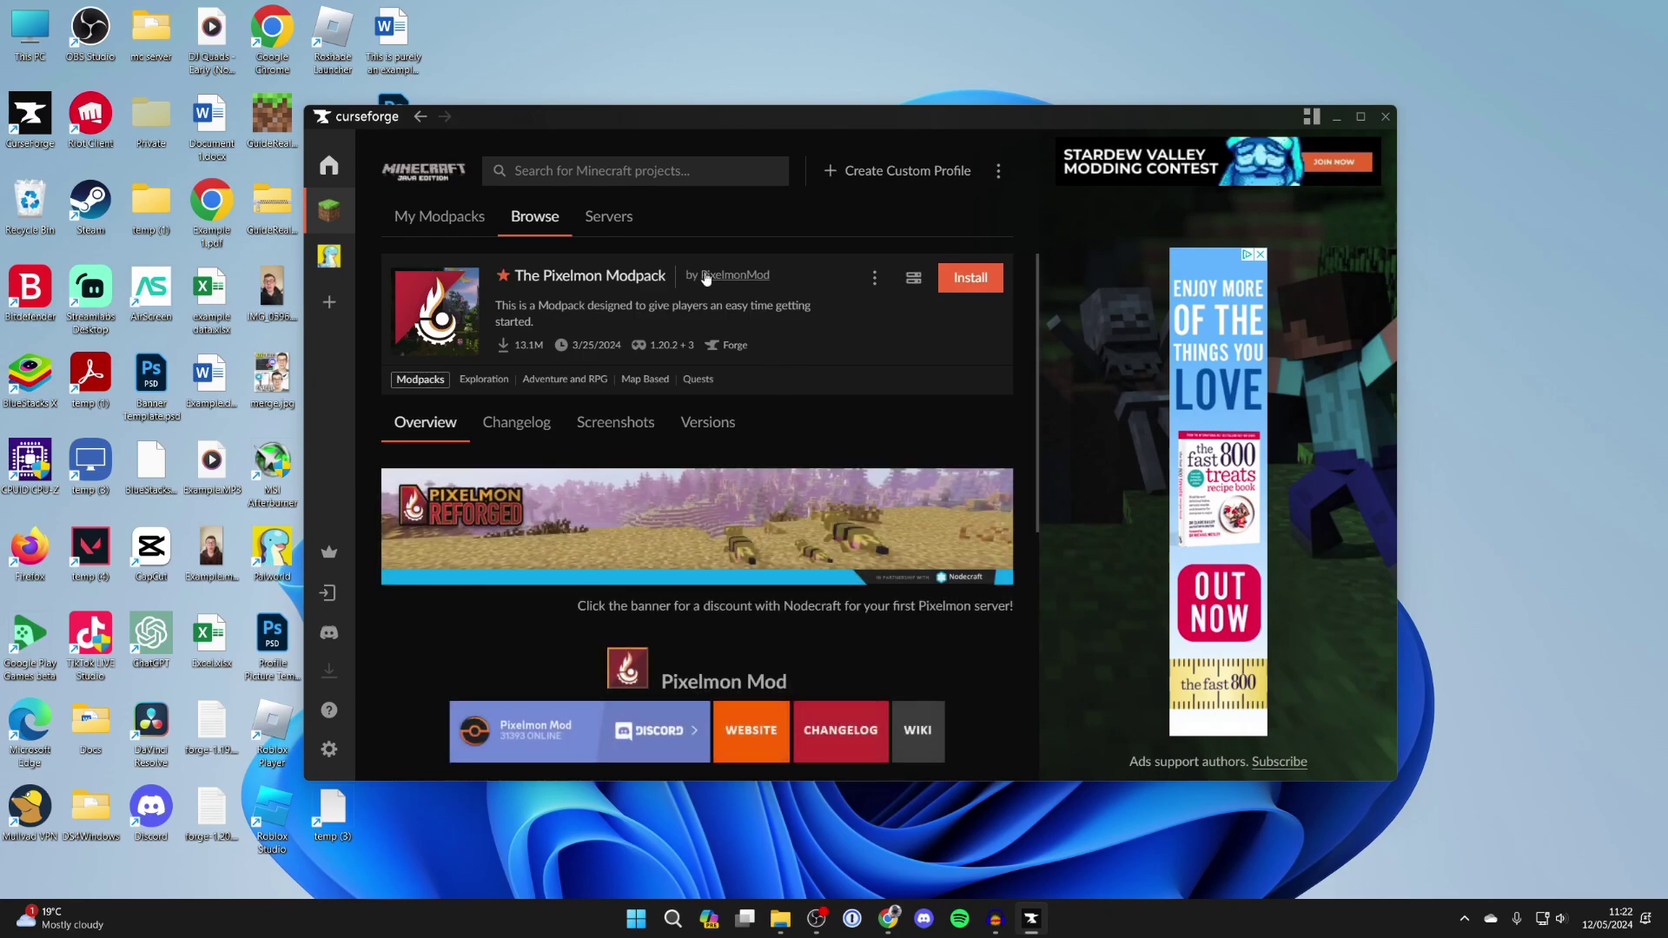
pyautogui.scroll(-4, 538, 430)
pyautogui.scroll(4, 376, 443)
pyautogui.click(971, 278)
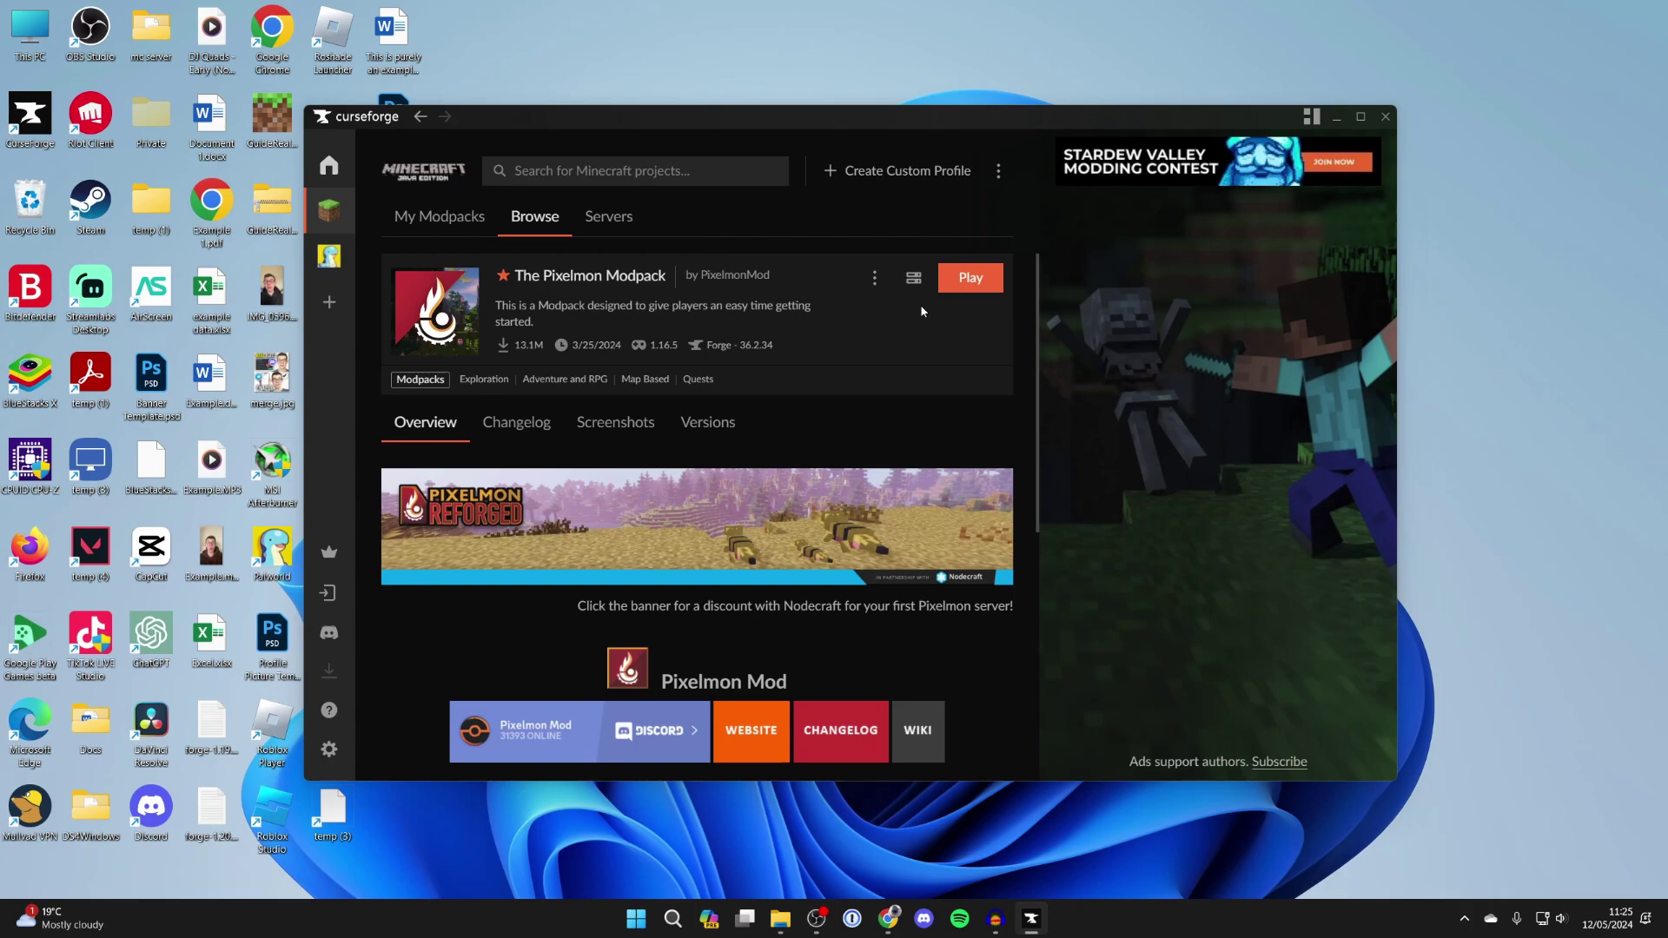
# Open The Pixelmon Modpack from the installed modpacks and launch it from its page
pyautogui.click(434, 217)
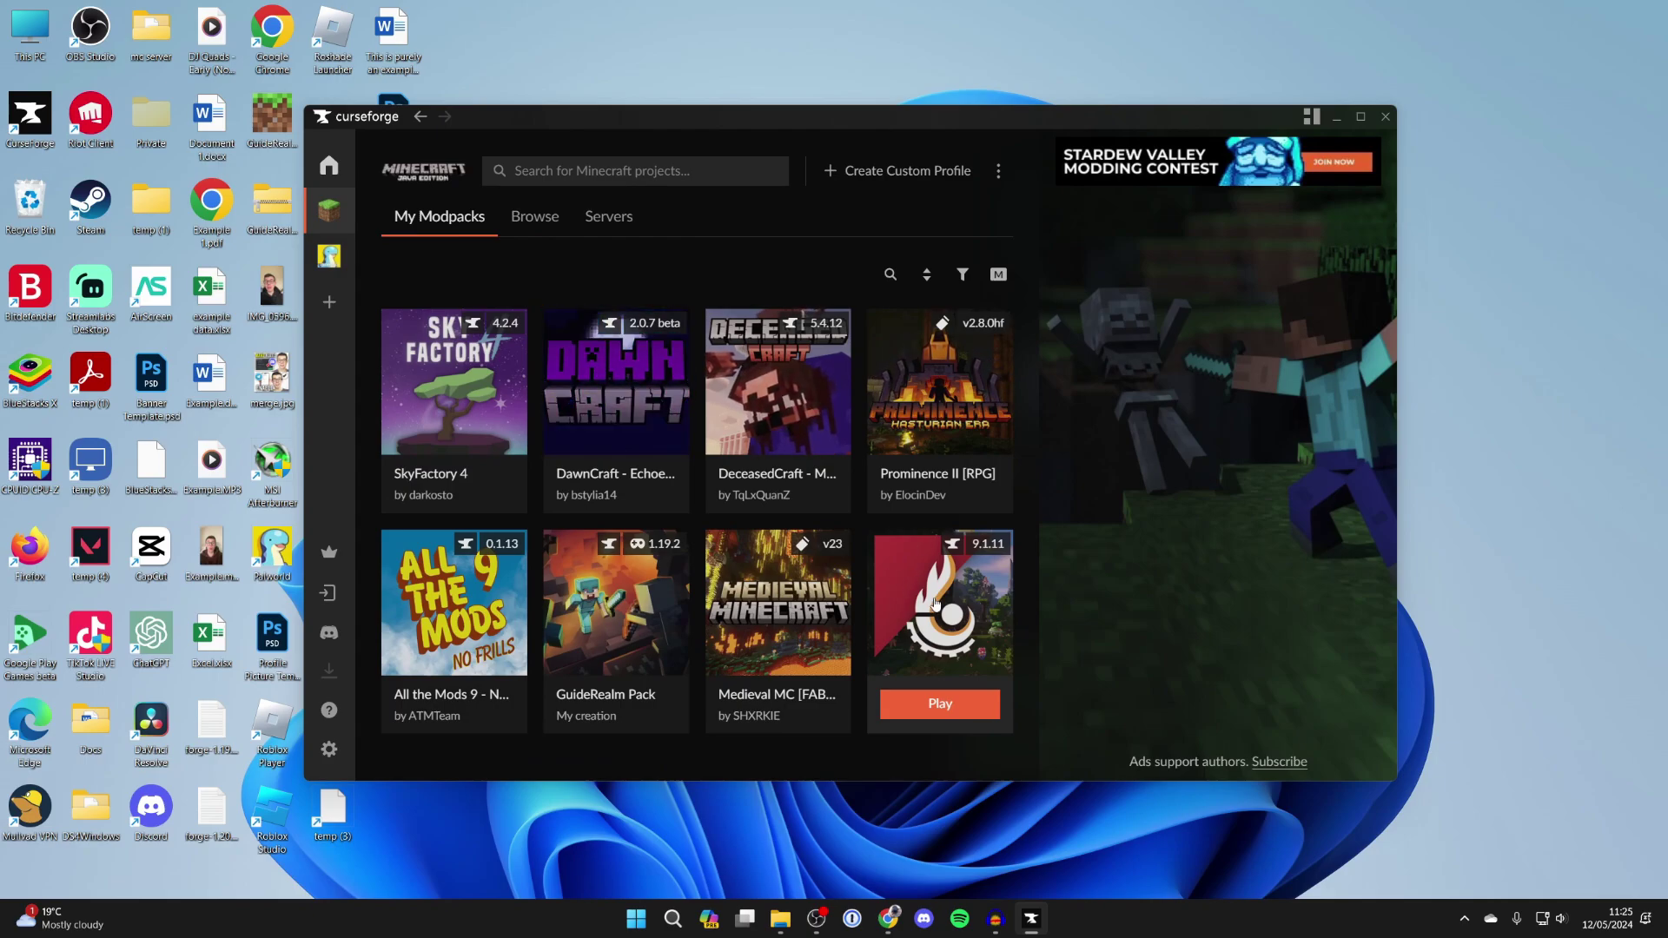
pyautogui.click(935, 603)
pyautogui.click(970, 278)
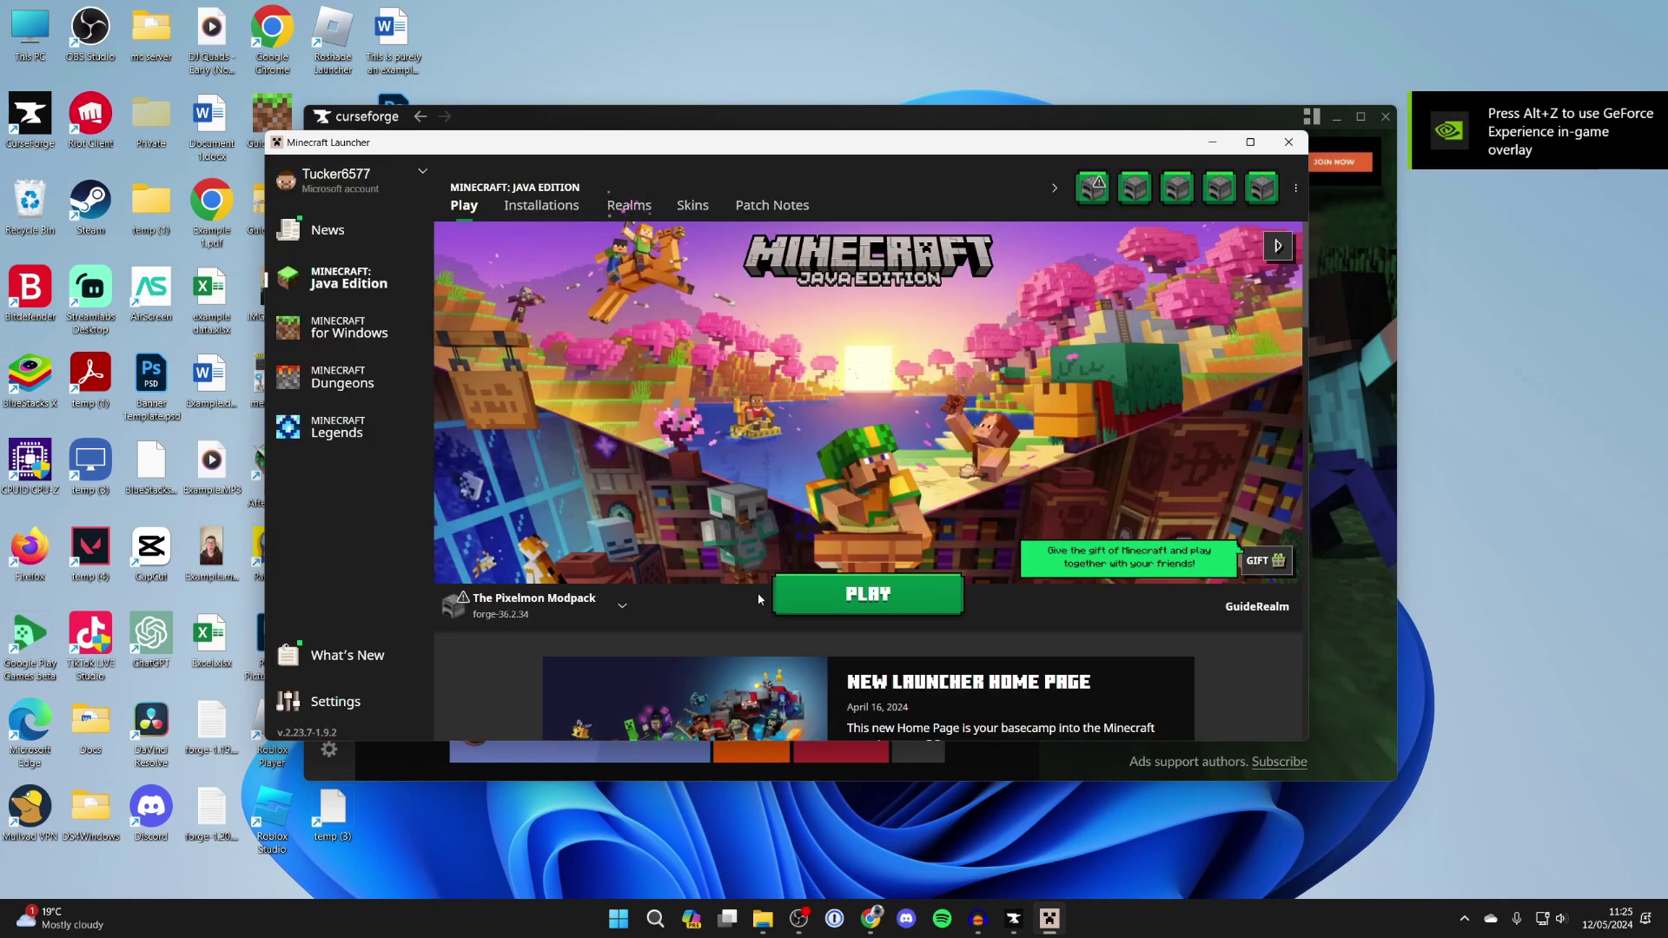
# Check that The Pixelmon Modpack is the chosen installation in the Minecraft Launcher and start the game
pyautogui.moveTo(440, 599)
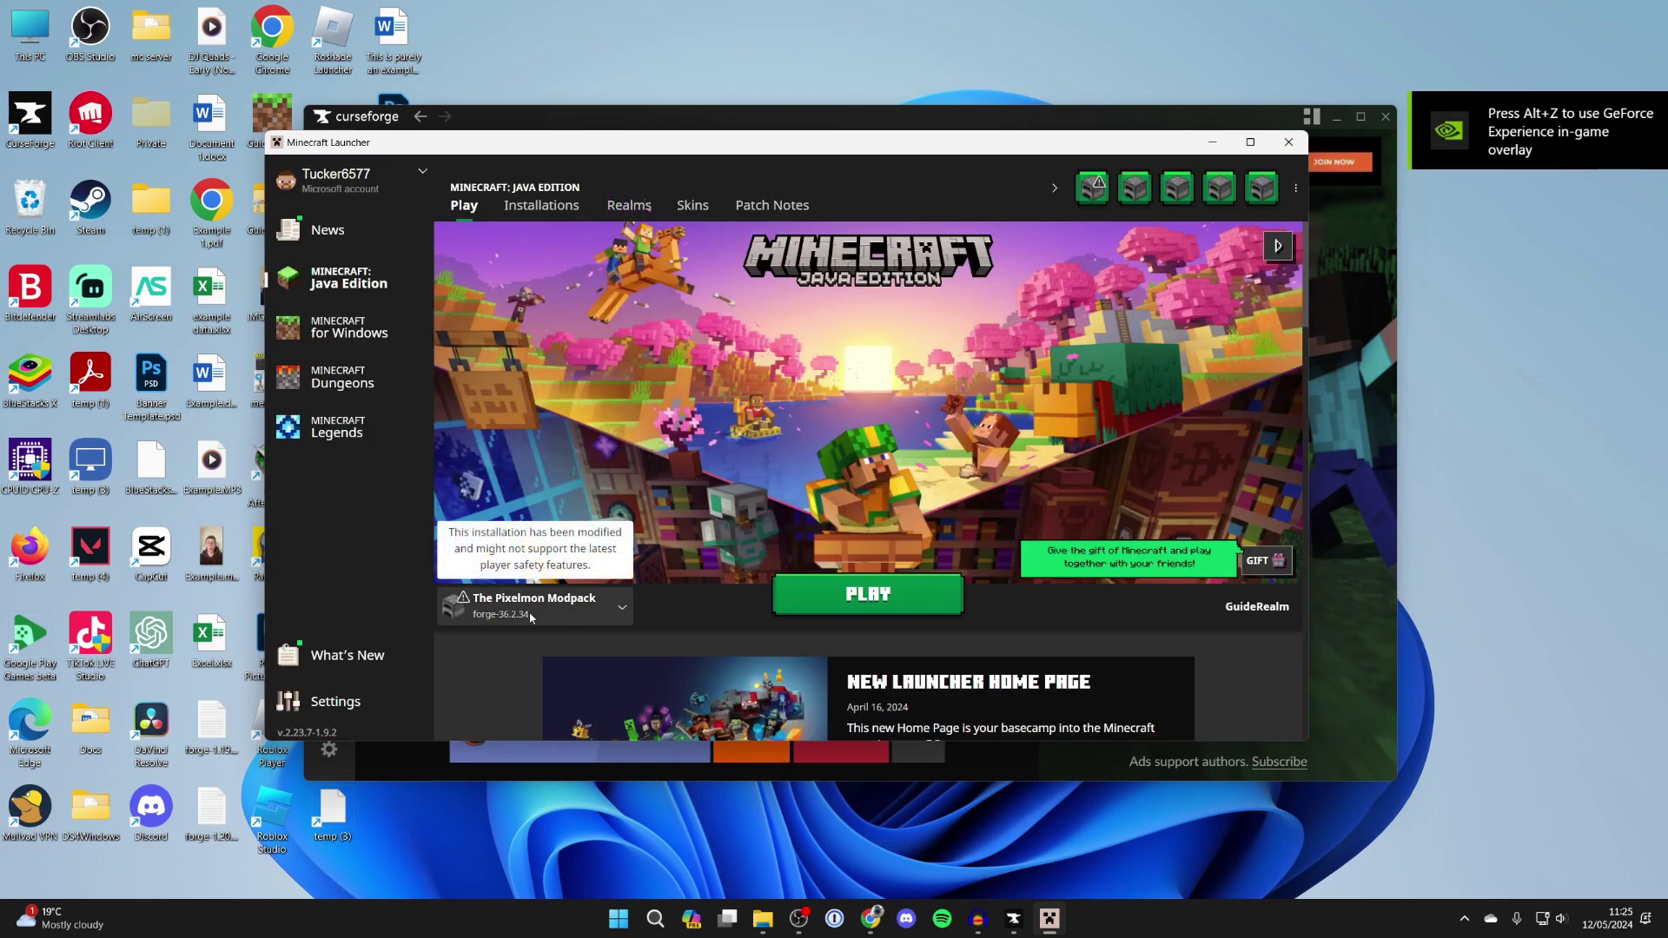
pyautogui.click(589, 615)
pyautogui.click(588, 615)
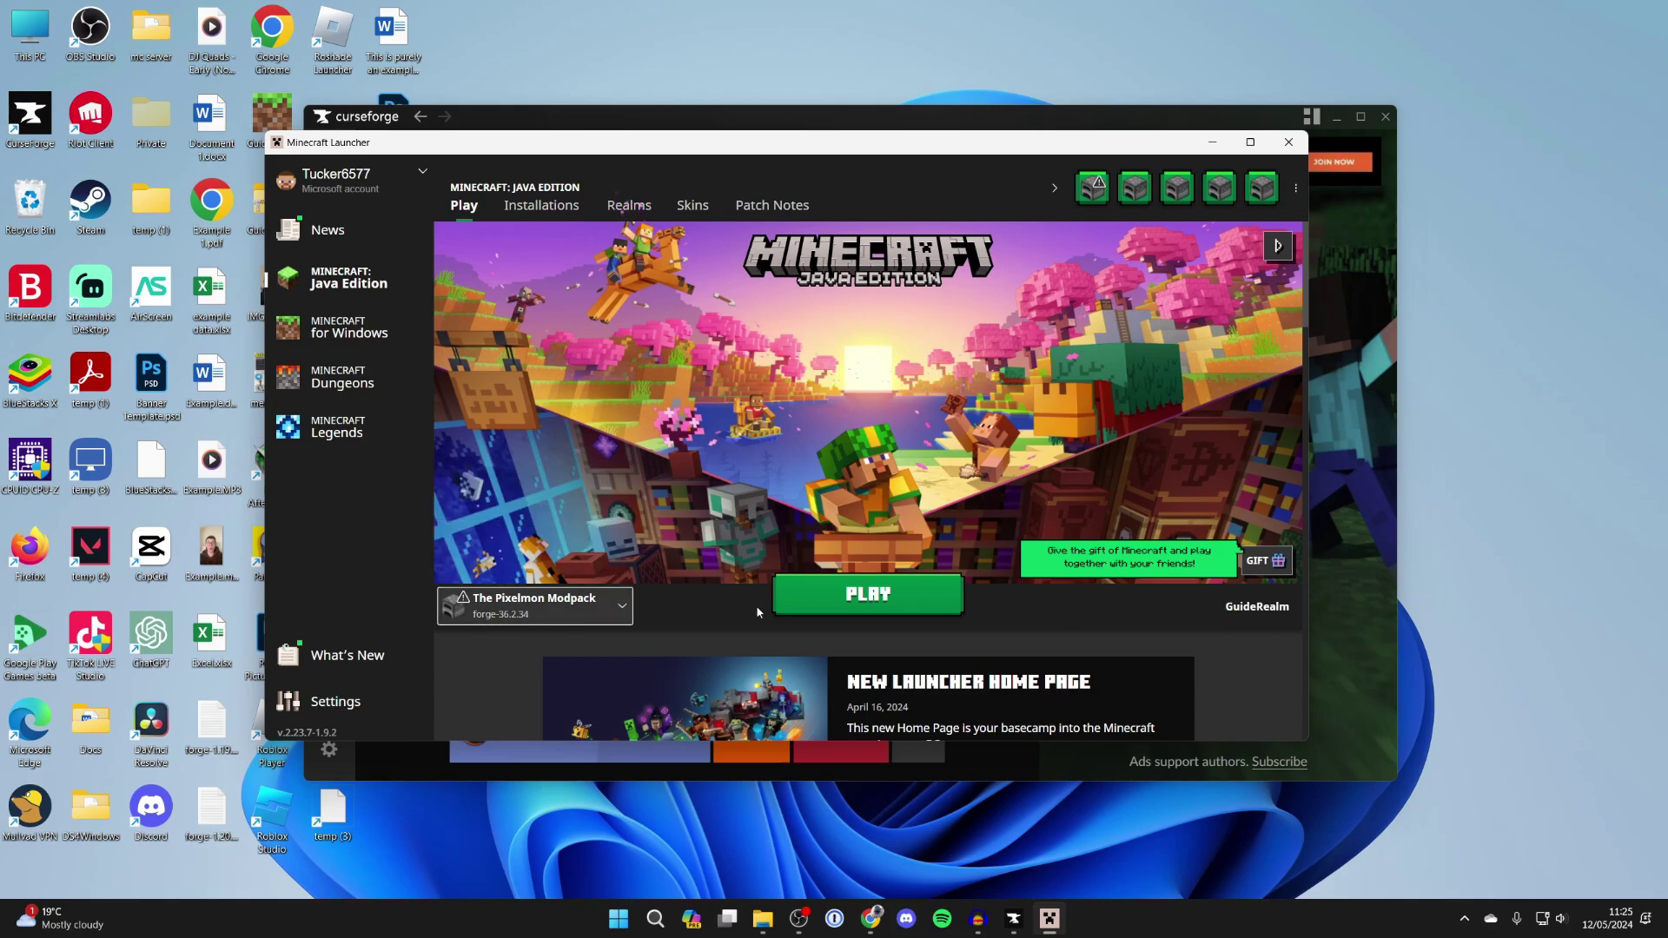
pyautogui.click(799, 599)
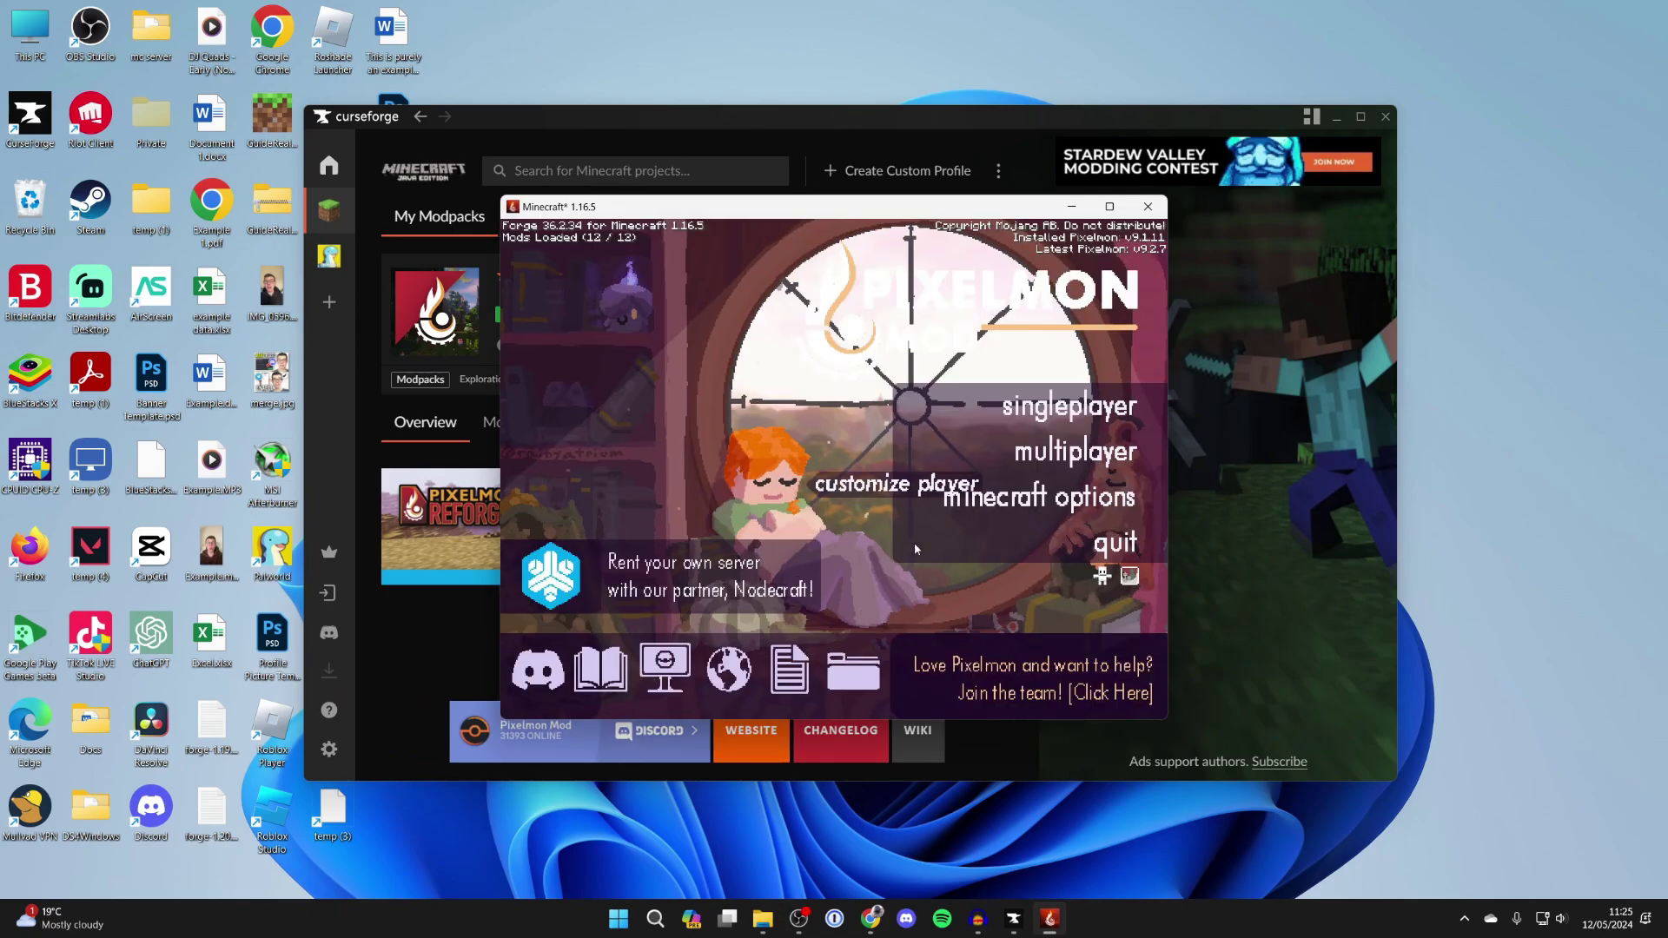
# Maximize the game, create a new singleplayer Survival world with default settings, and pick Bulbasaur as the starter Pokémon
pyautogui.click(1109, 205)
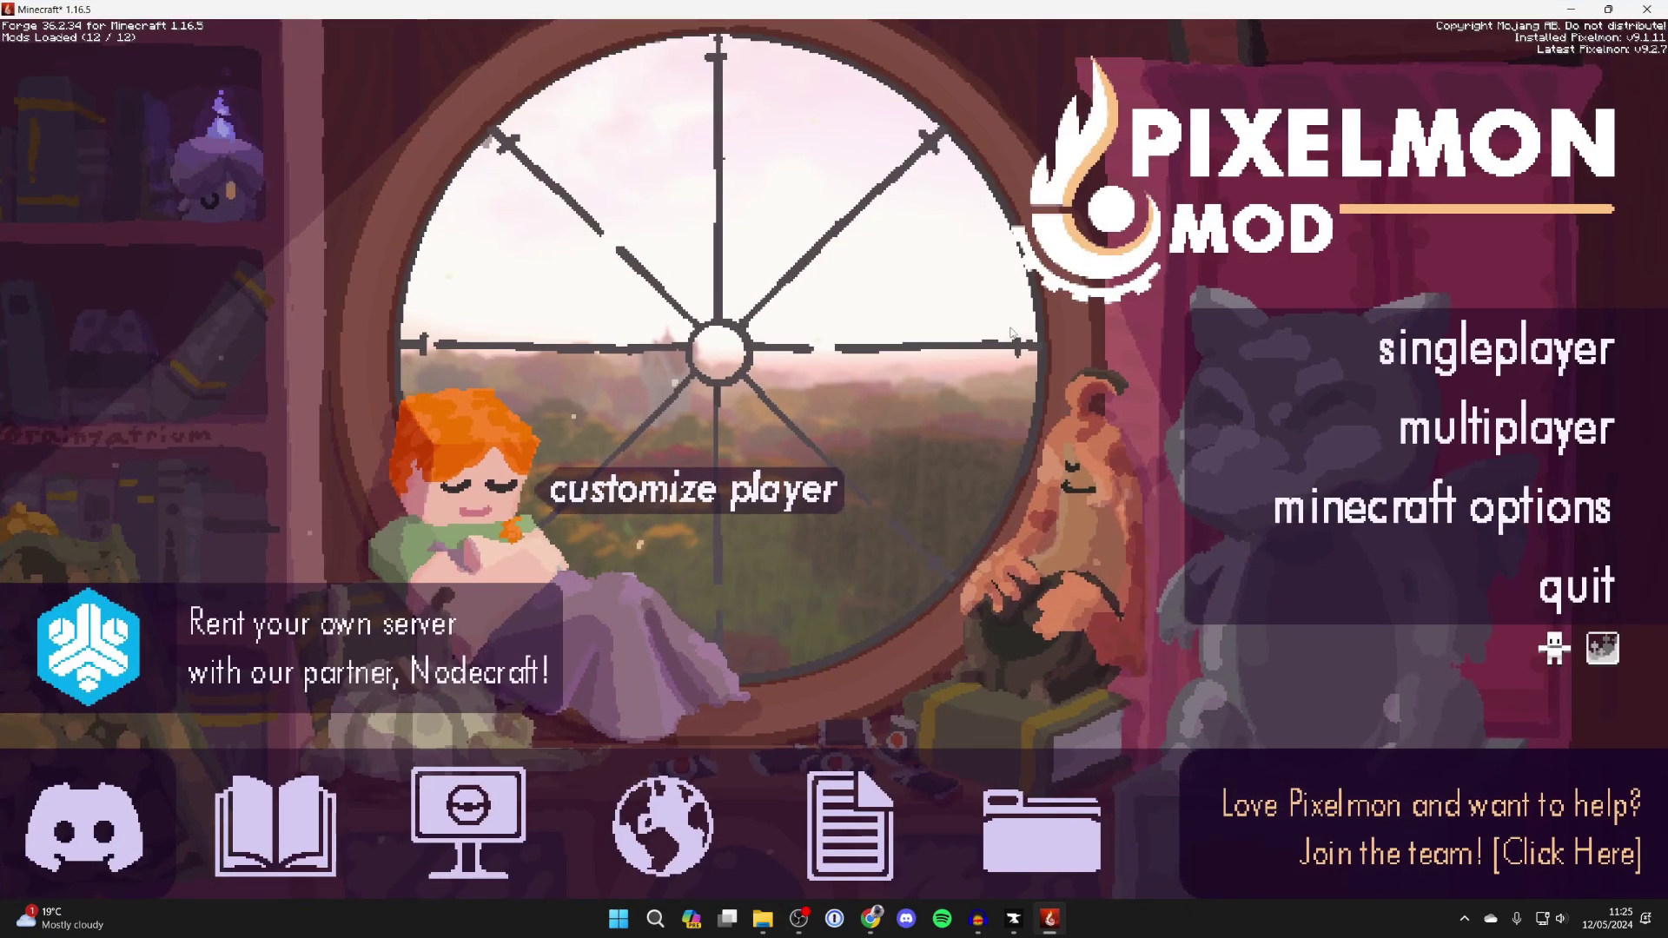
pyautogui.click(1468, 362)
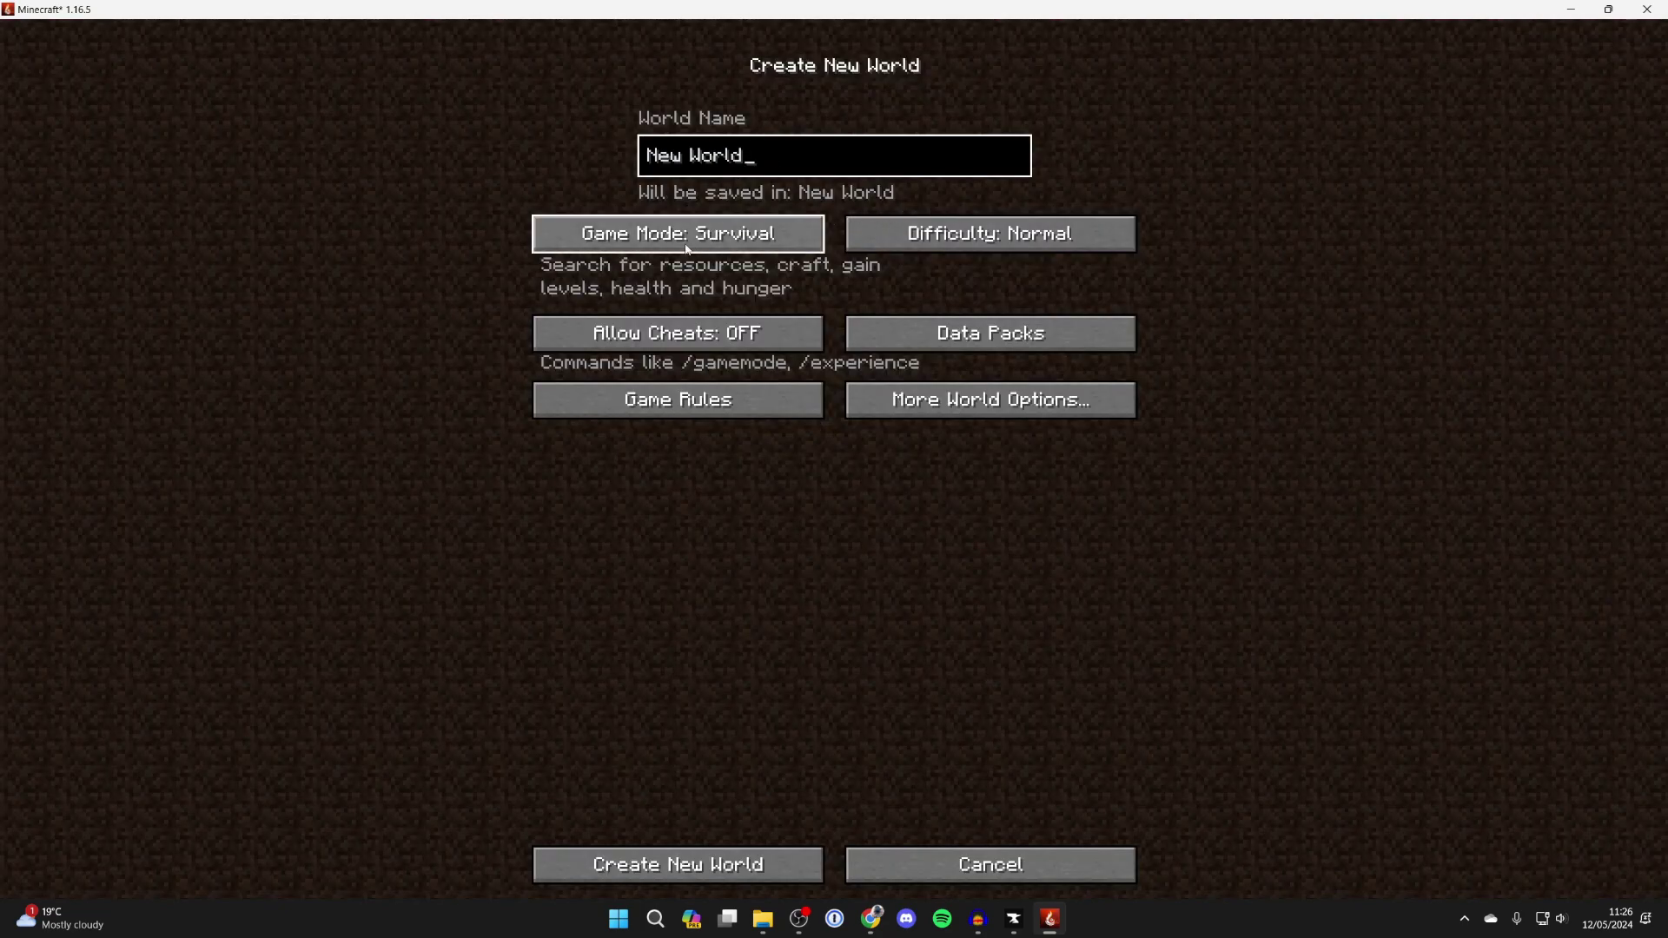
pyautogui.click(677, 864)
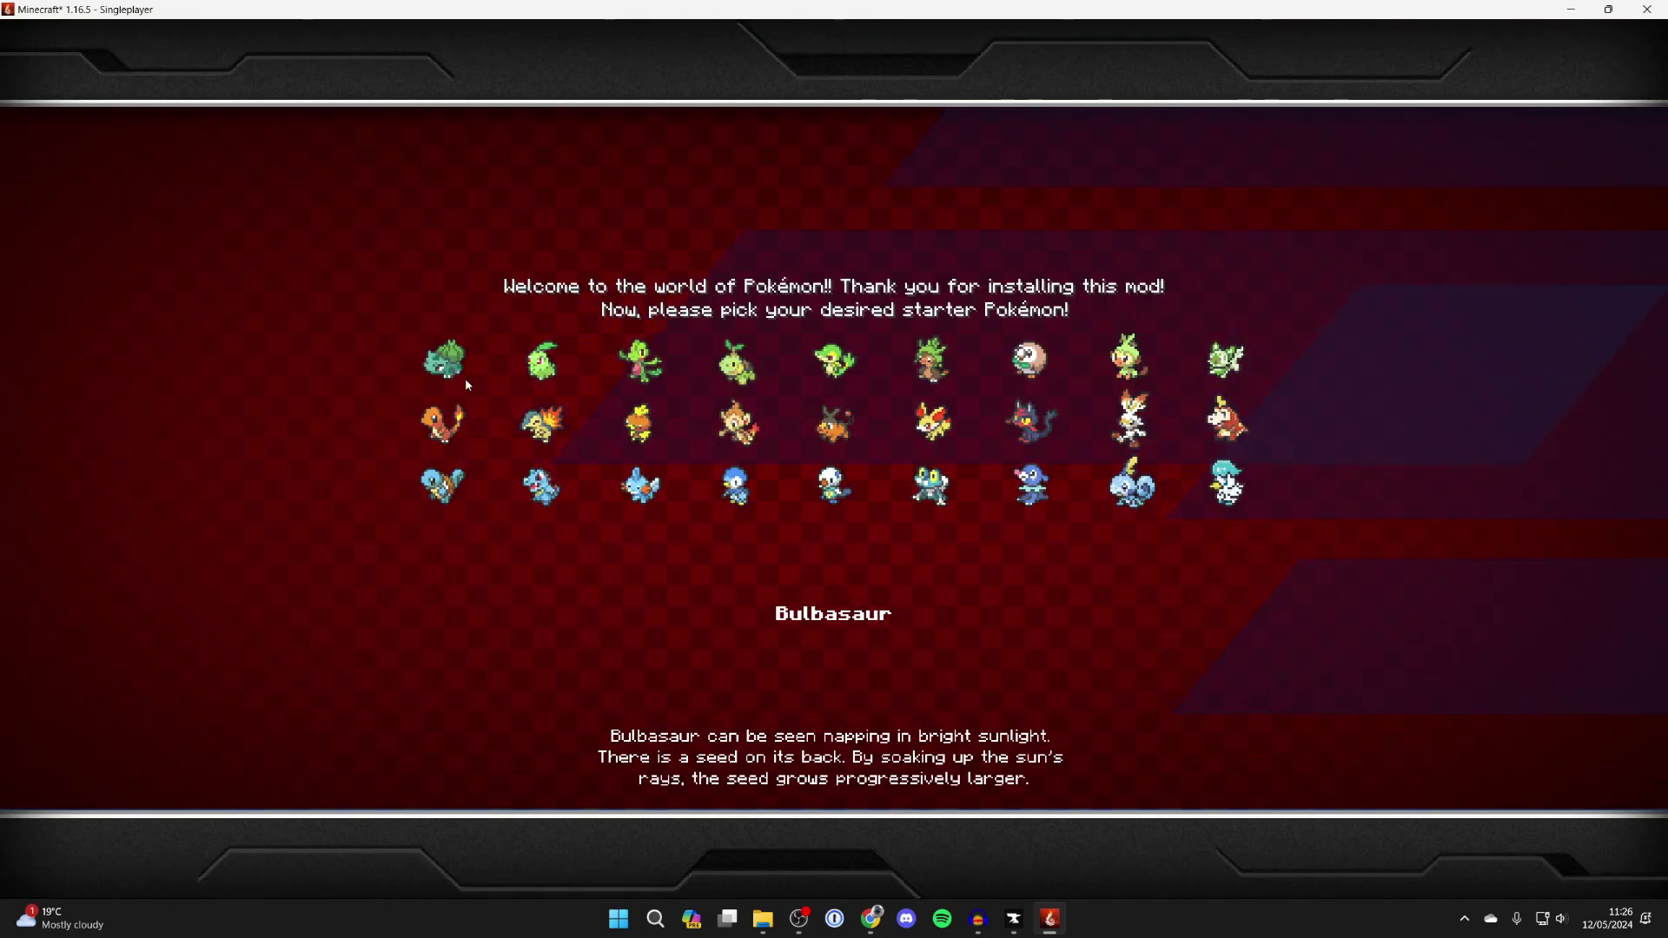
pyautogui.click(461, 367)
pyautogui.click(784, 677)
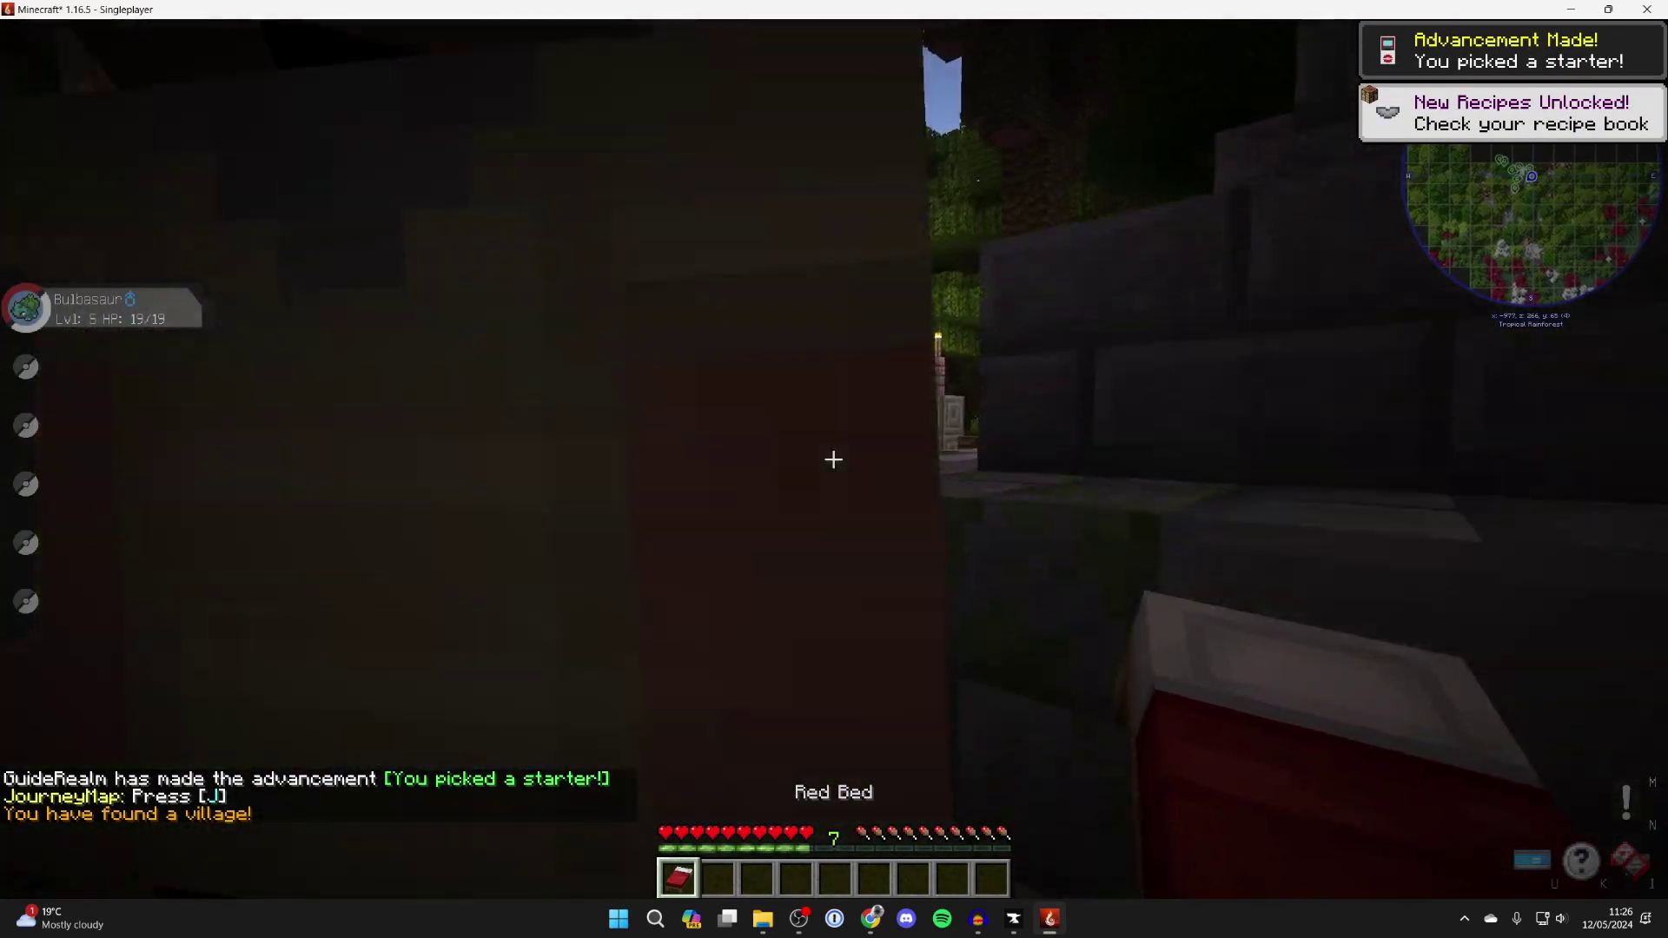
pyautogui.scroll(1, 833, 469)
pyautogui.scroll(-1, 833, 460)
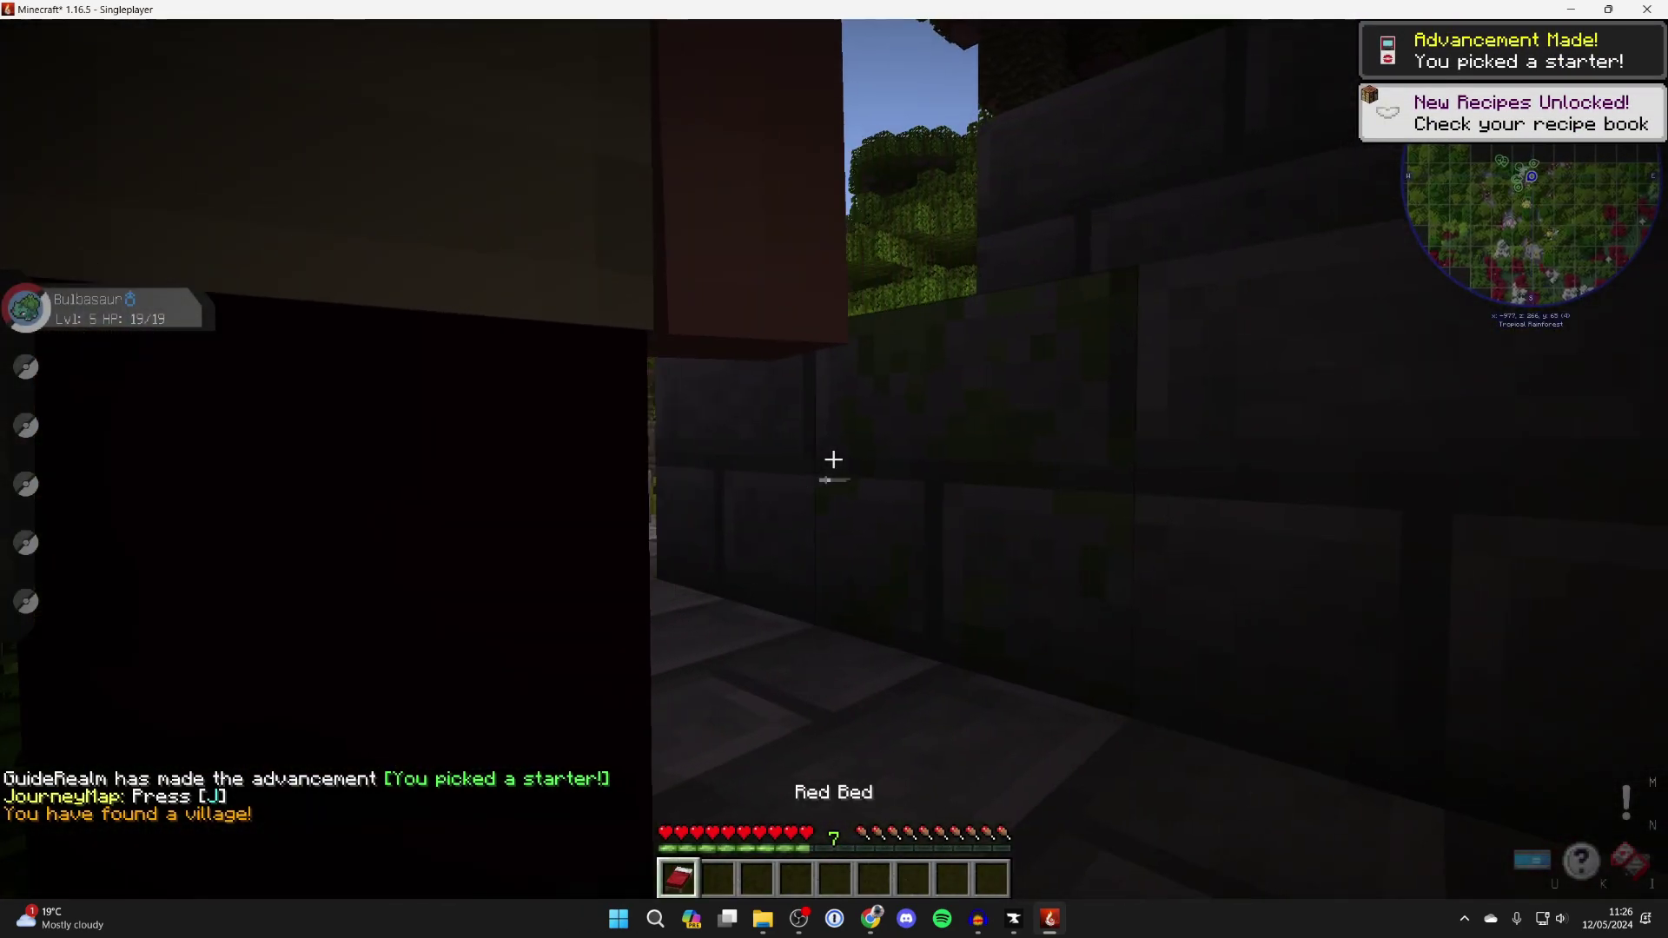
pyautogui.scroll(2, 833, 459)
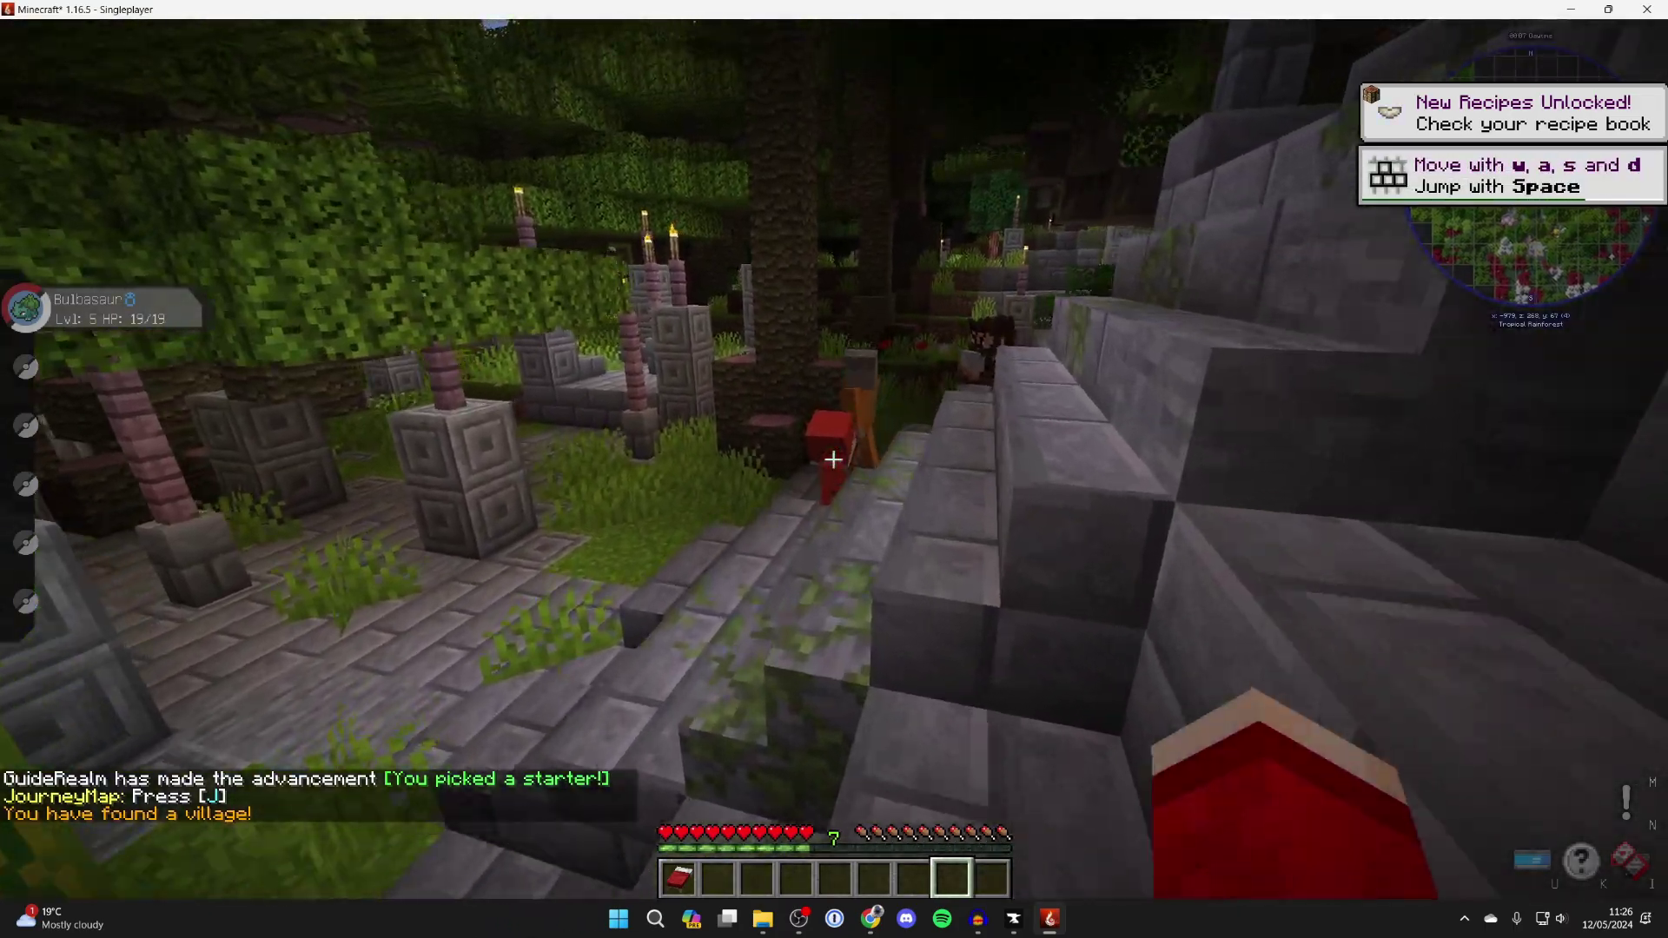
# Walk from the stone steps along the village path, past the sunken planter, and up to the melon blocks on the stone terrace
pyautogui.press('w')
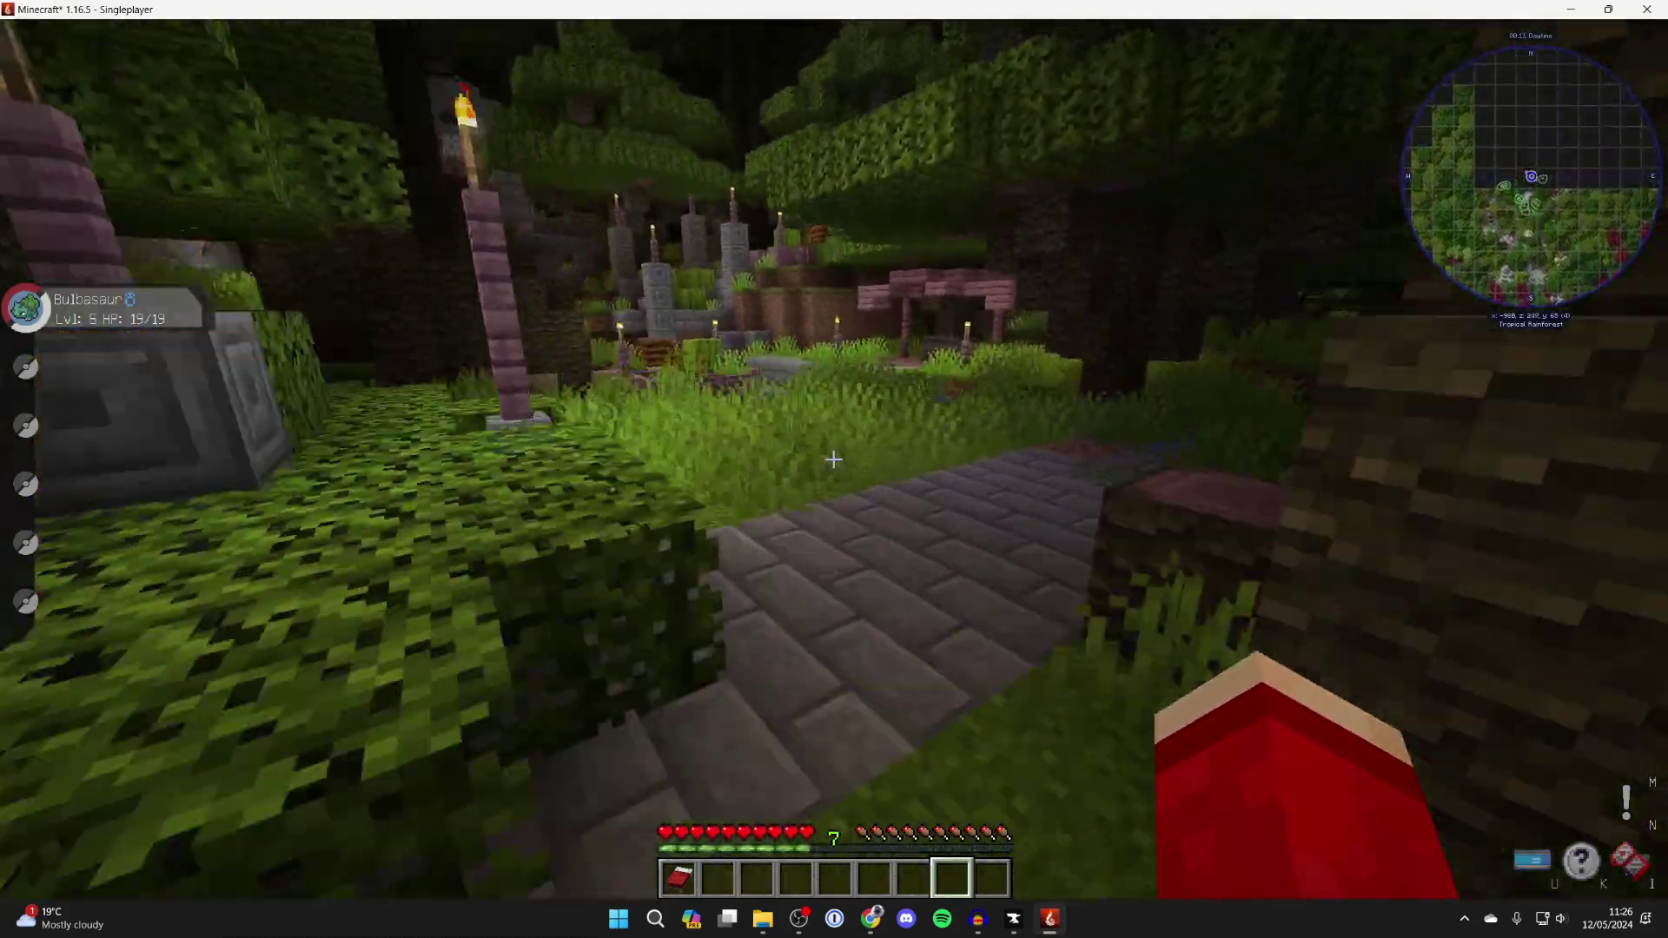
pyautogui.press('w')
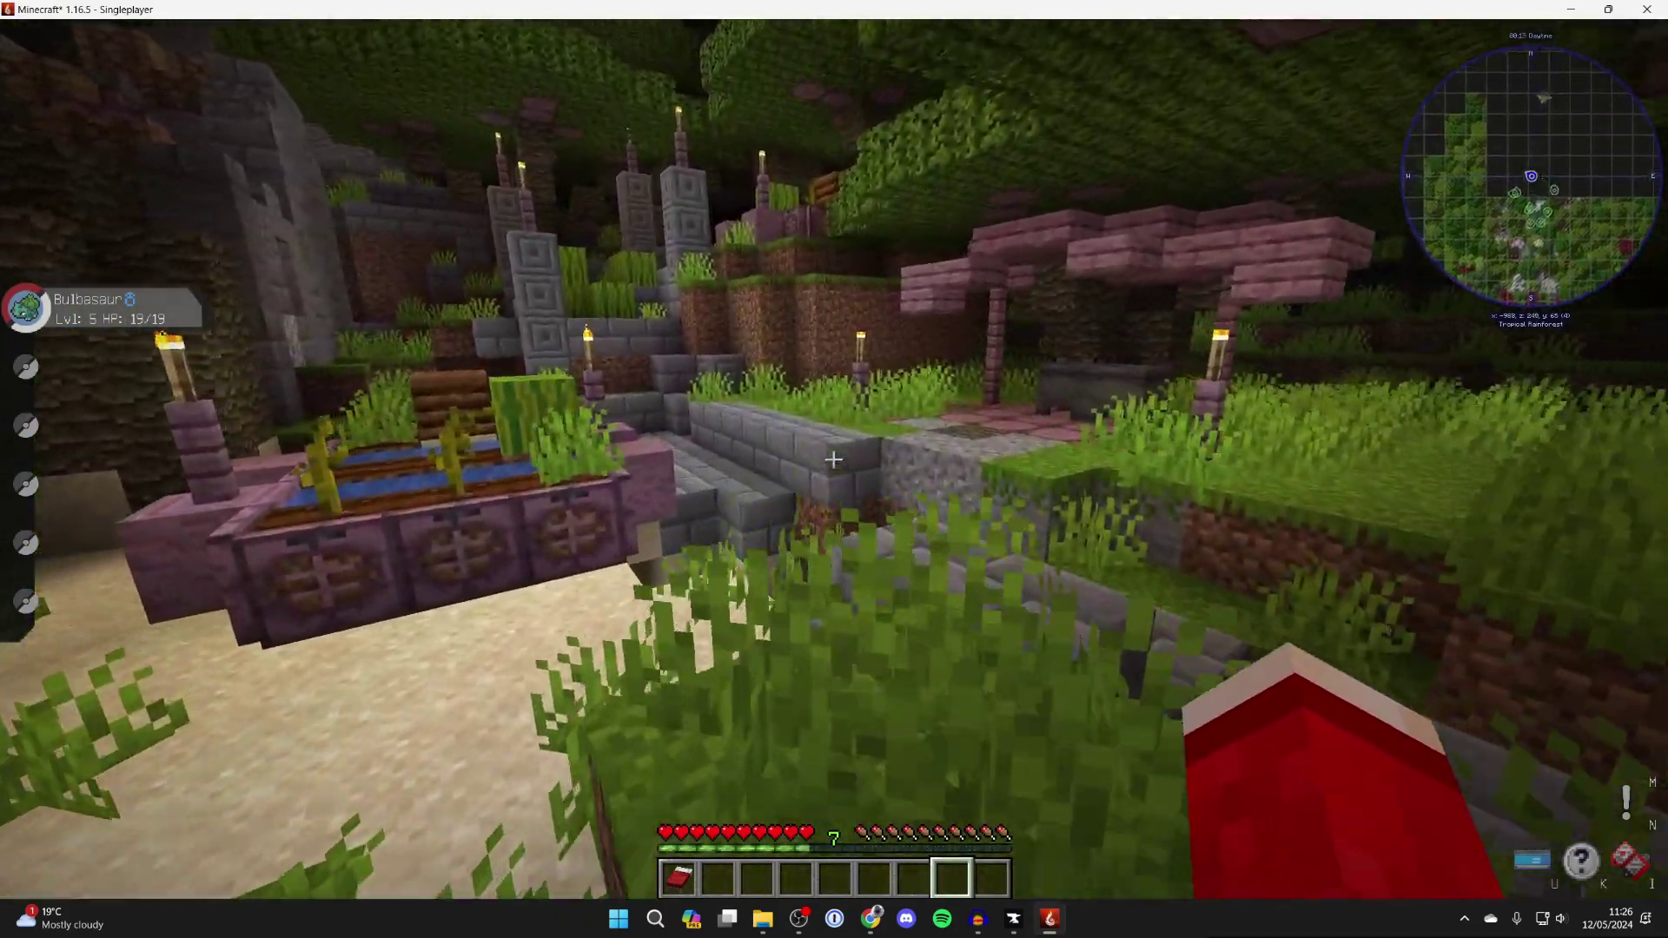
pyautogui.press('w')
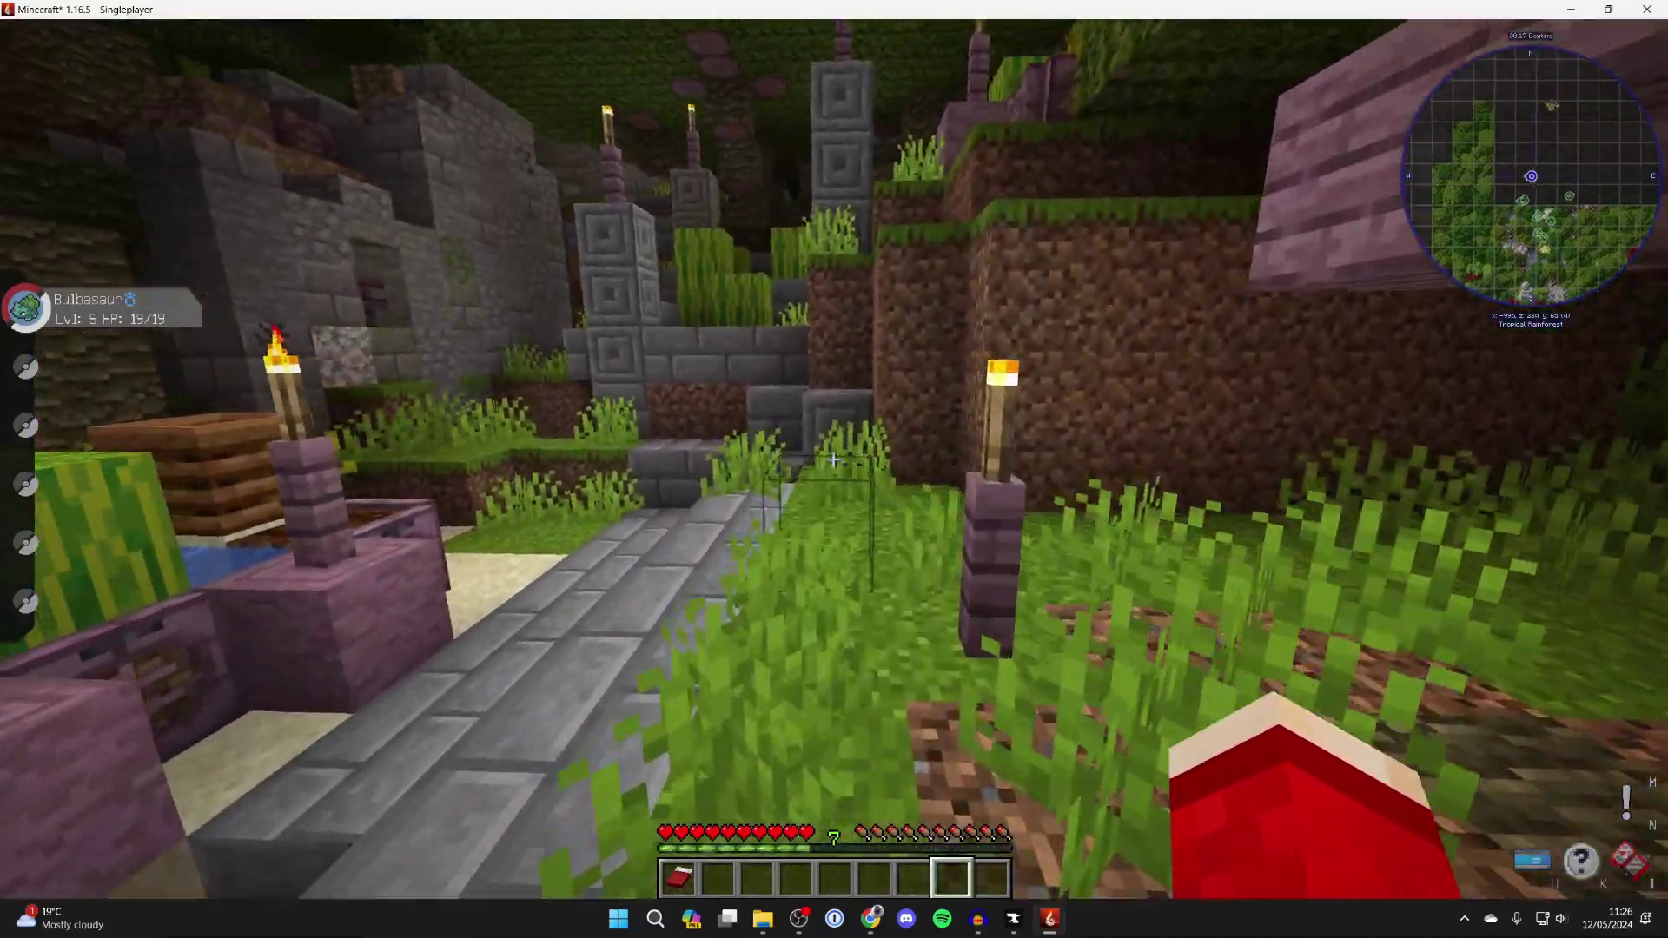
pyautogui.press('w')
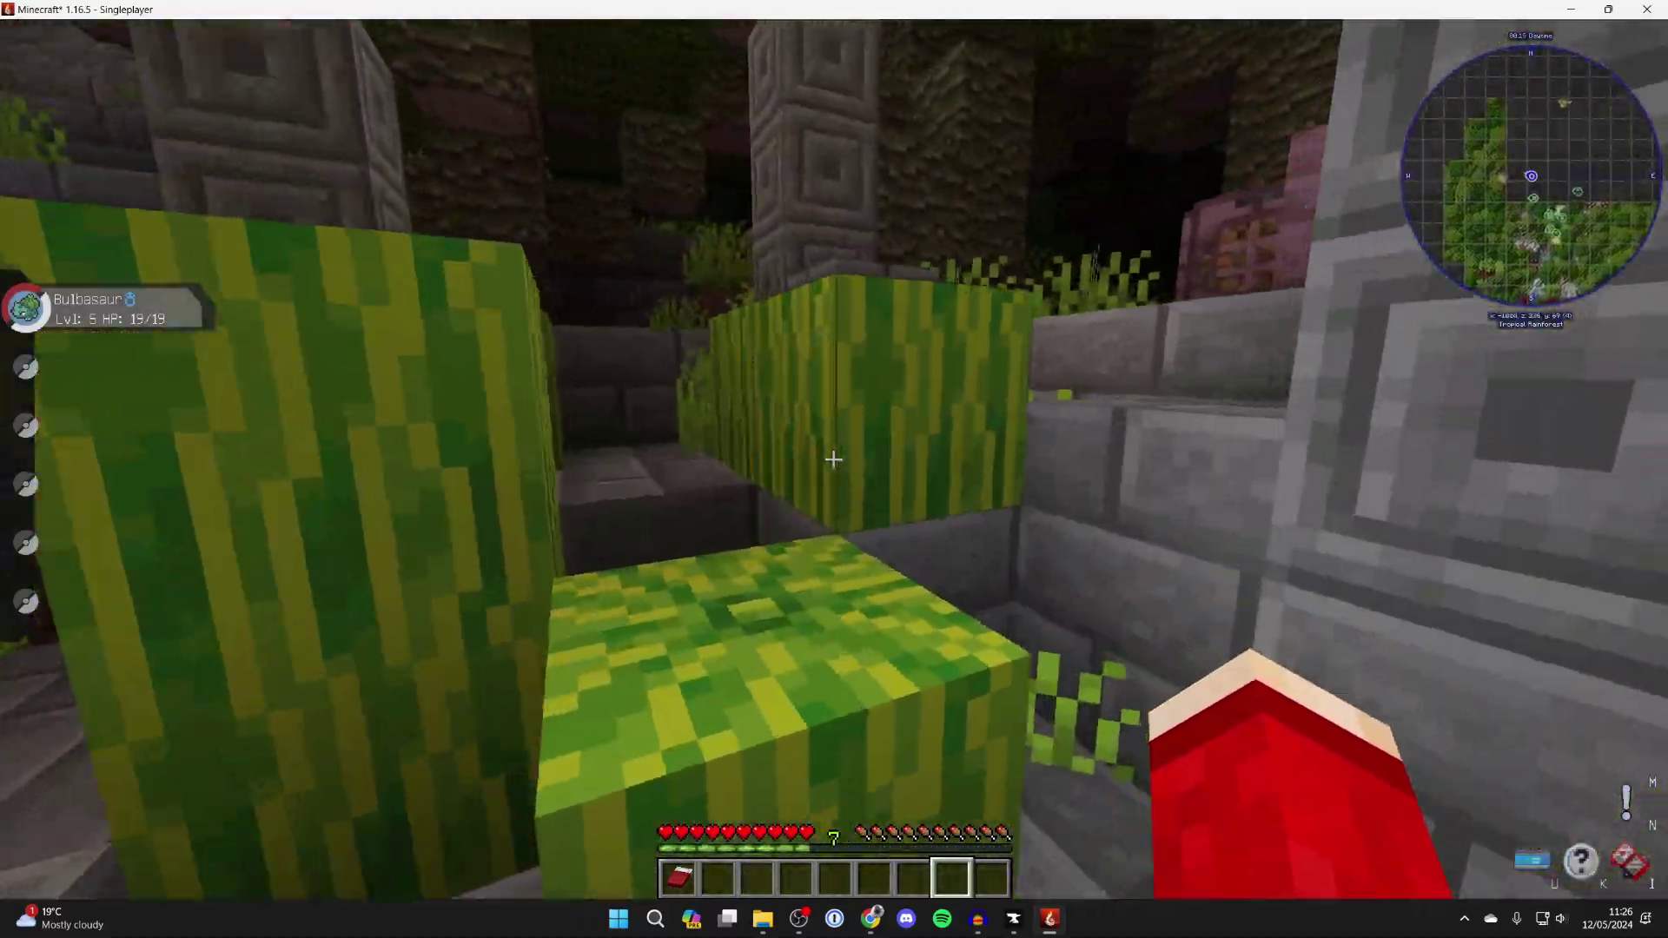
pyautogui.press('w')
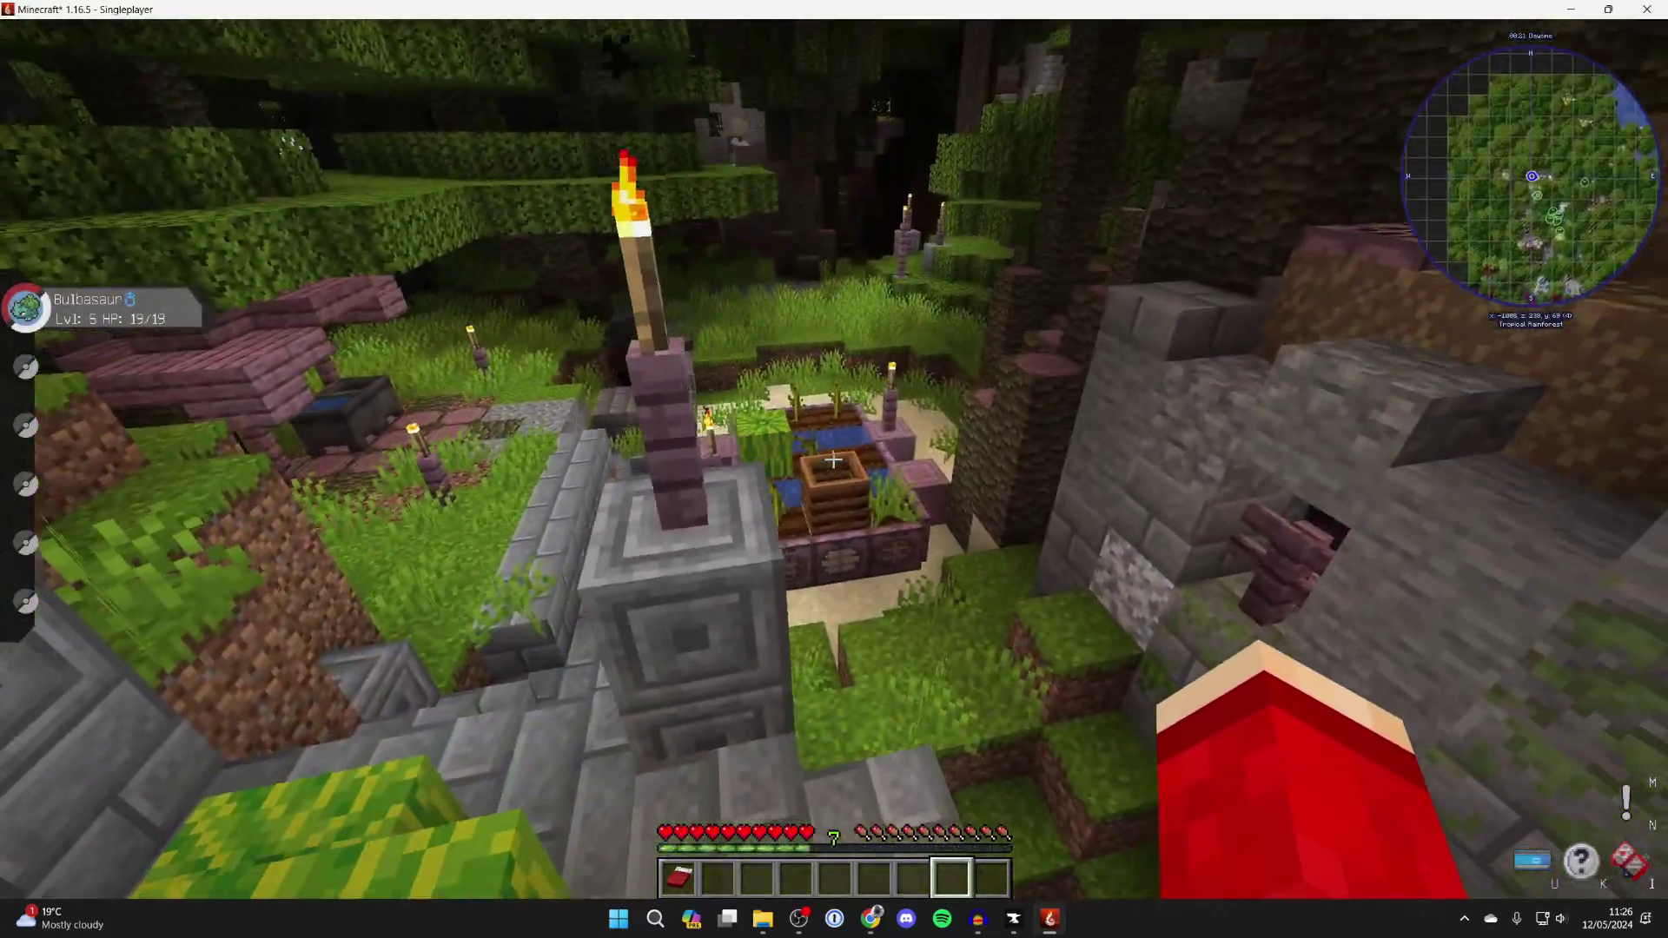
# Return past the planter and the torch-topped pillars, and climb the mossy stone steps to the village bell platform
pyautogui.press('w')
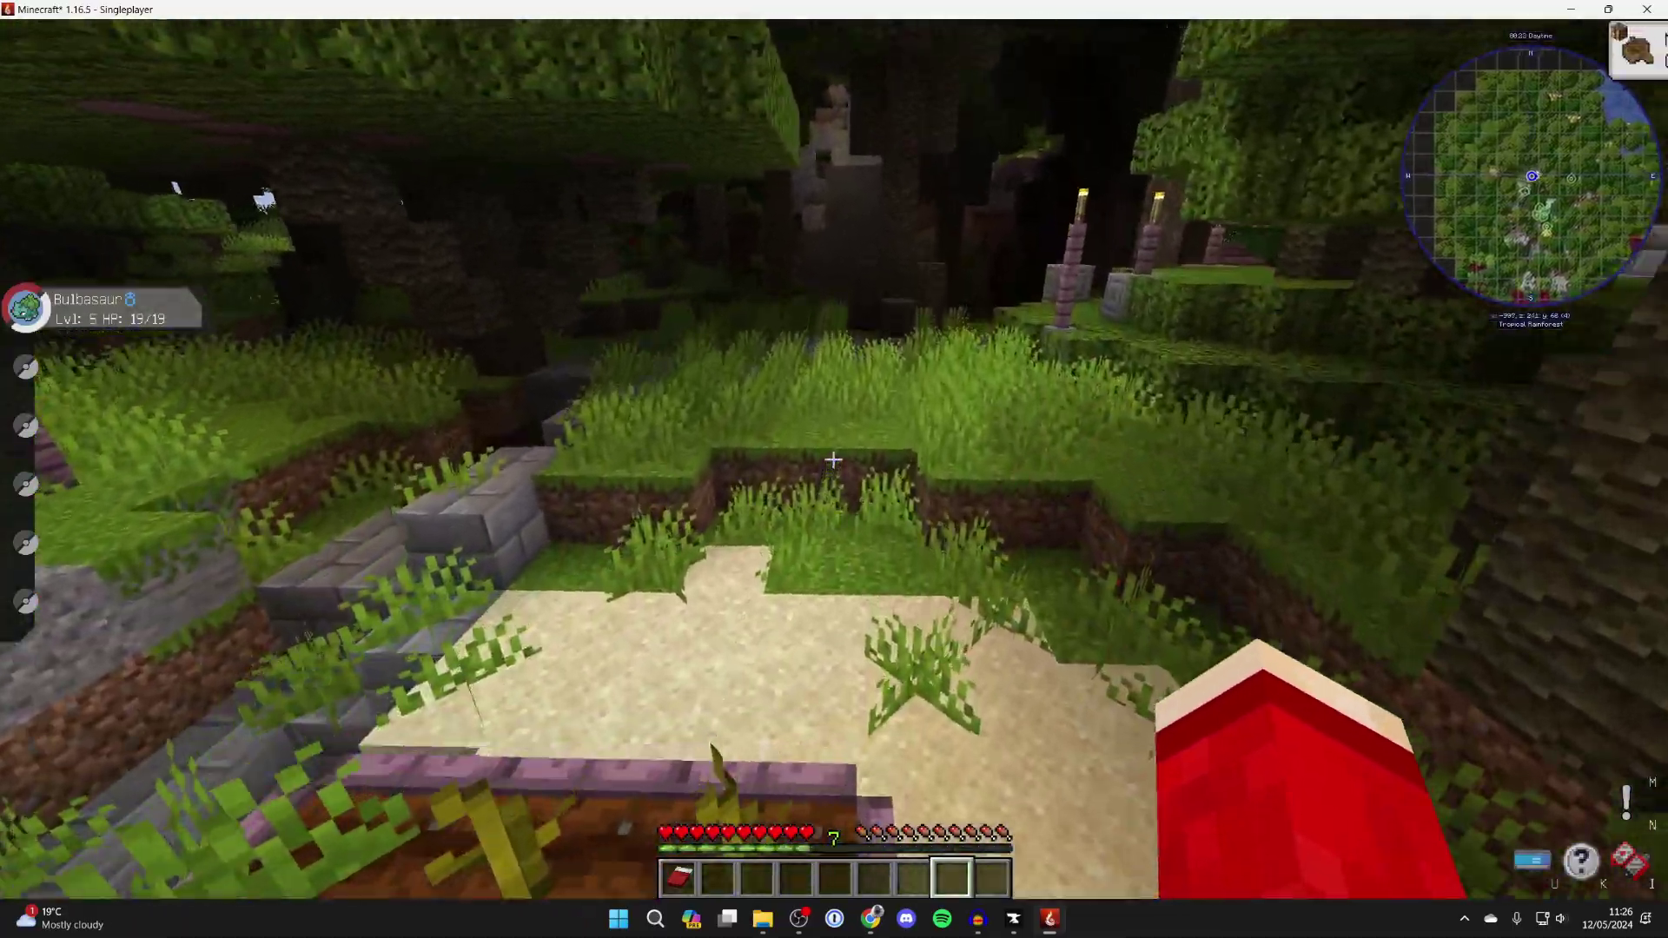
pyautogui.press('w')
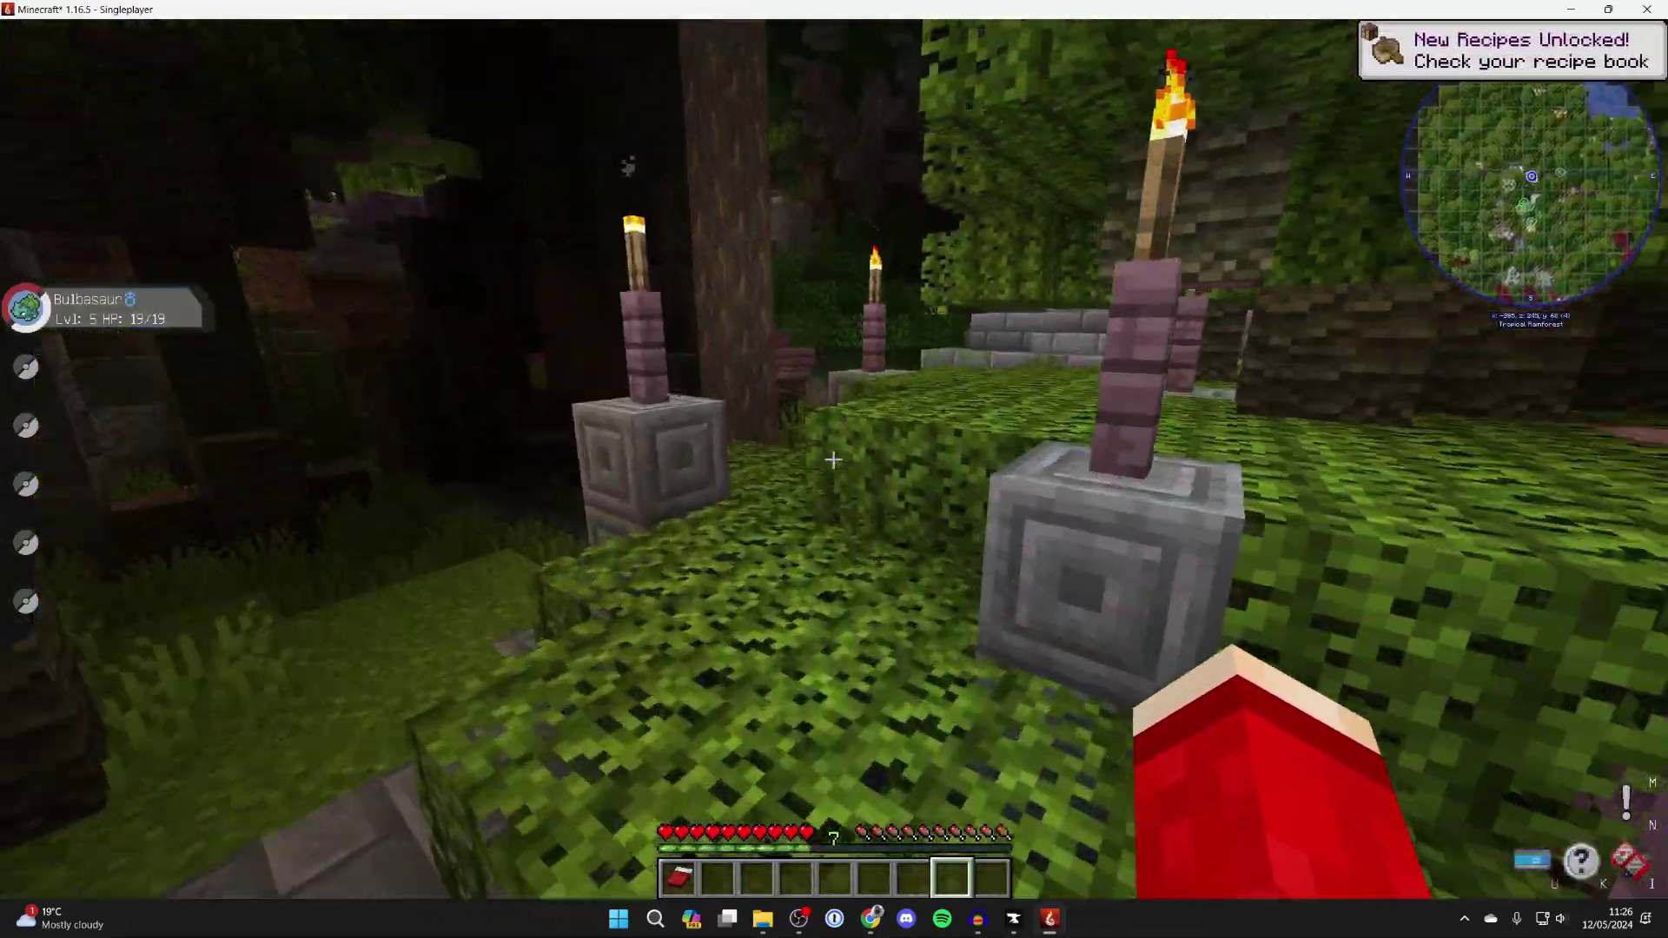
pyautogui.press('w')
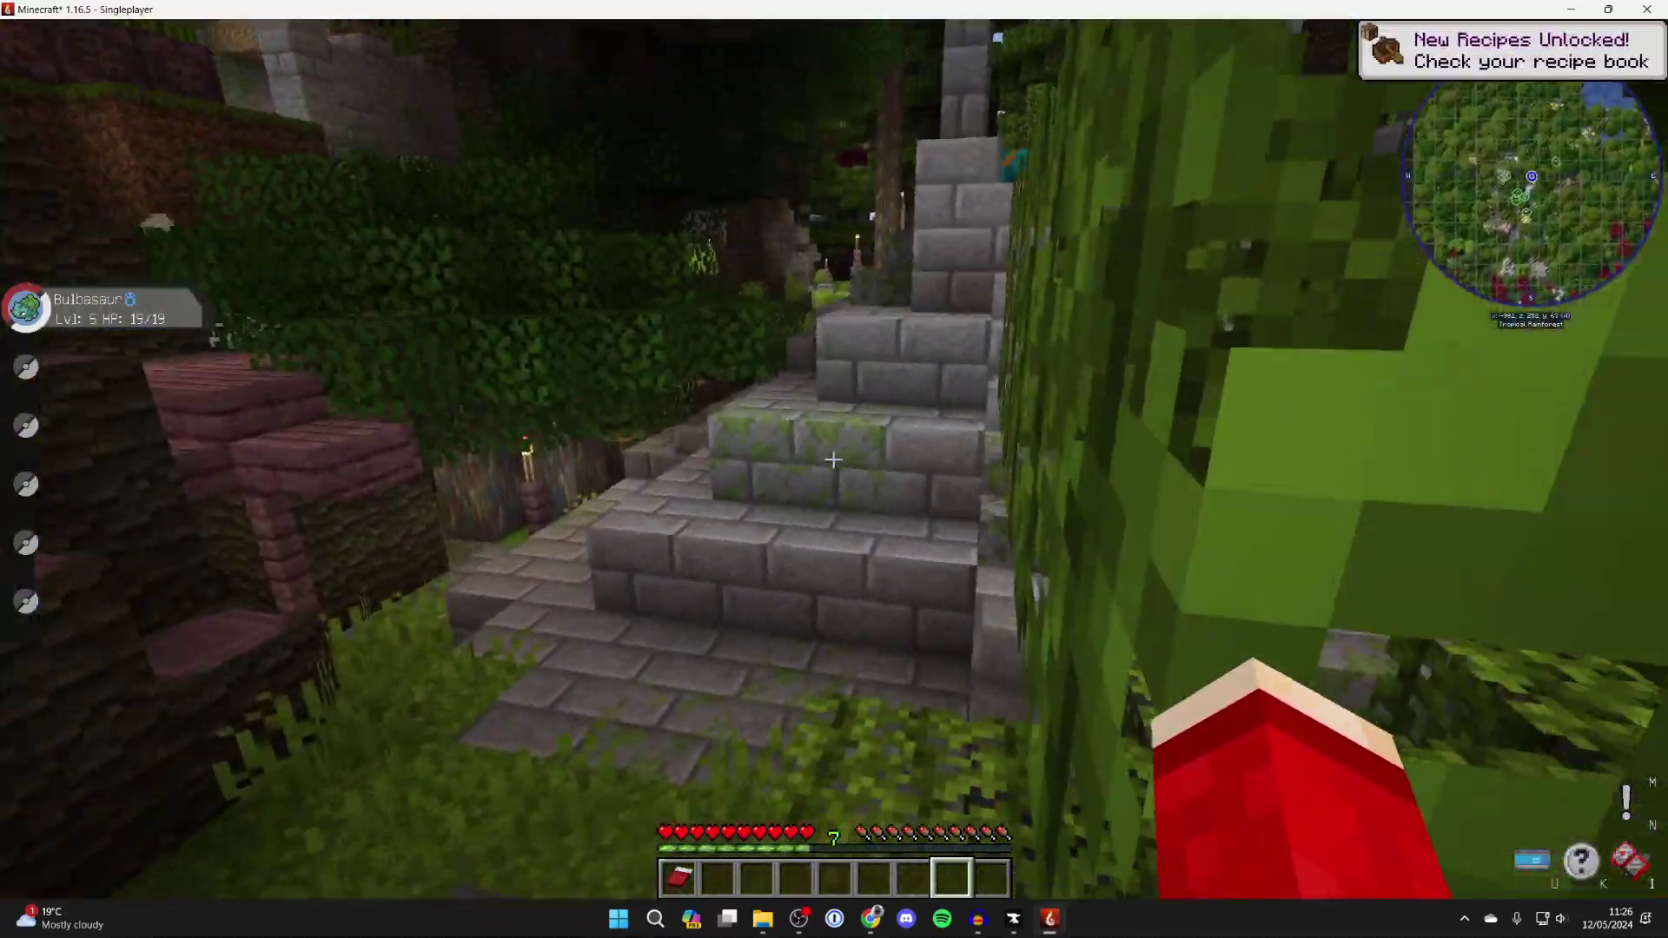
pyautogui.press('a')
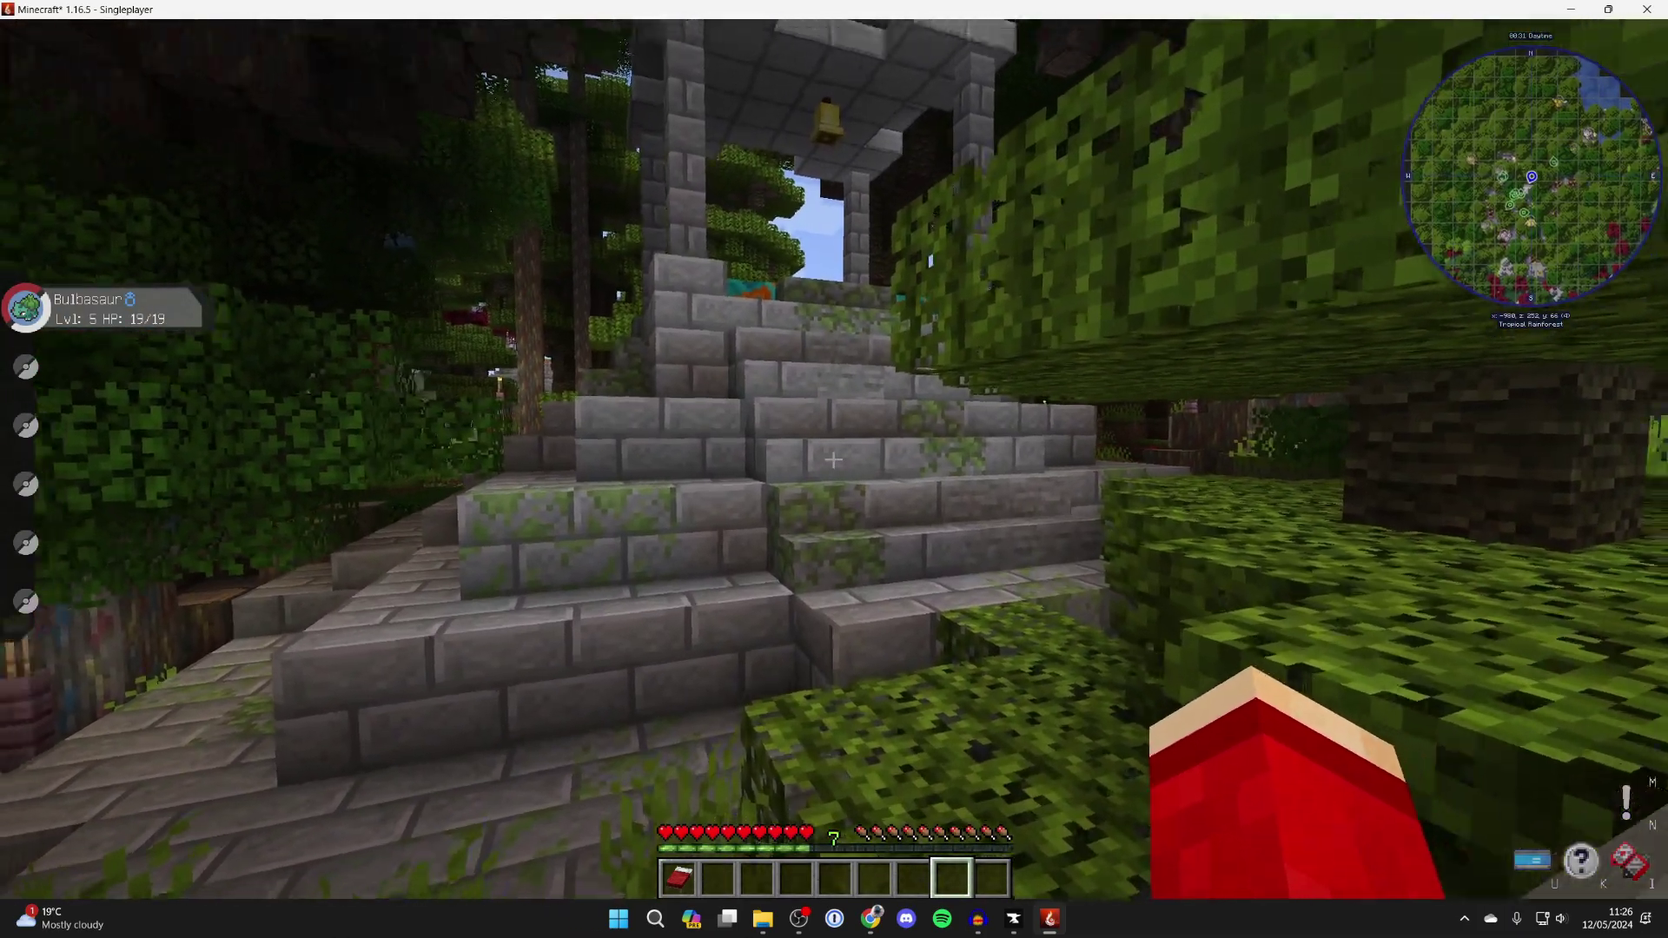
pyautogui.press('w')
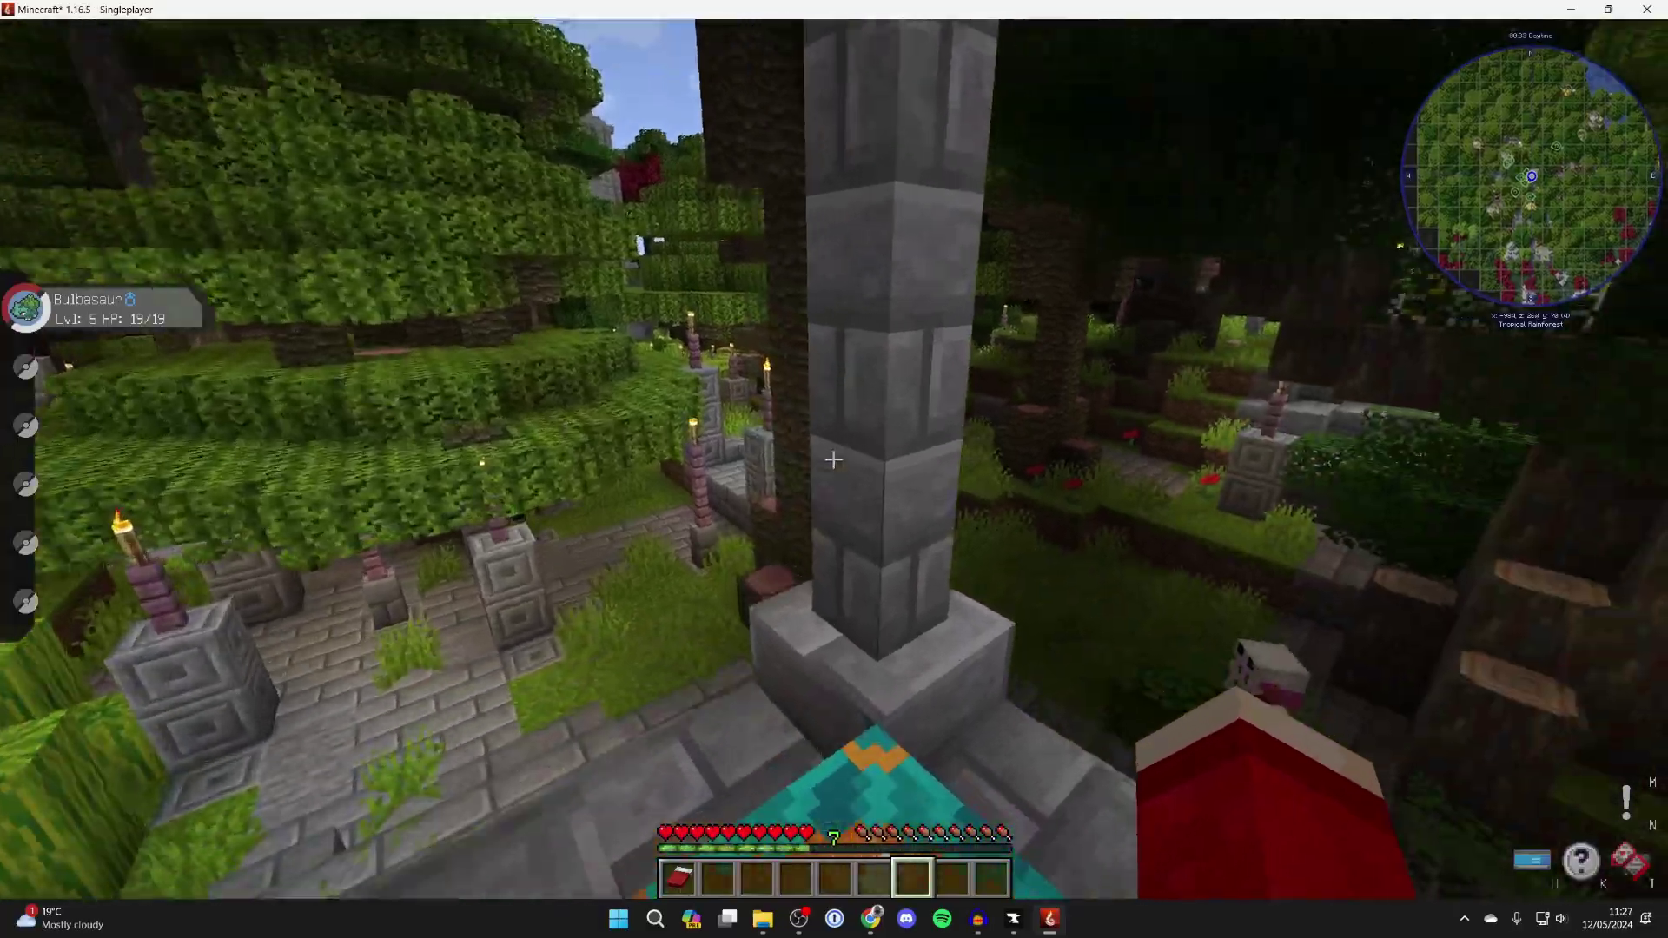
# Come down from the bell platform and explore the melon patches, garden beds and paved torch-lit square around it
pyautogui.press('w')
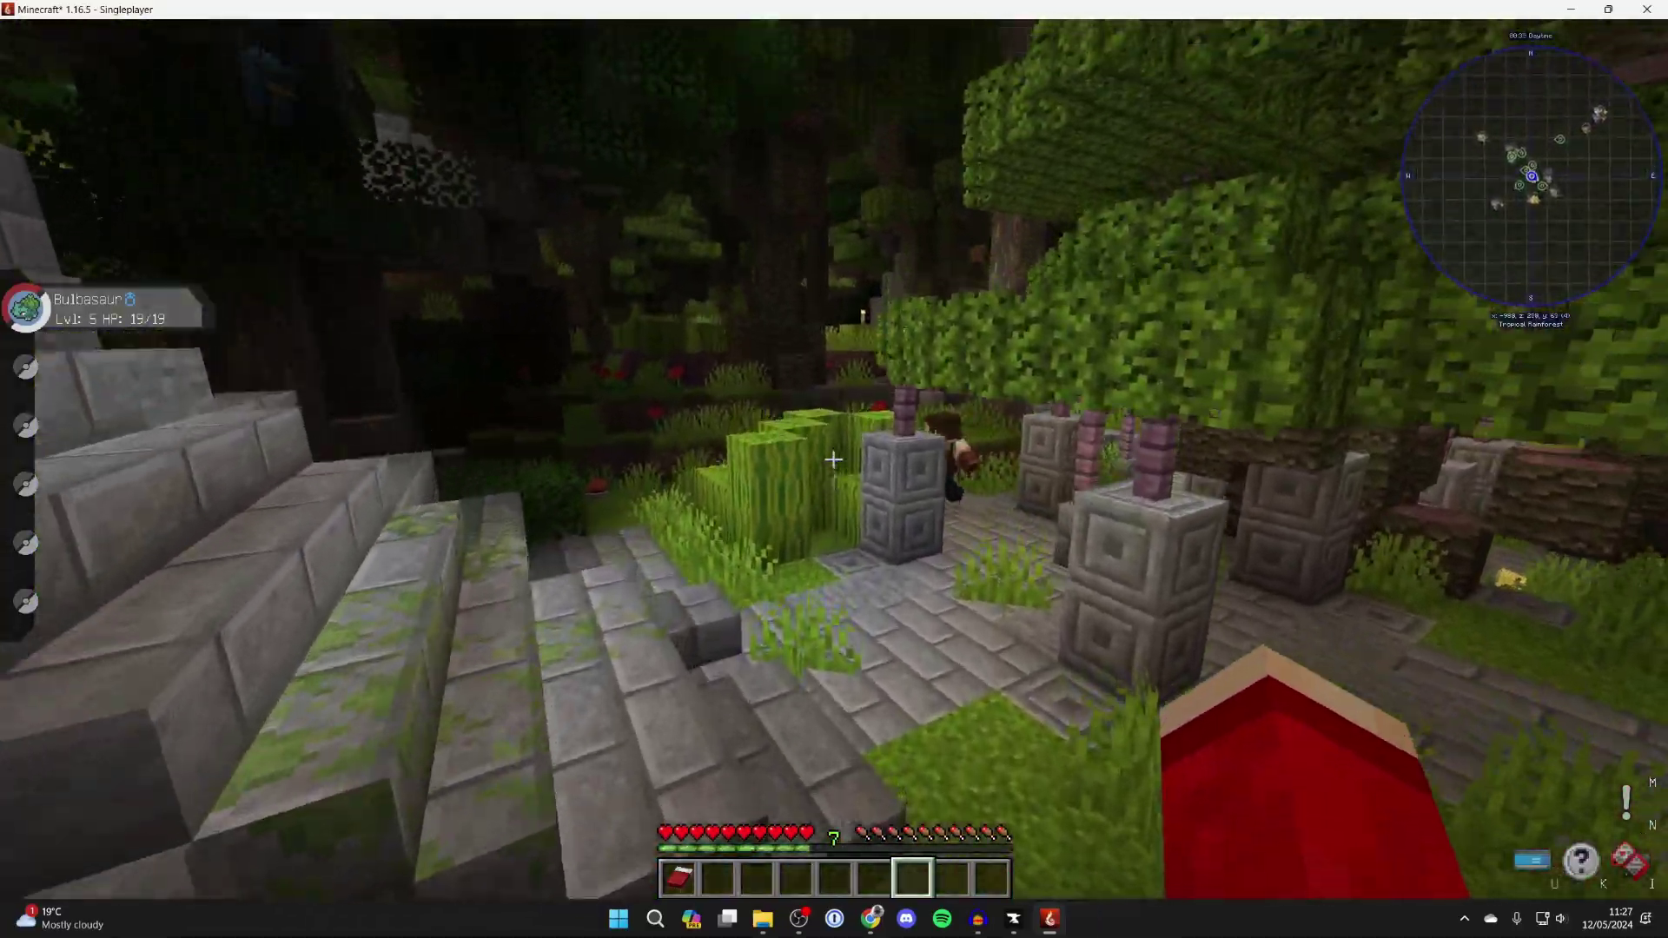
pyautogui.press('w')
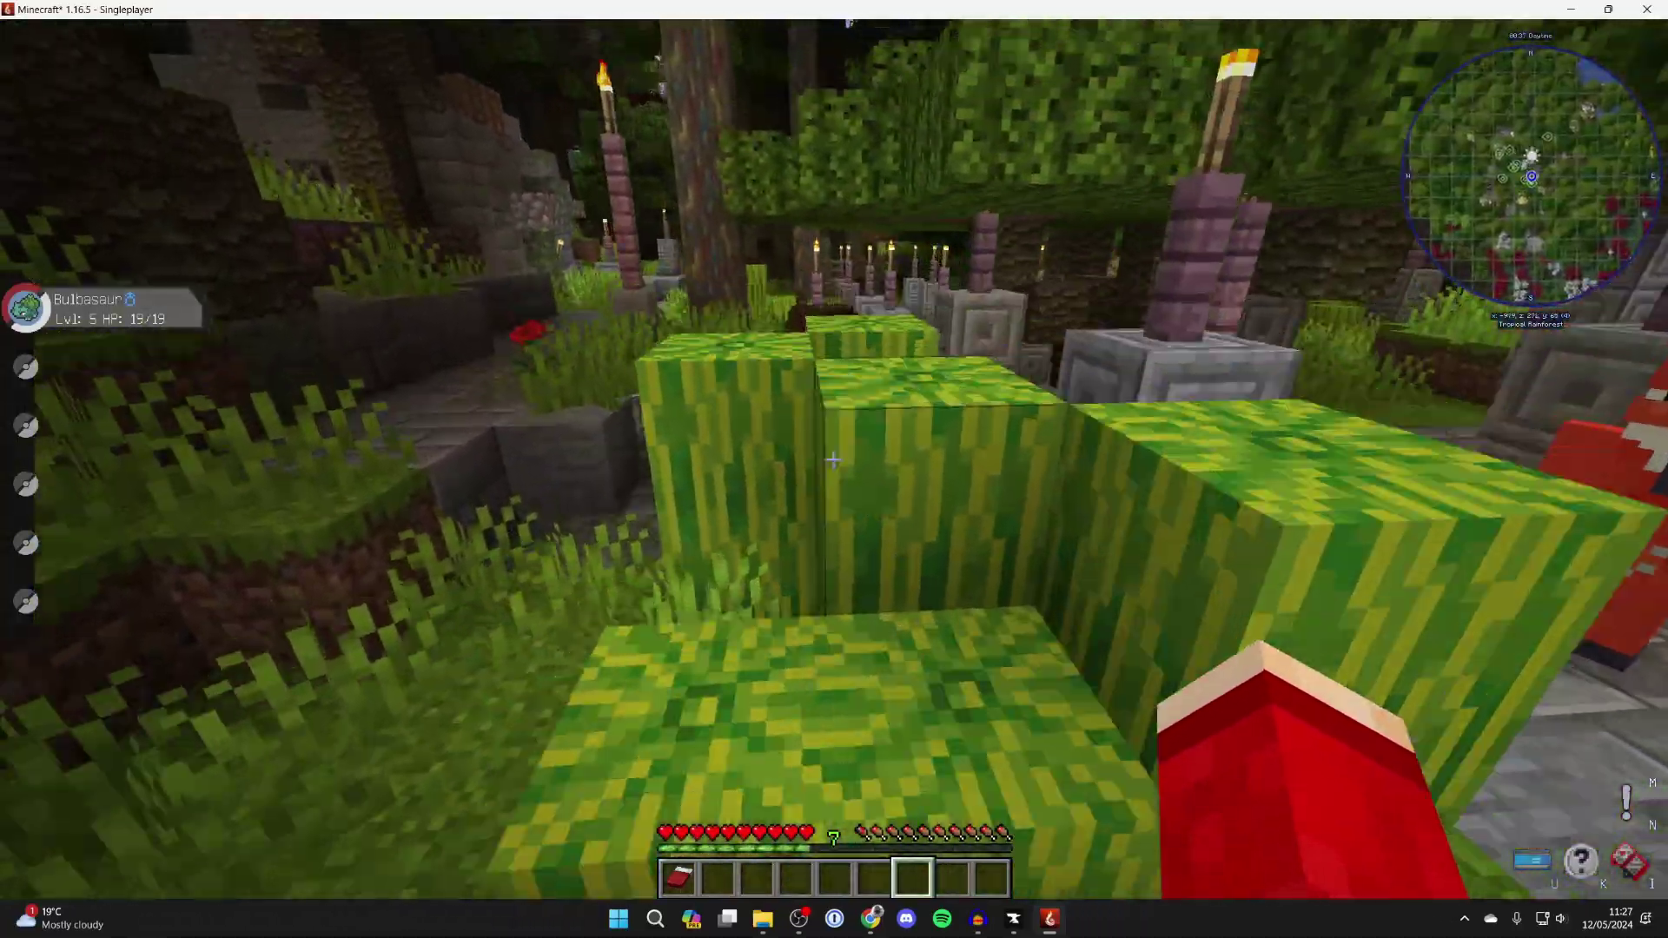
pyautogui.press('w')
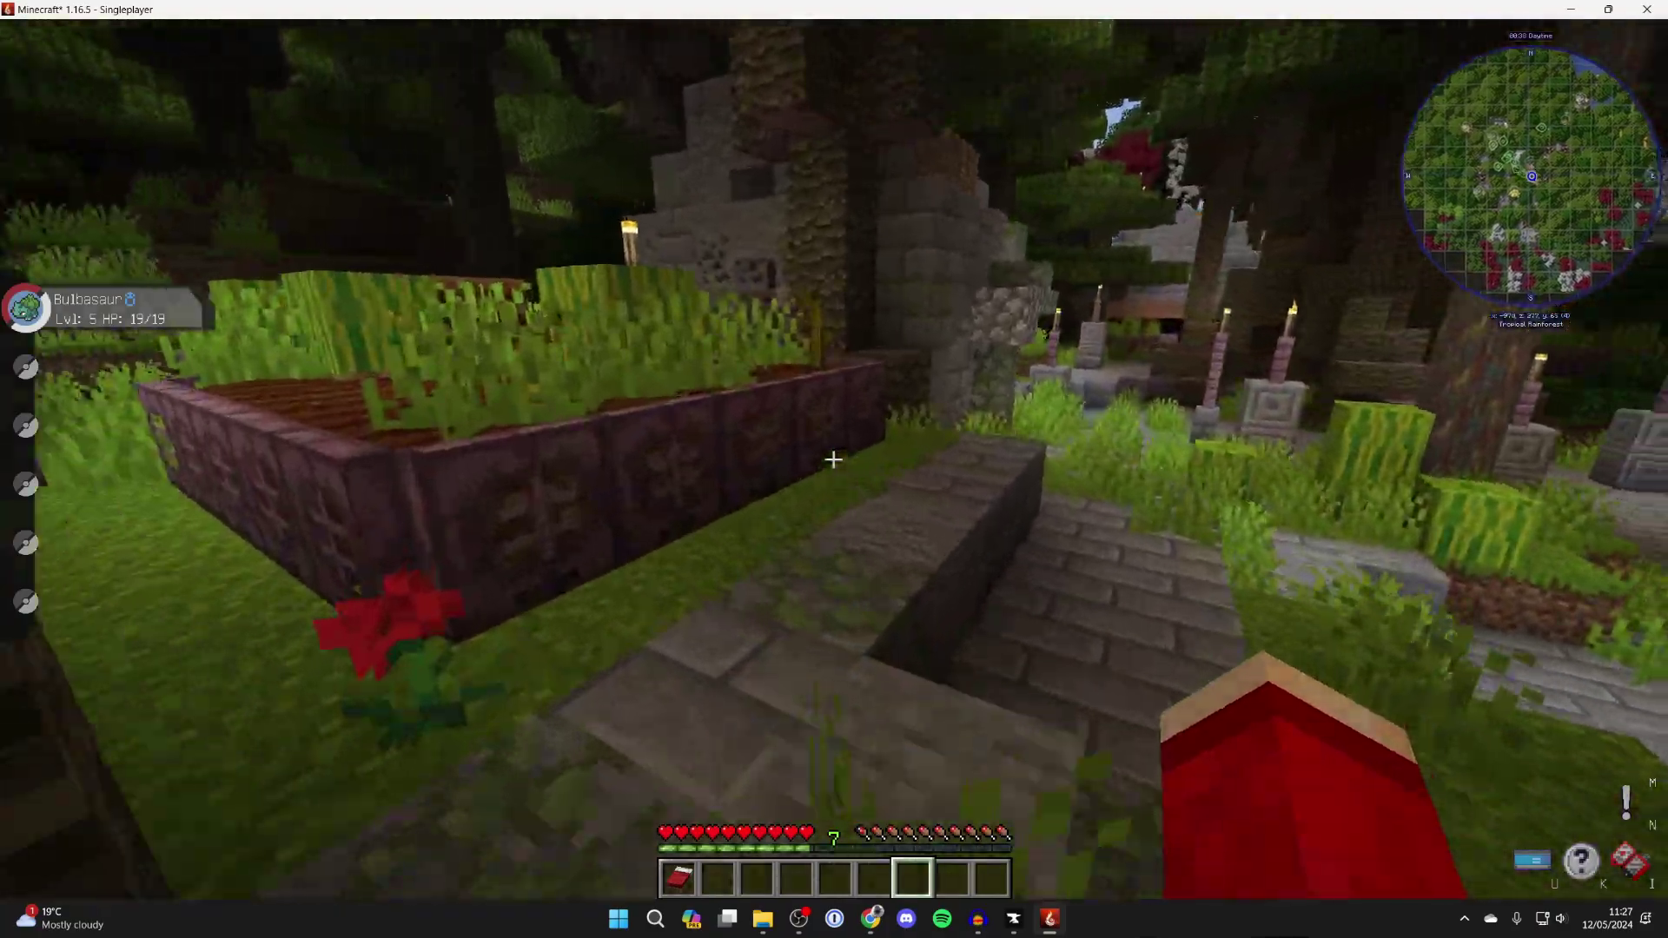
pyautogui.press('w')
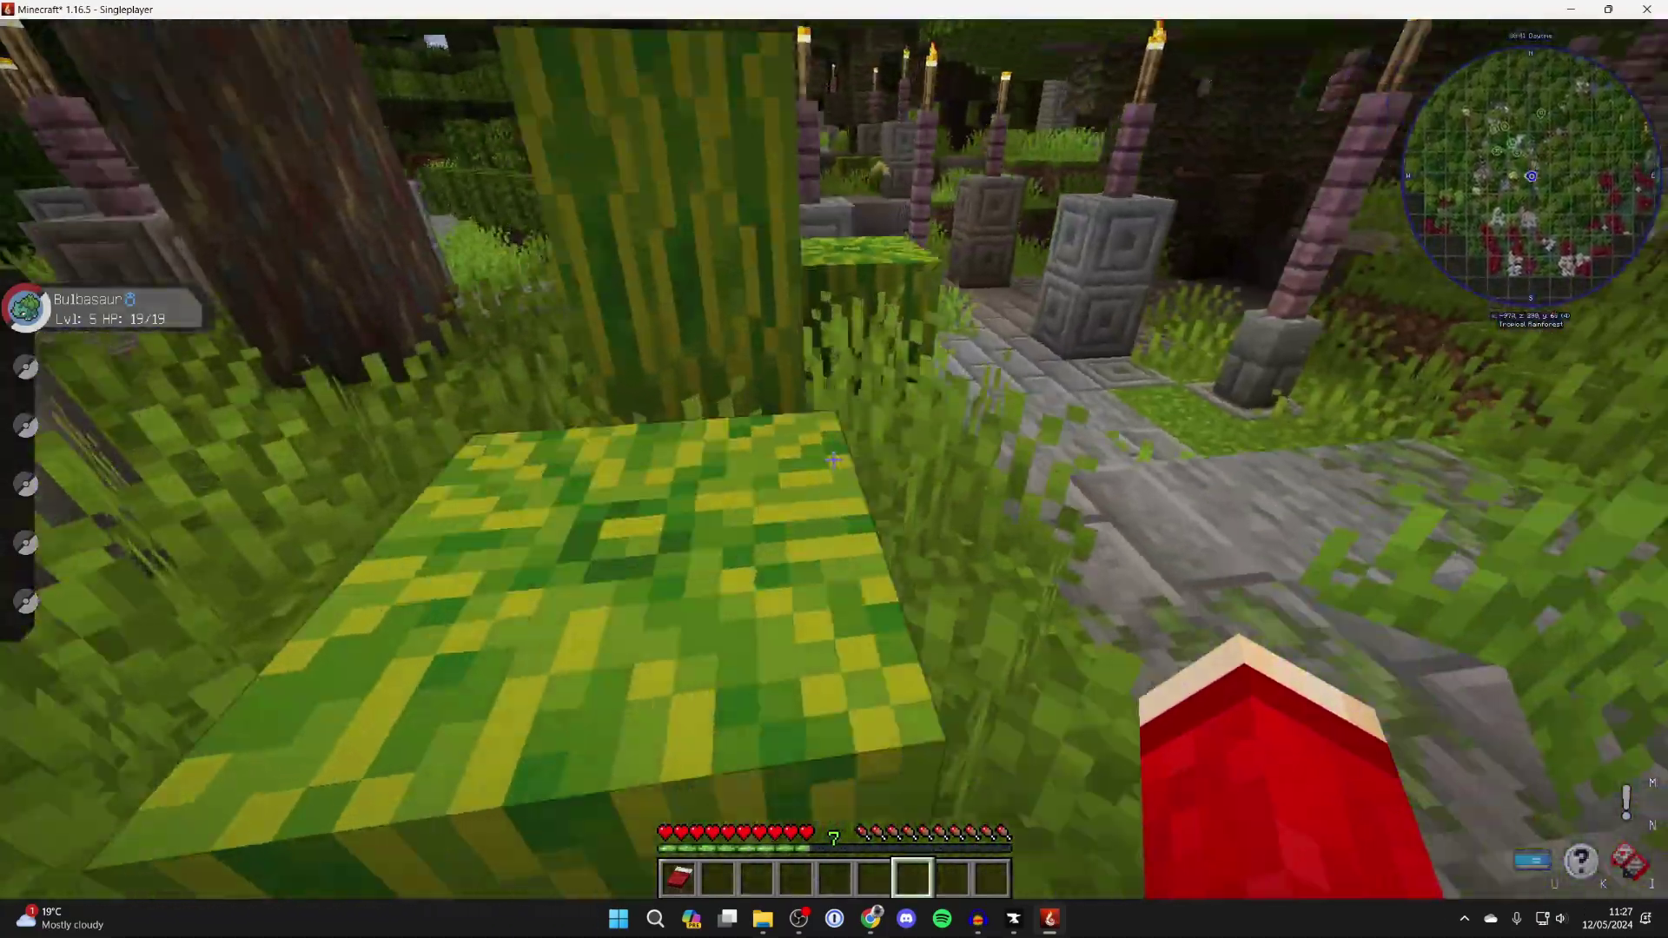
pyautogui.press('w')
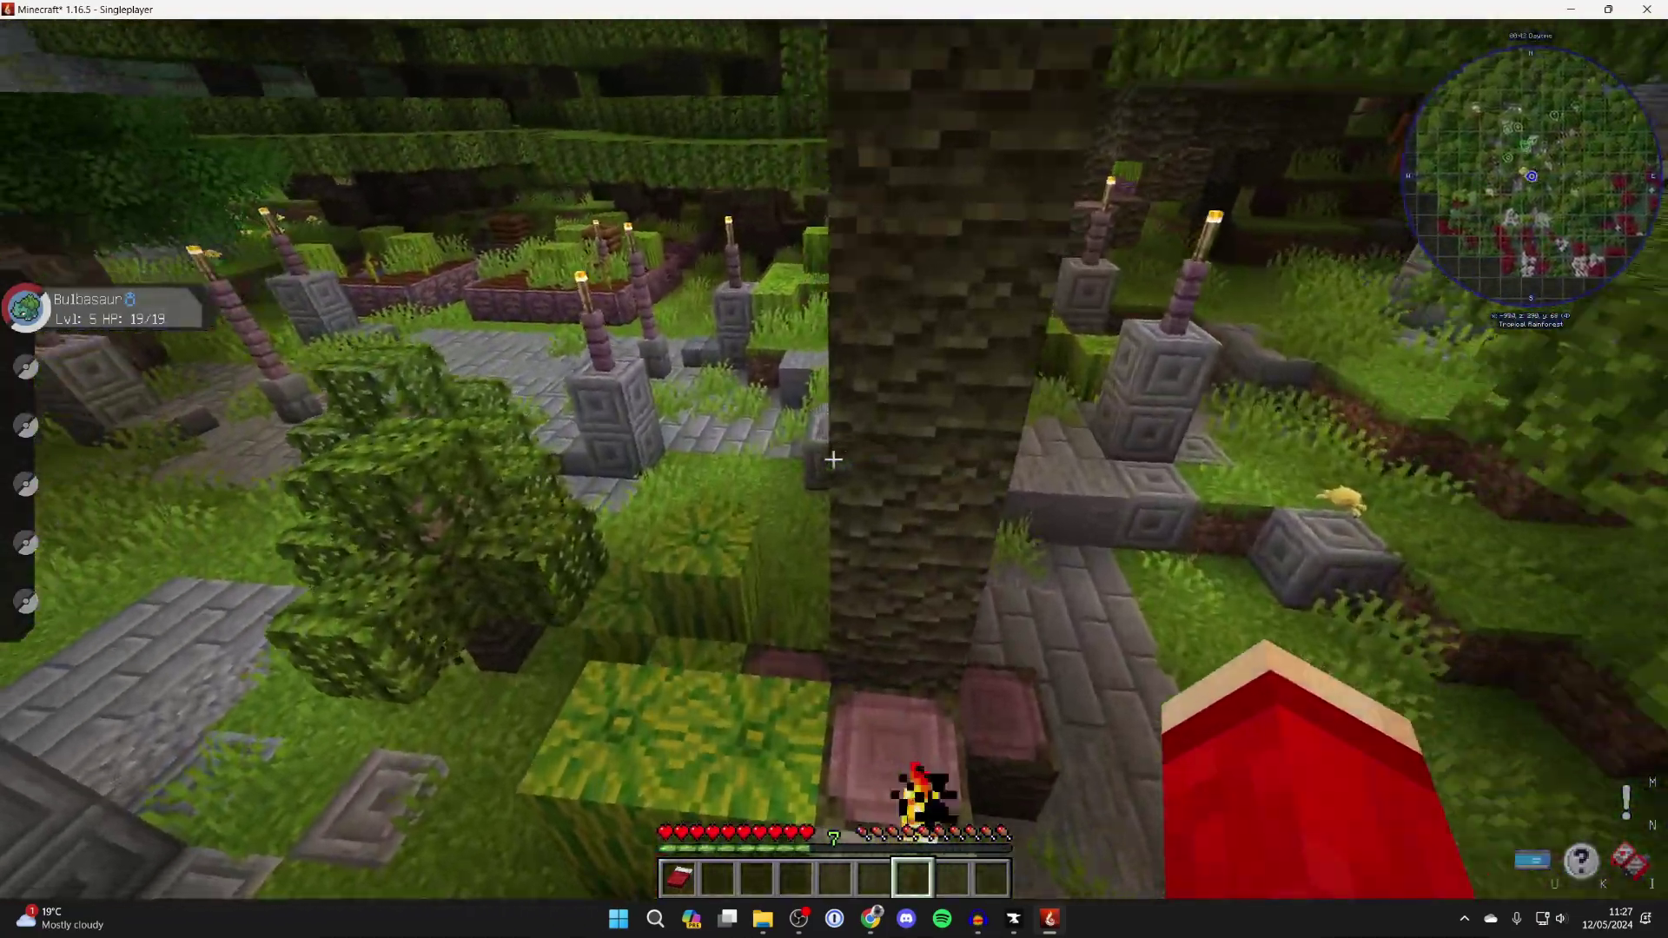
pyautogui.press('w')
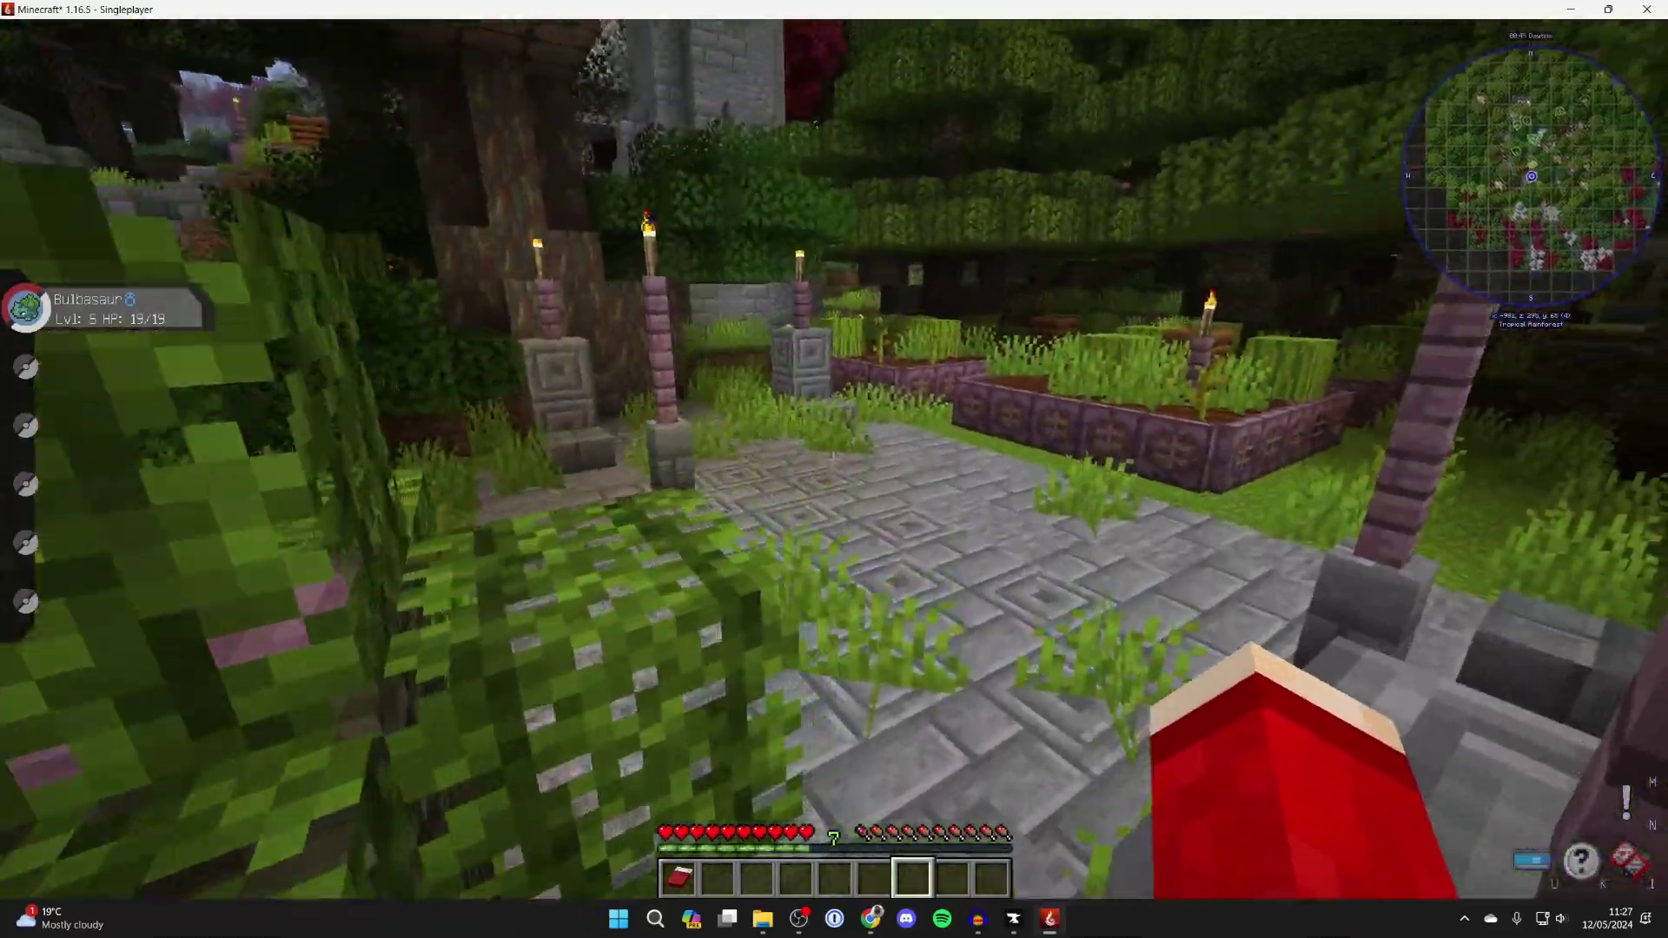
# Follow the paved path between the melon planters toward the stepped stone building at the village edge
pyautogui.press('w')
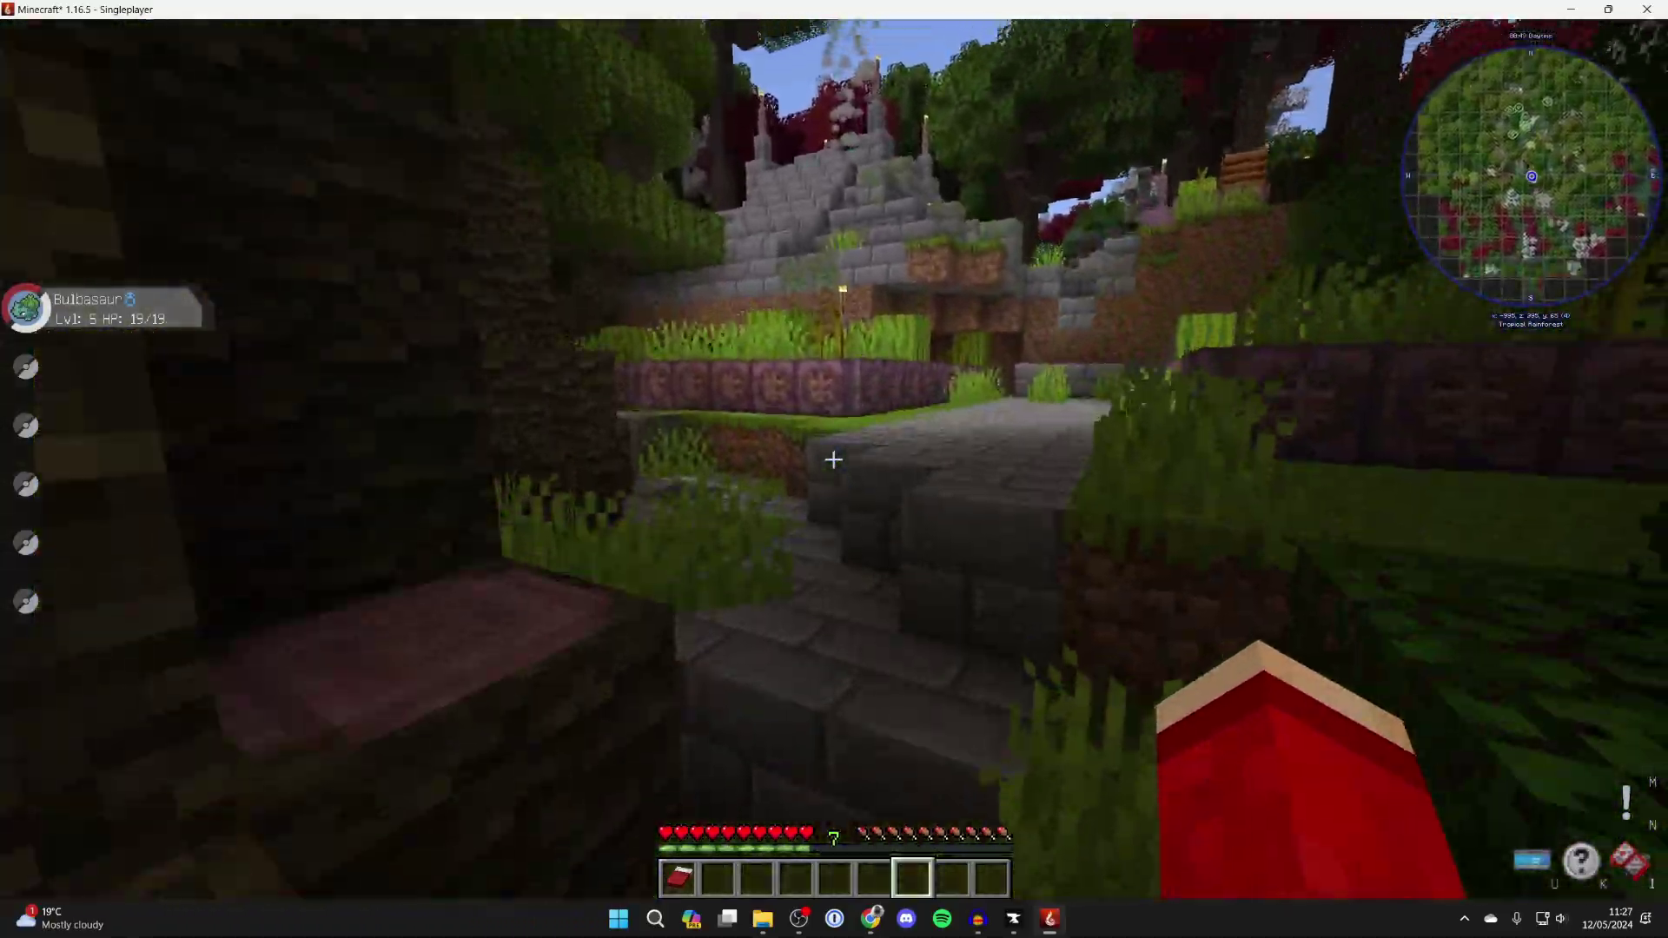
pyautogui.press('w')
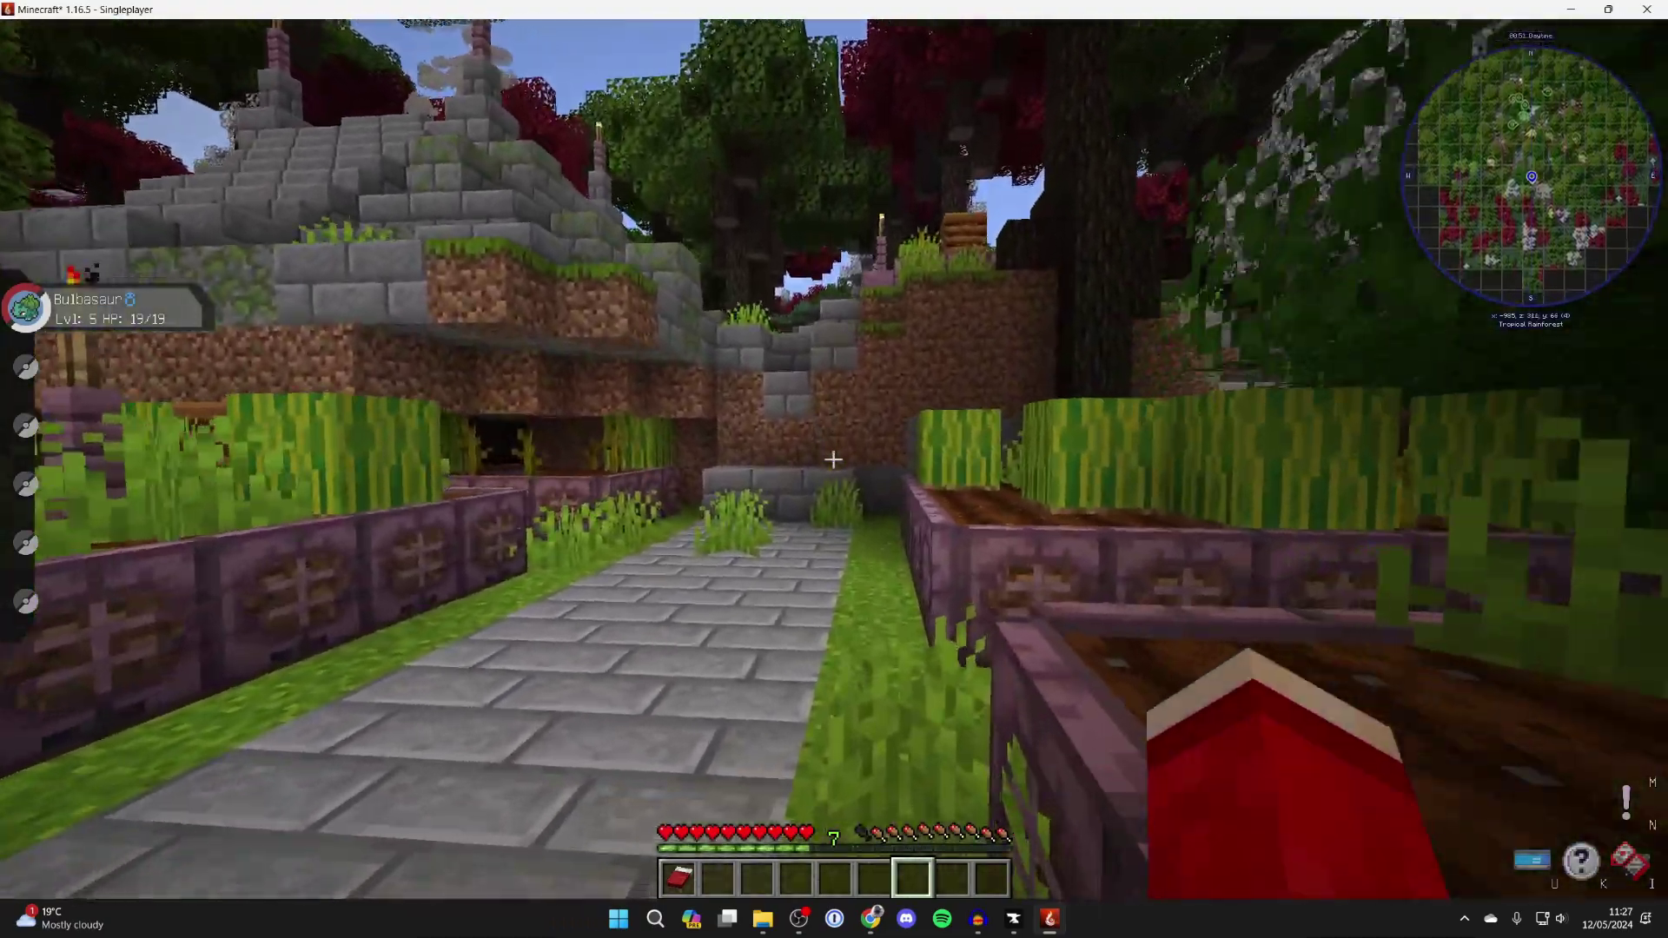
pyautogui.press('w')
pyautogui.press('w')
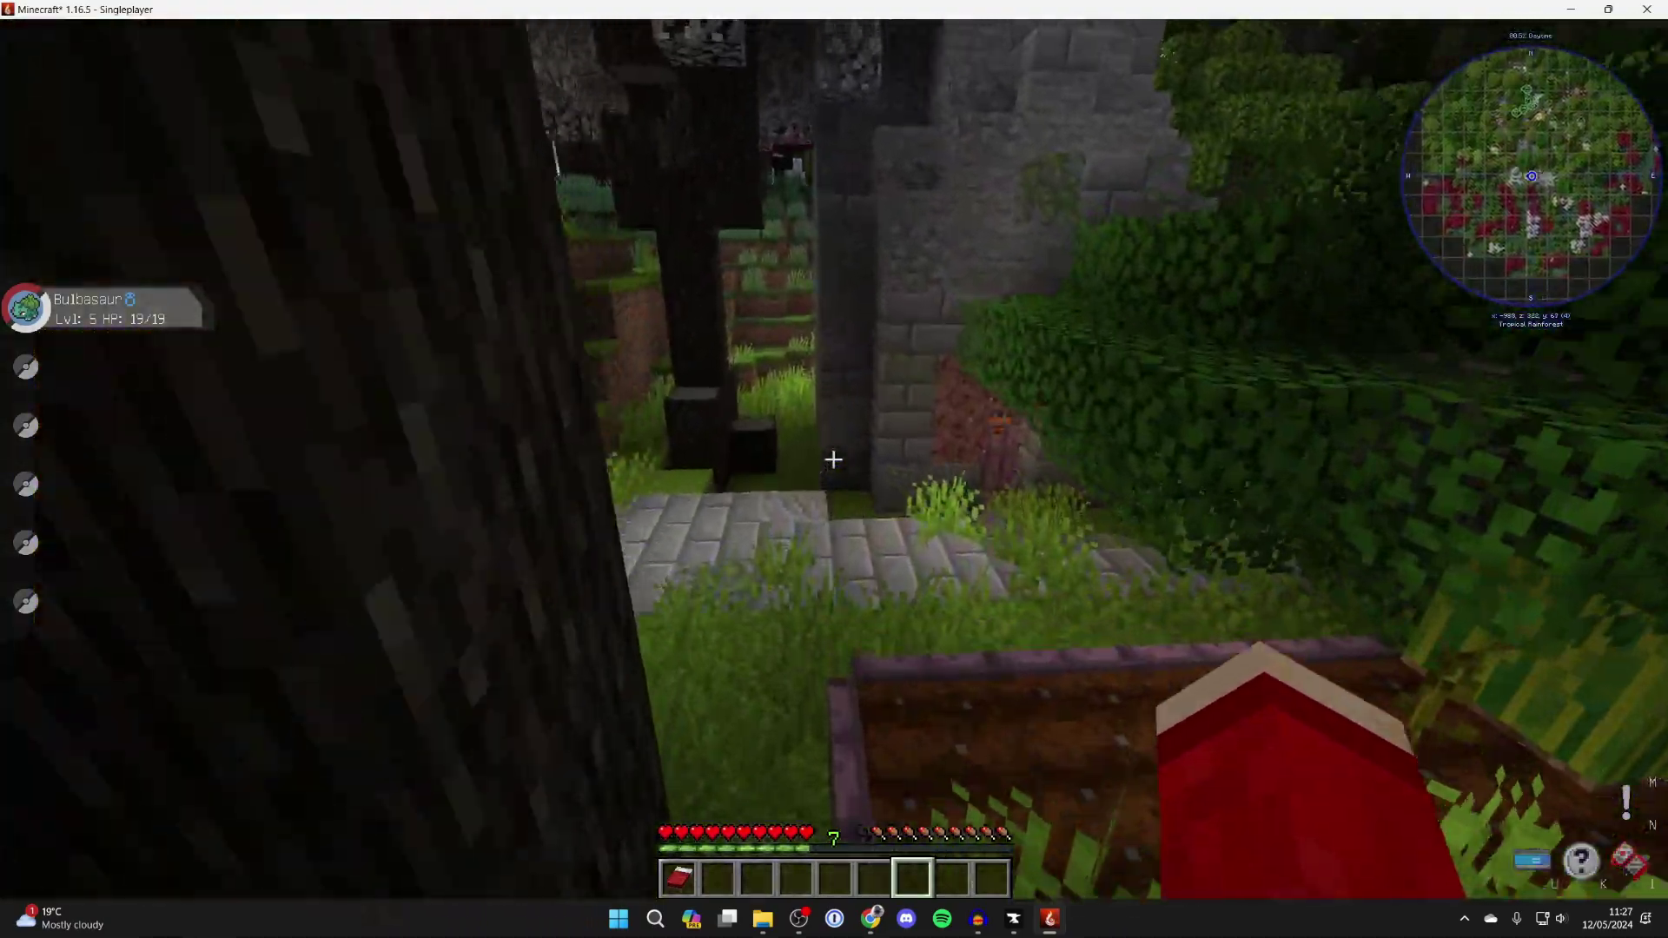
# Leave the village past the dirt bank and explore the forest of red-leaved trees beyond it
pyautogui.press('w')
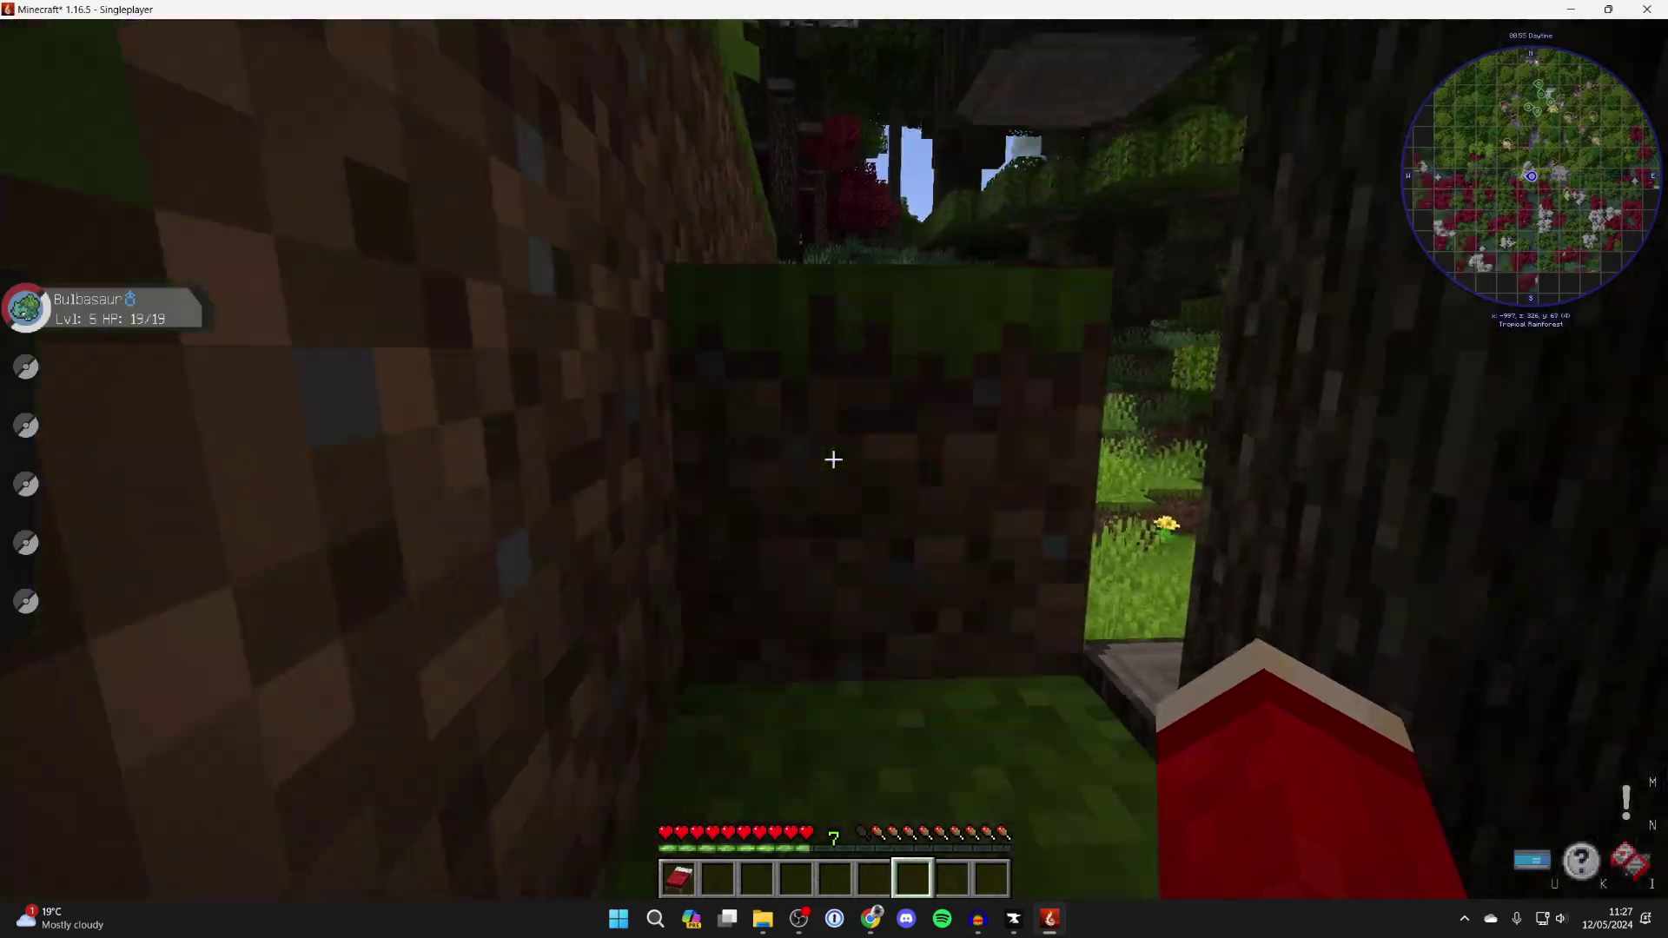
pyautogui.press('w')
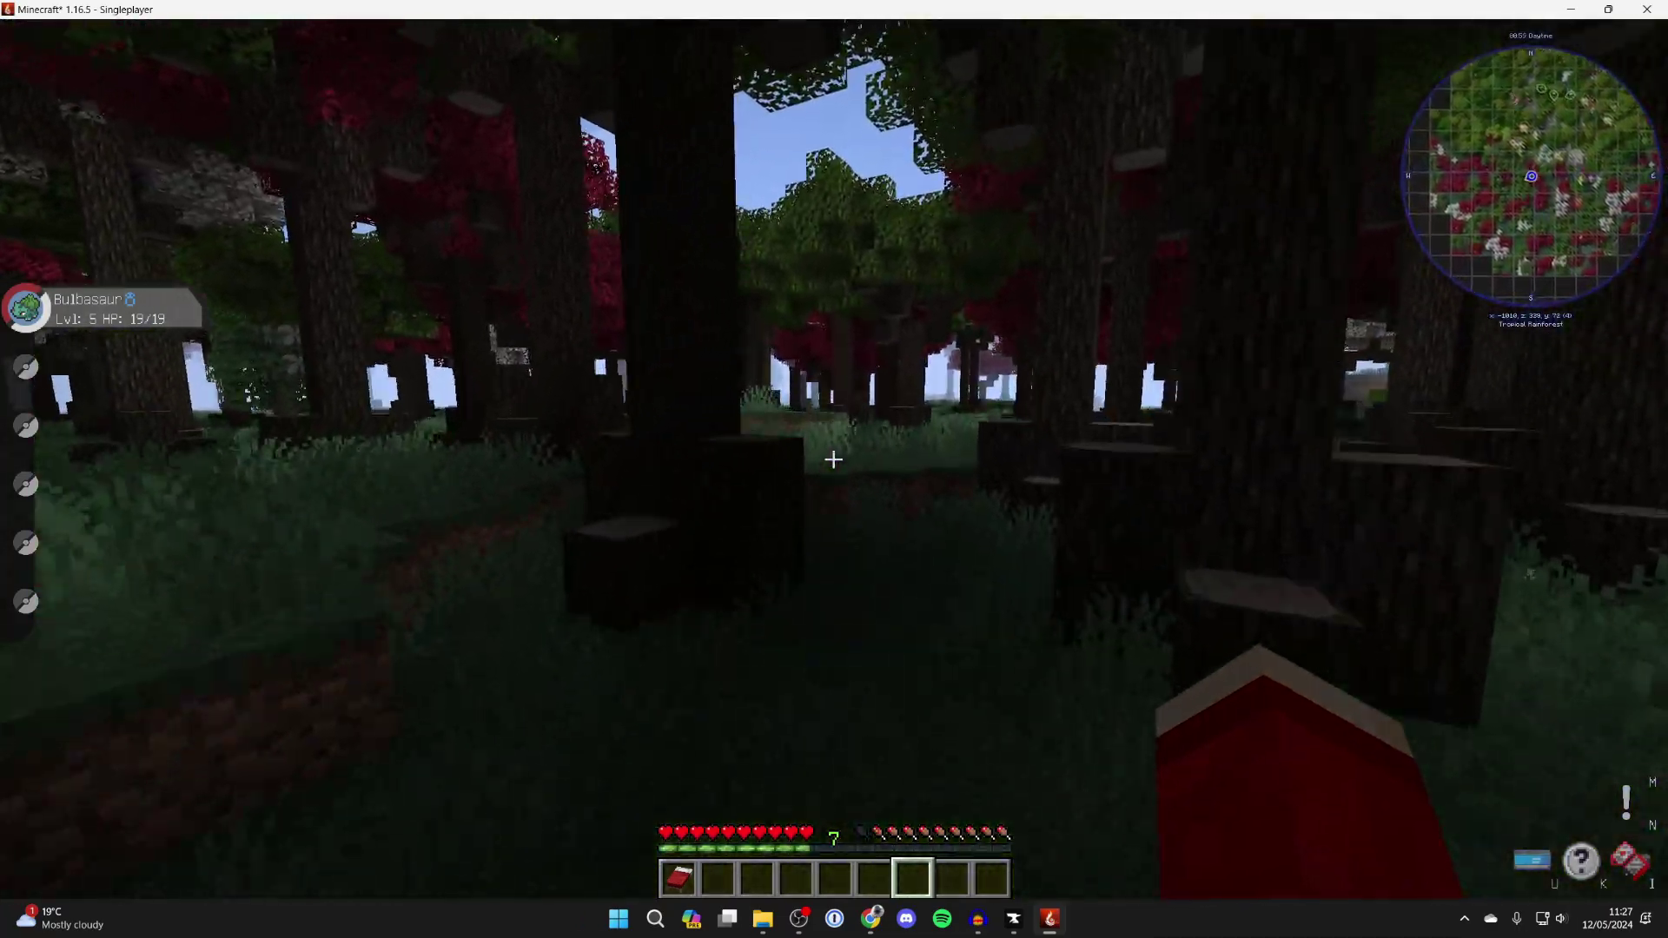
pyautogui.press('w')
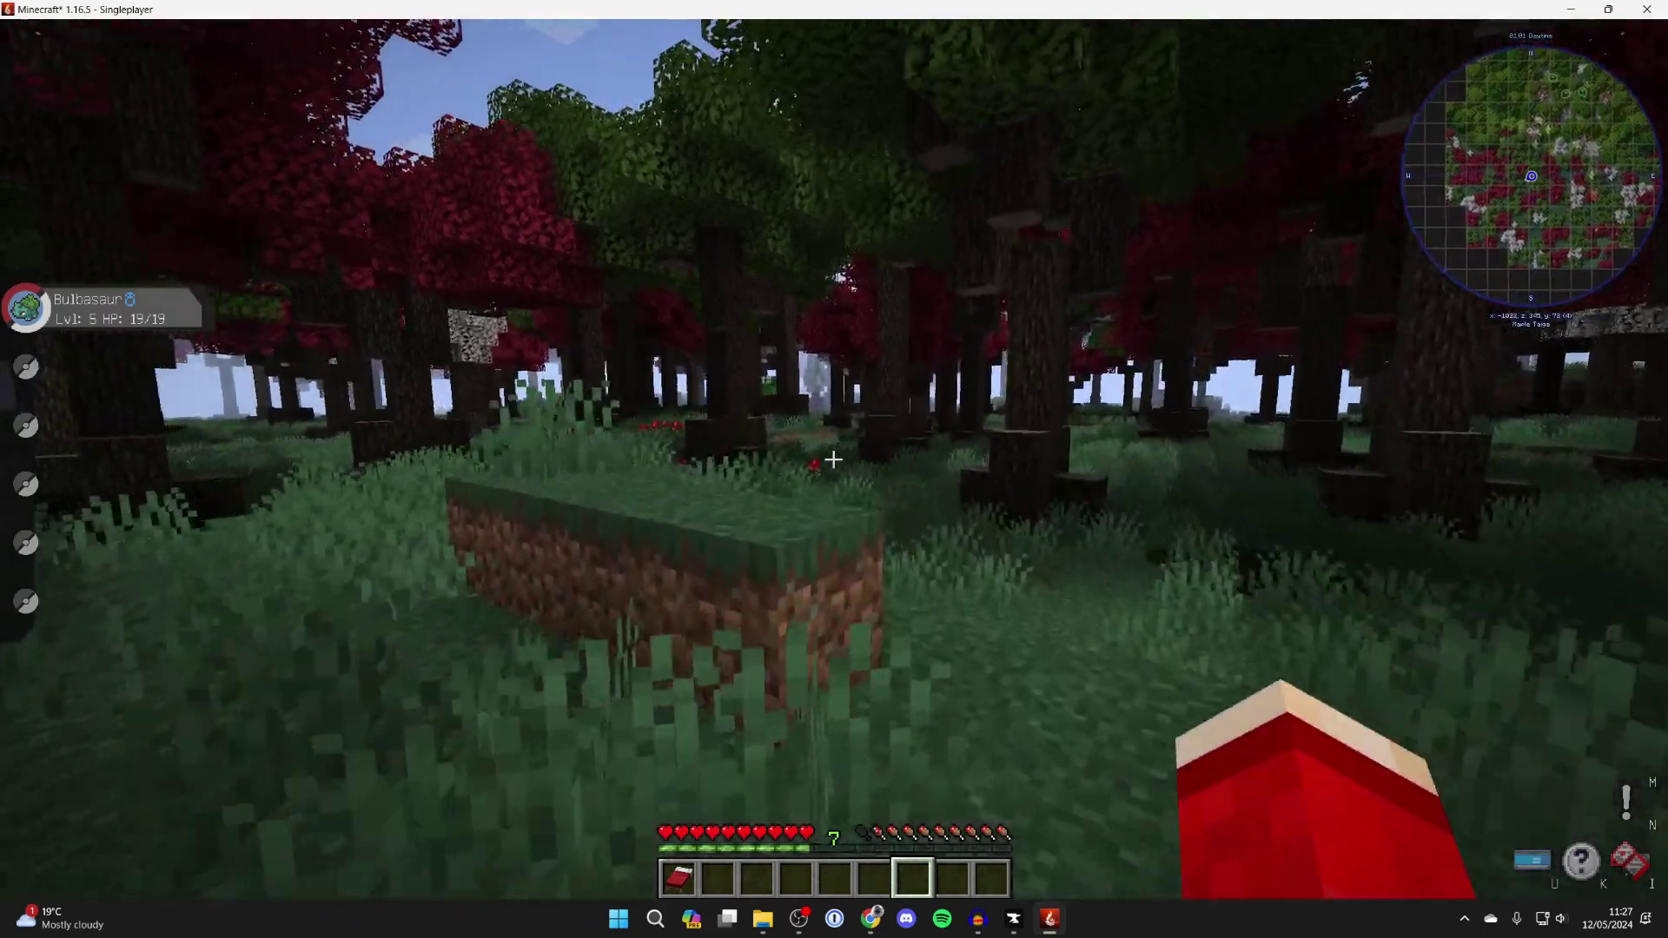
pyautogui.press('w')
pyautogui.press('w')
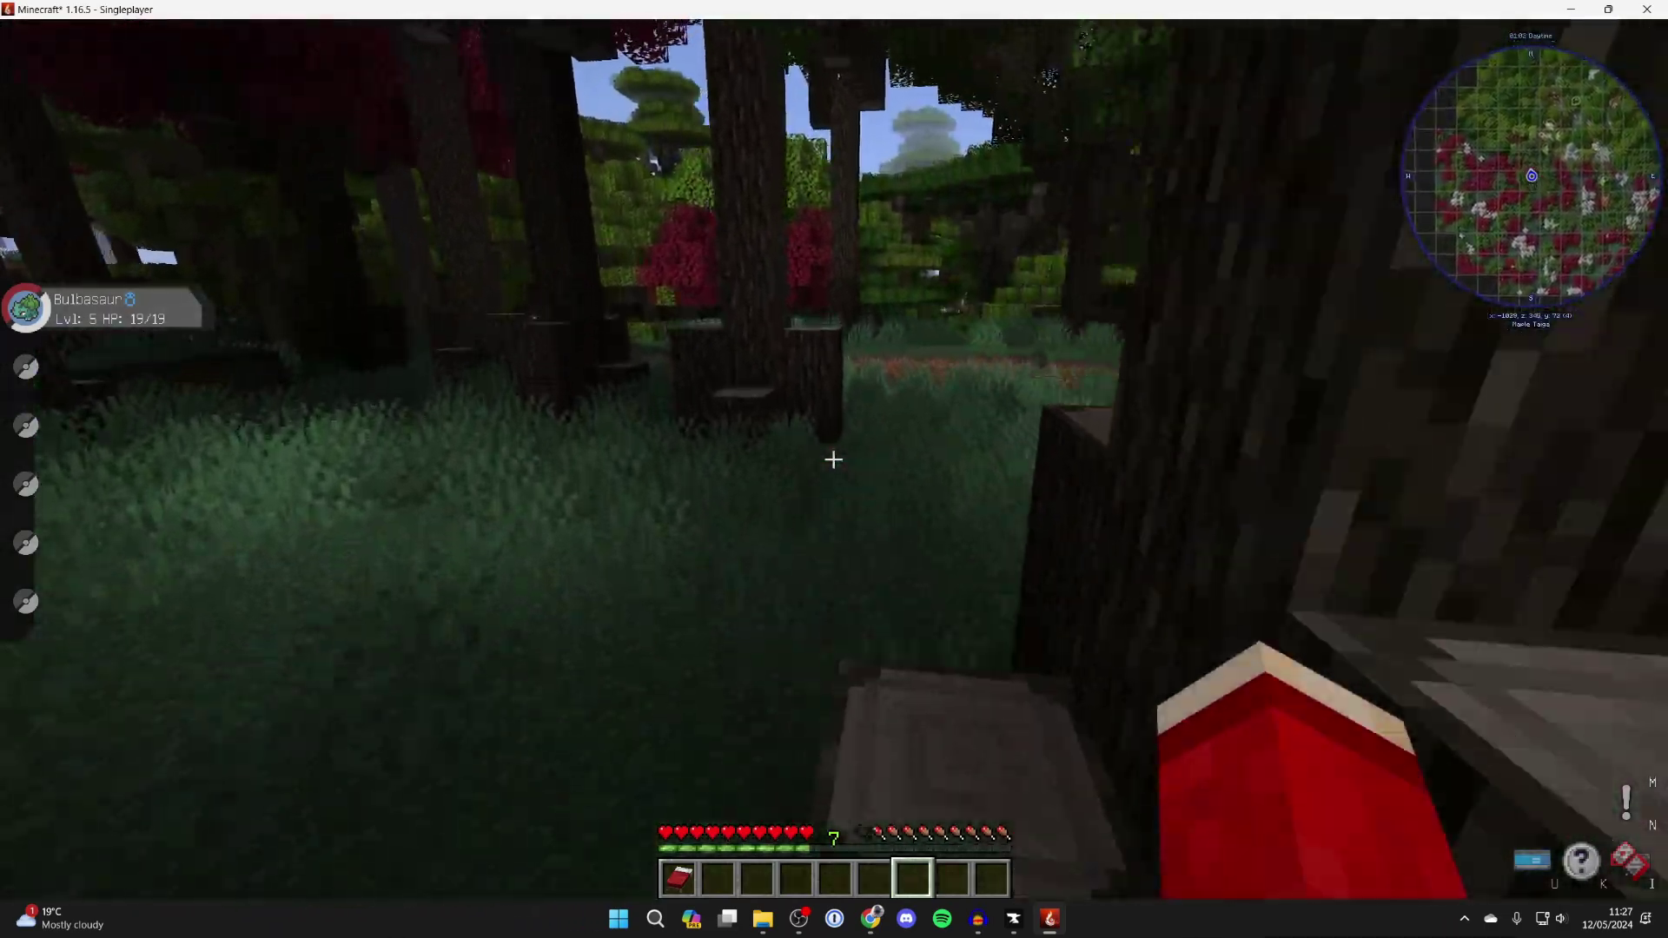
# Walk out of the red-leaved forest and through the grassy jungle clearing back toward the village gardens
pyautogui.press('w')
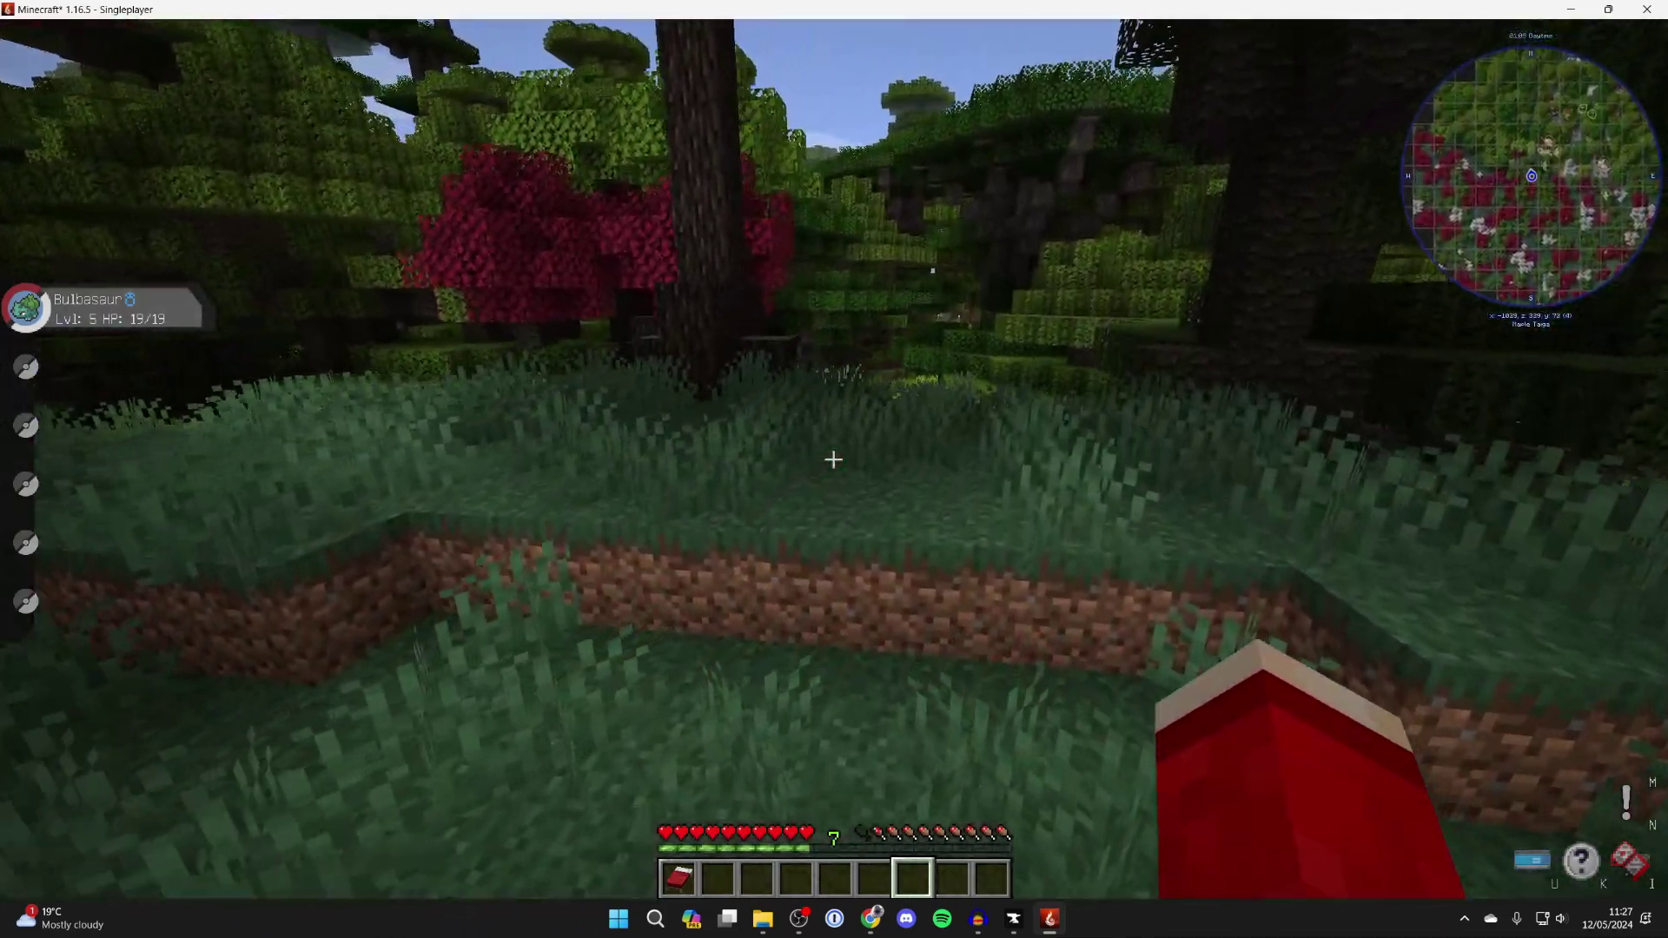
pyautogui.press('w')
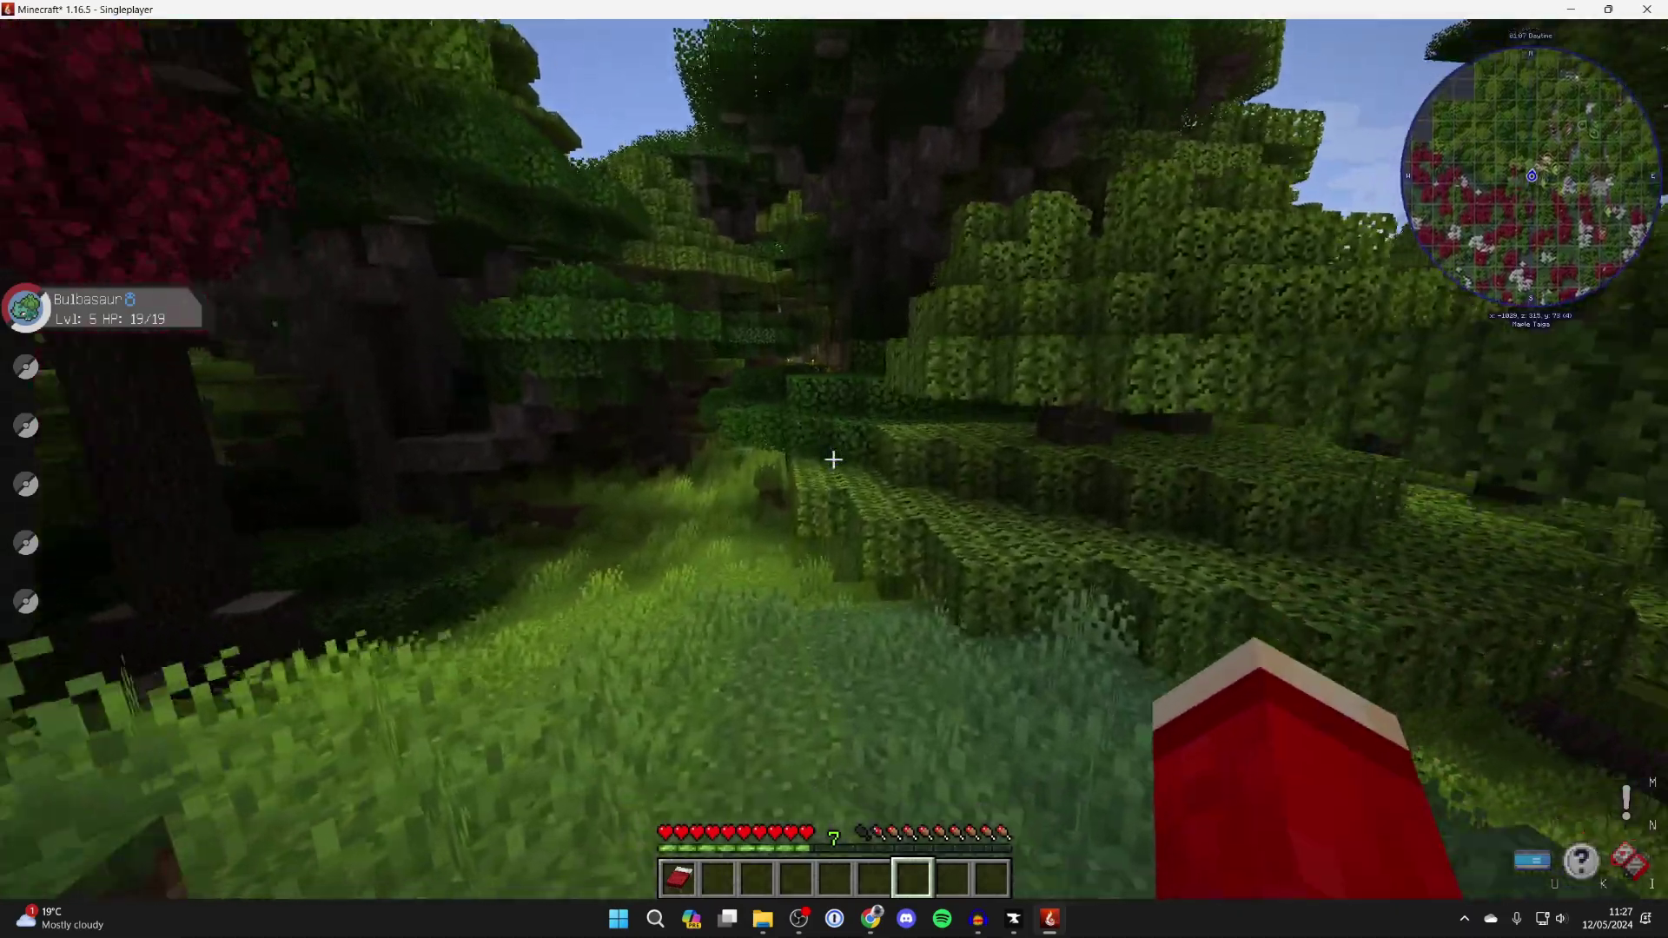
pyautogui.press('w')
pyautogui.press('w')
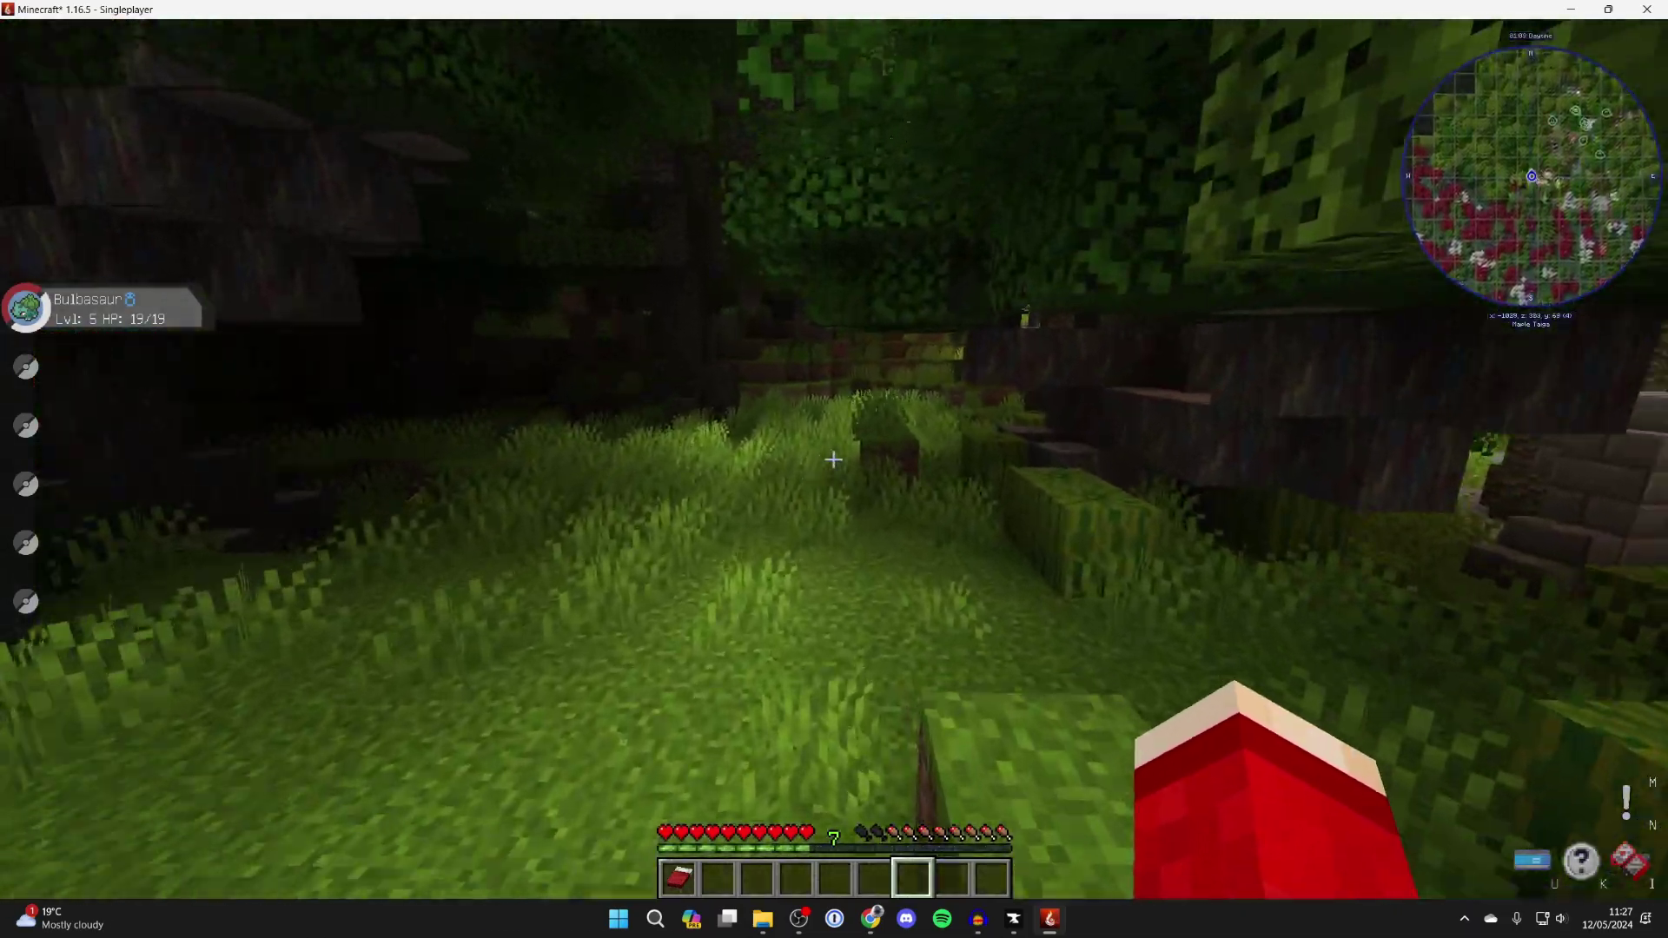
pyautogui.press('w')
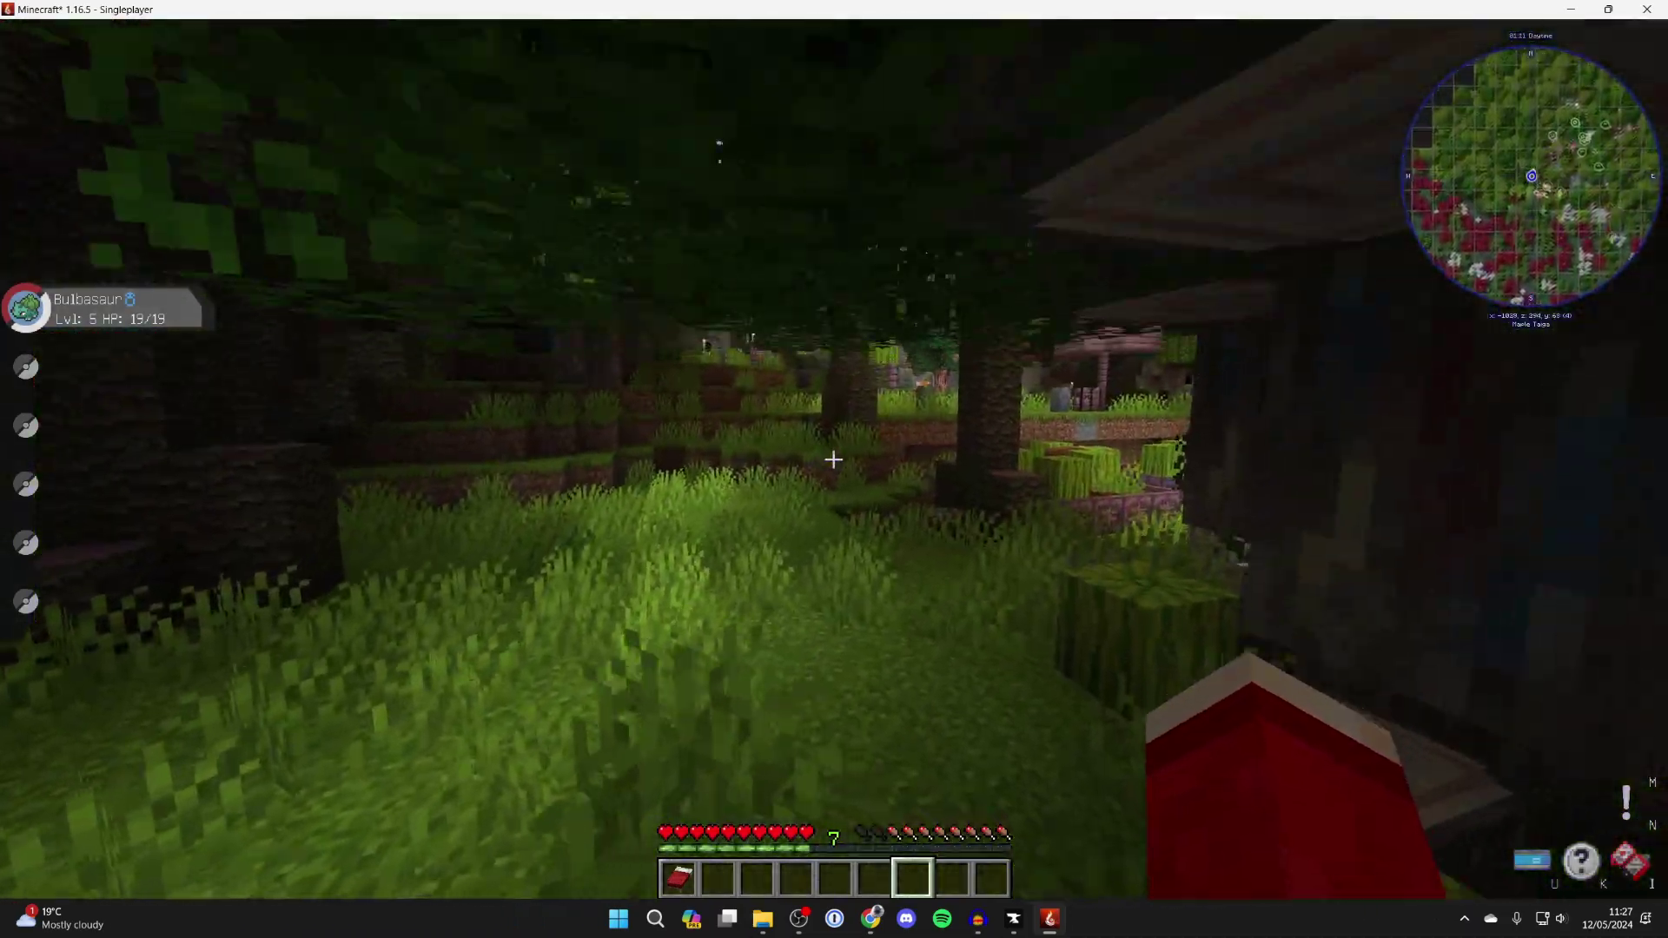